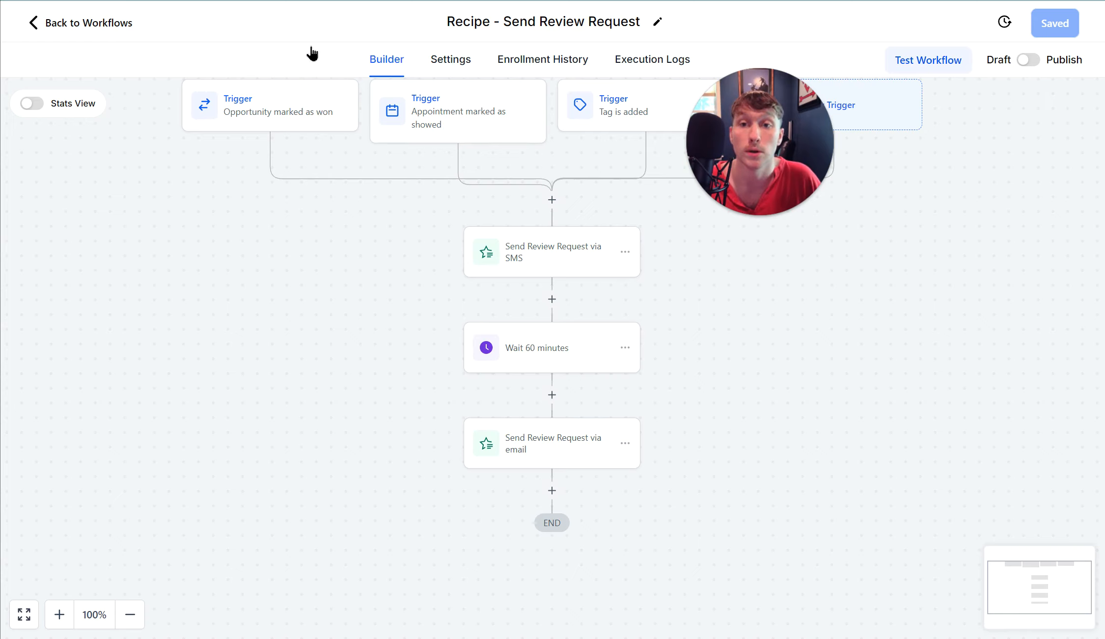
pyautogui.moveTo(773, 202)
pyautogui.moveTo(773, 201); pyautogui.dragTo(853, 223)
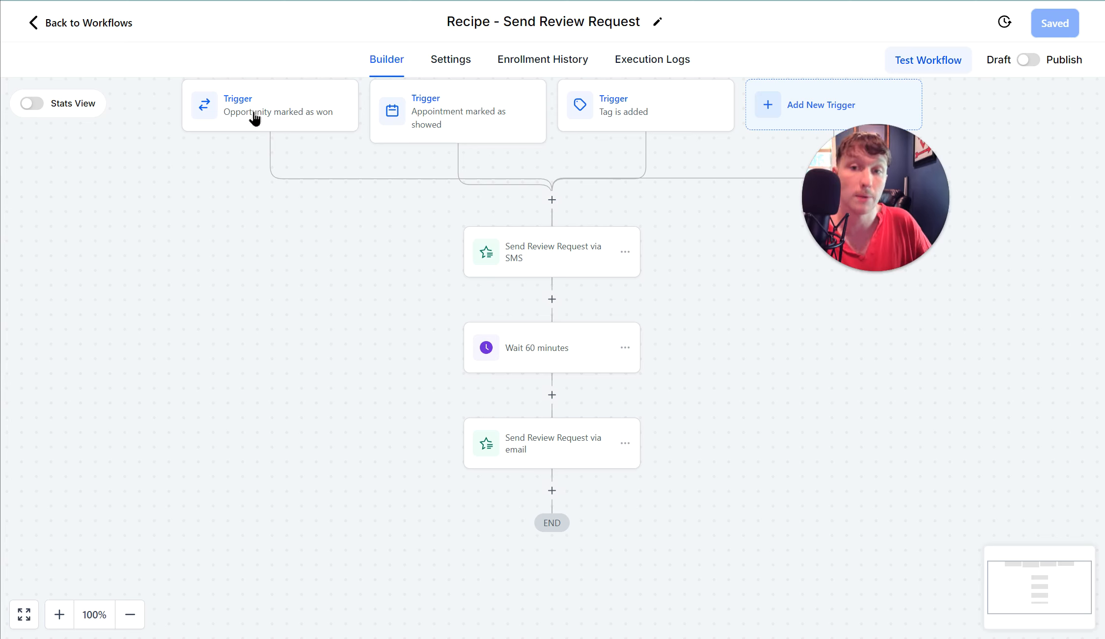
# Step: Review the filter settings of the "Opportunity marked as won" and "Appointment marked as showed" triggers
pyautogui.click(256, 129)
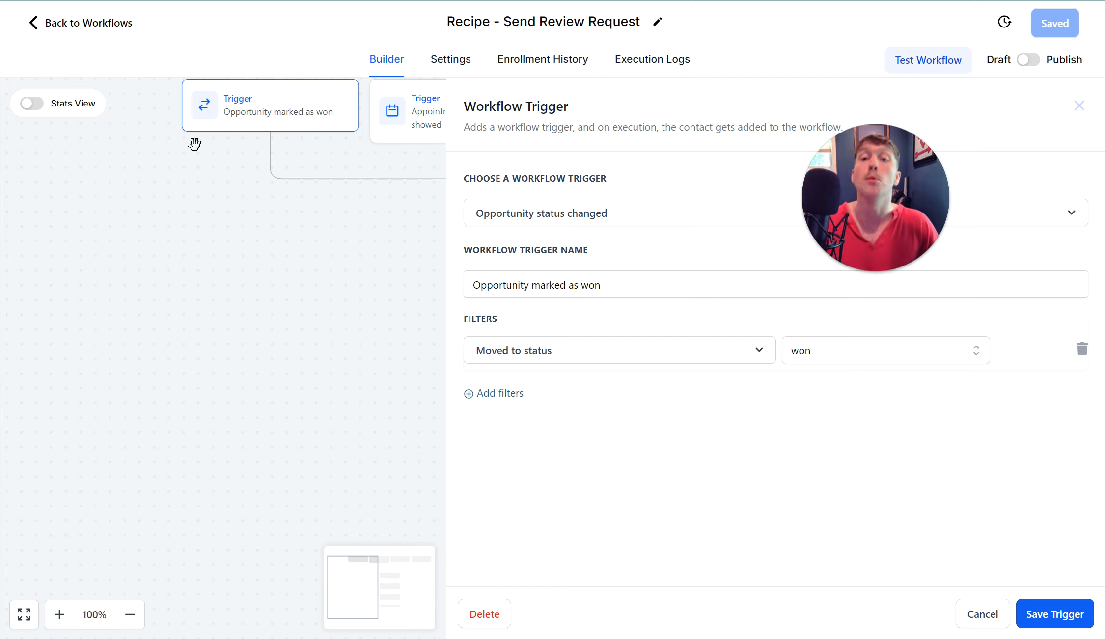
pyautogui.click(269, 210)
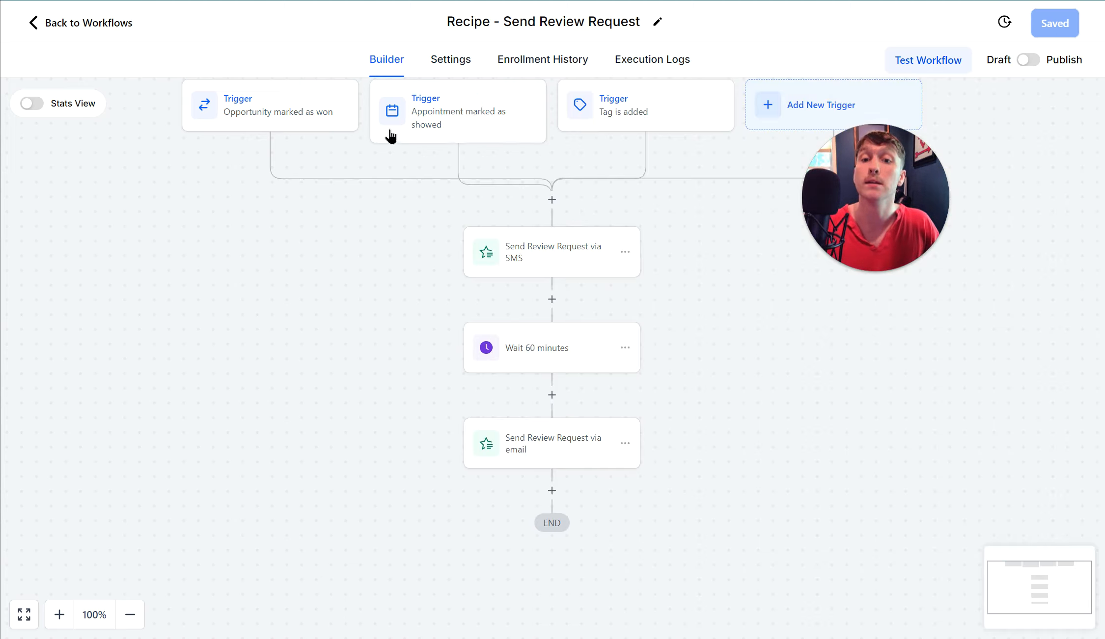
pyautogui.click(446, 100)
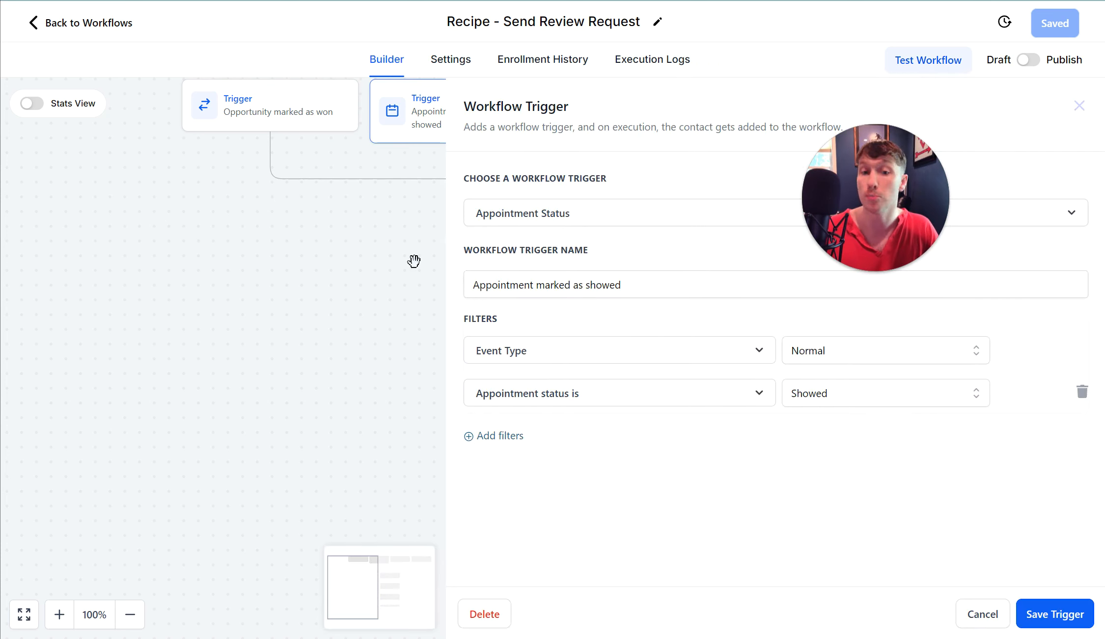
pyautogui.click(342, 289)
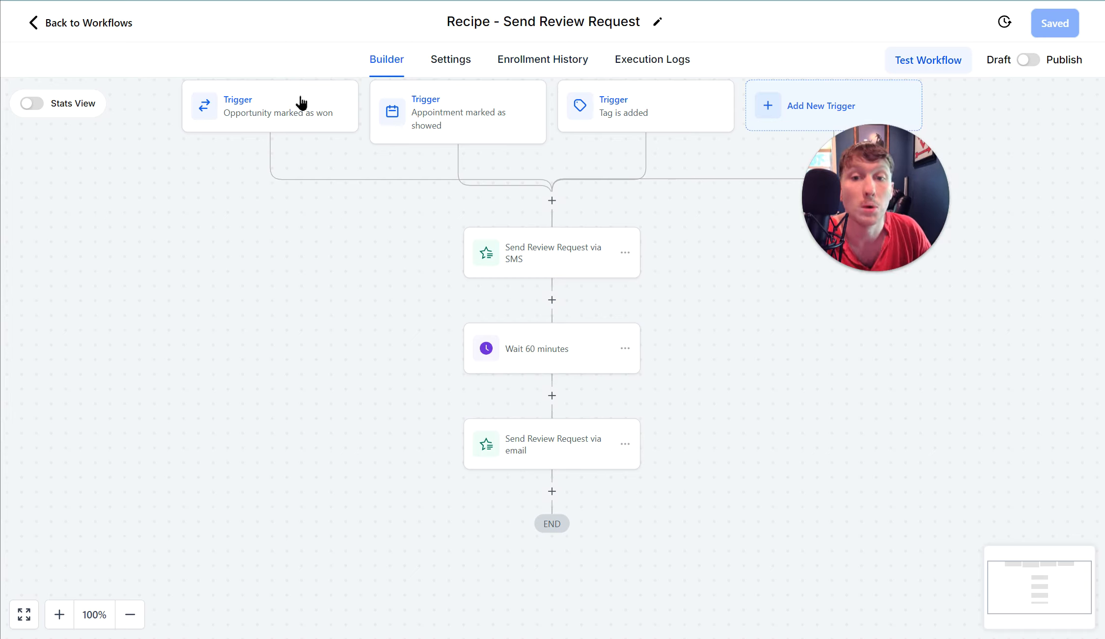
# Step: Inspect the review type options of the "Send Review Request via SMS" action without changing them
pyautogui.click(629, 255)
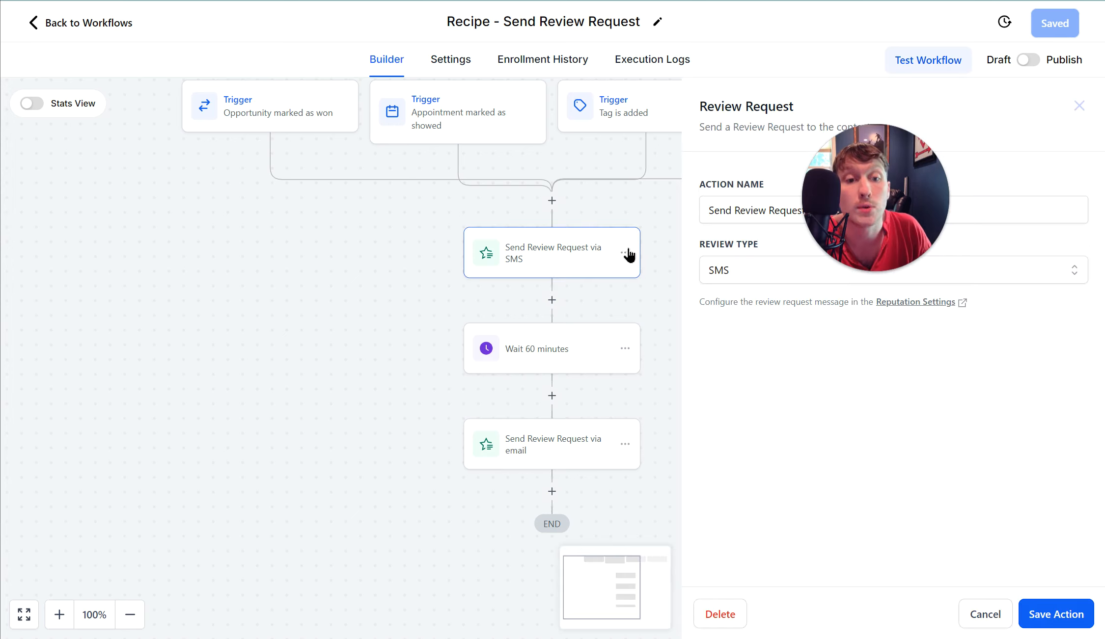
pyautogui.click(795, 268)
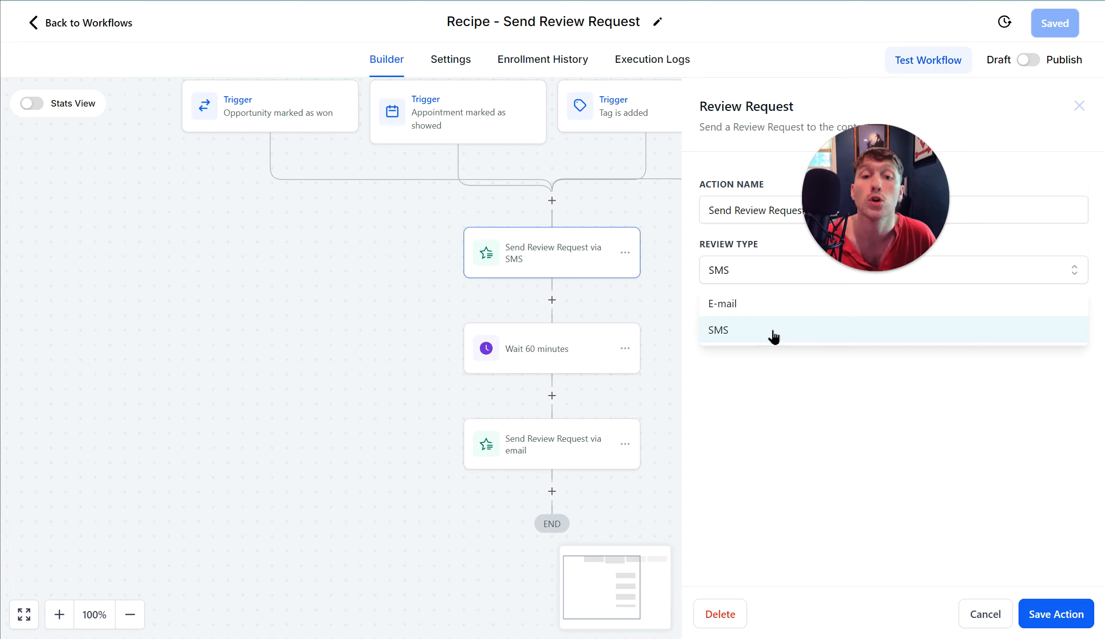
pyautogui.click(653, 205)
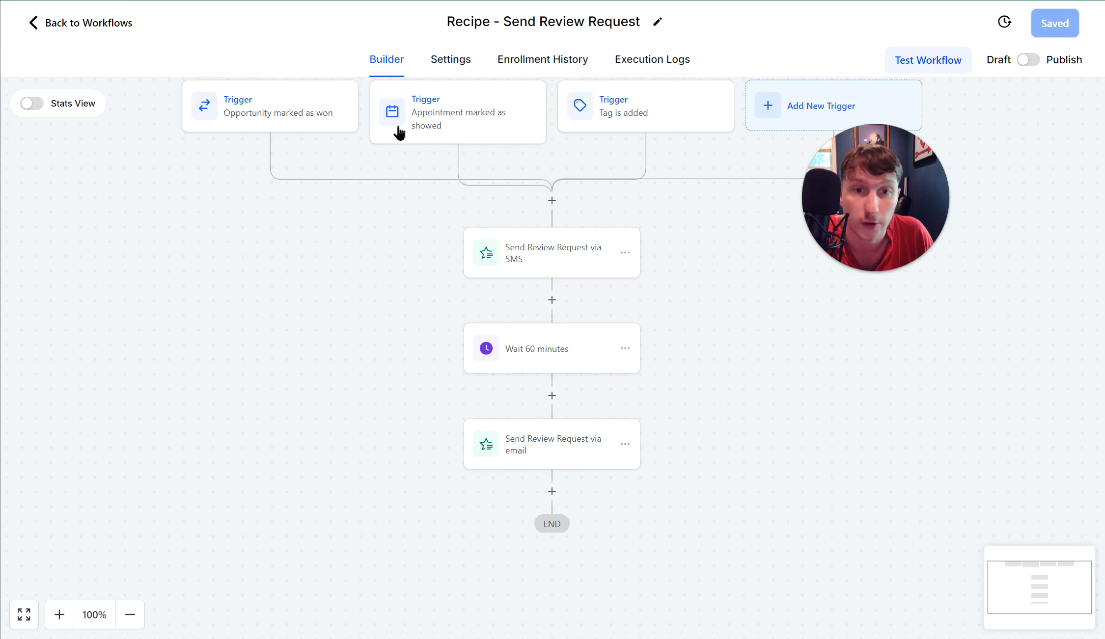
# Step: Recheck the "Appointment marked as showed" trigger and follow the Reputation Settings link in the SMS review request action
pyautogui.click(476, 118)
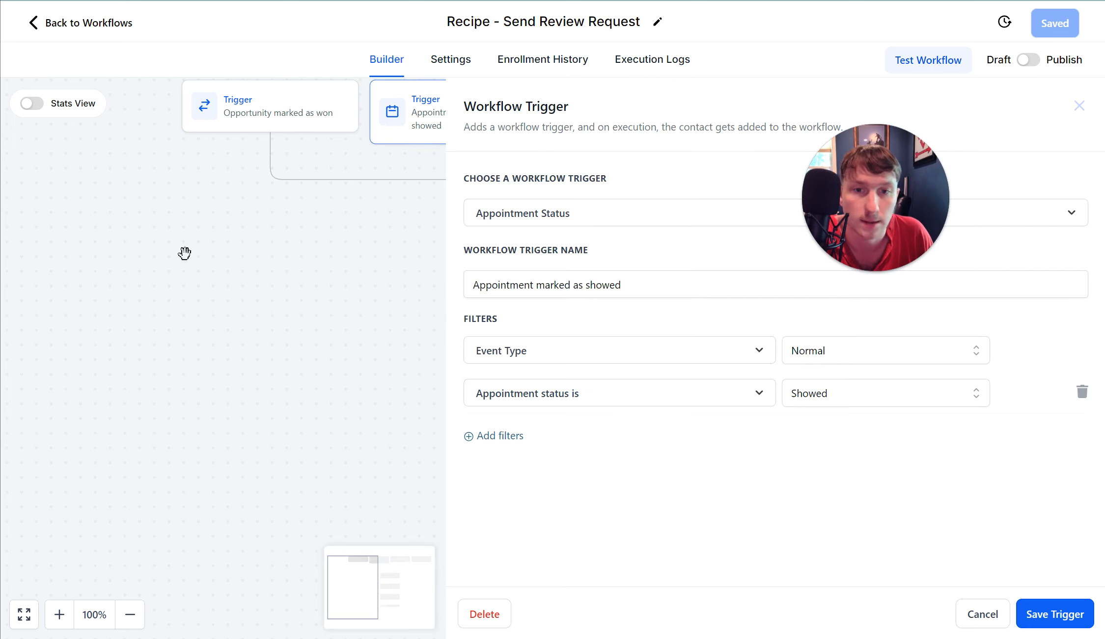
pyautogui.click(320, 265)
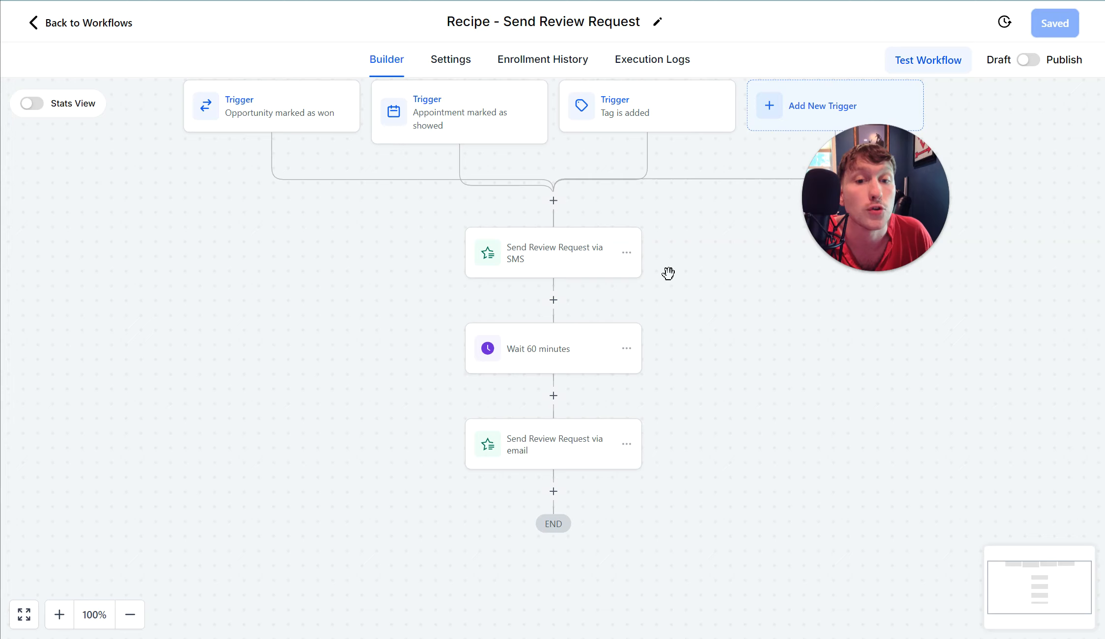
pyautogui.click(558, 266)
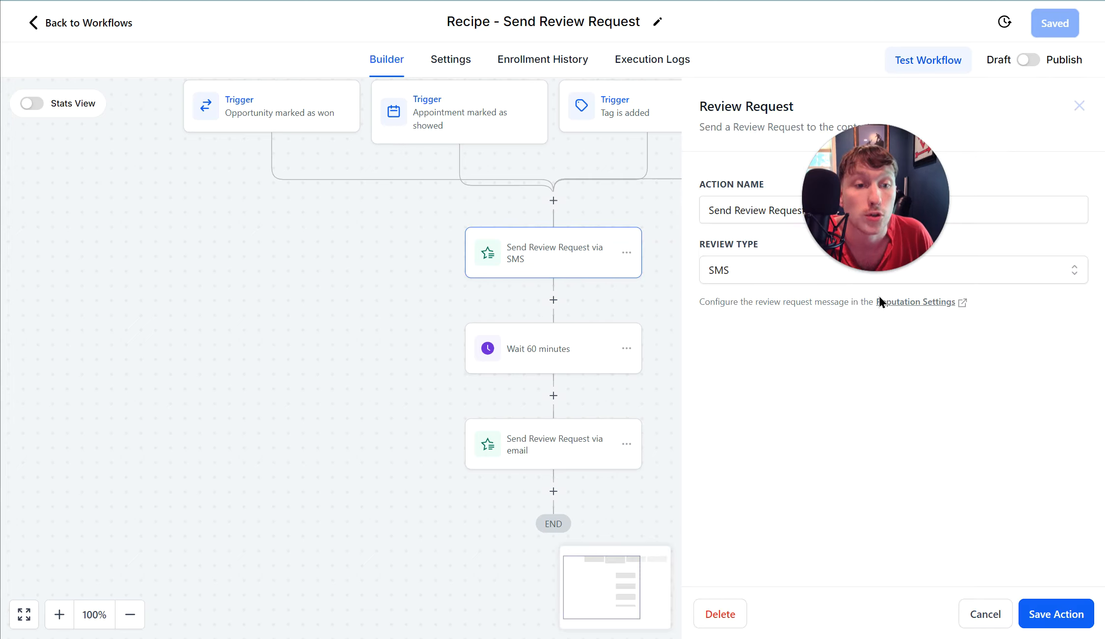
pyautogui.click(907, 306)
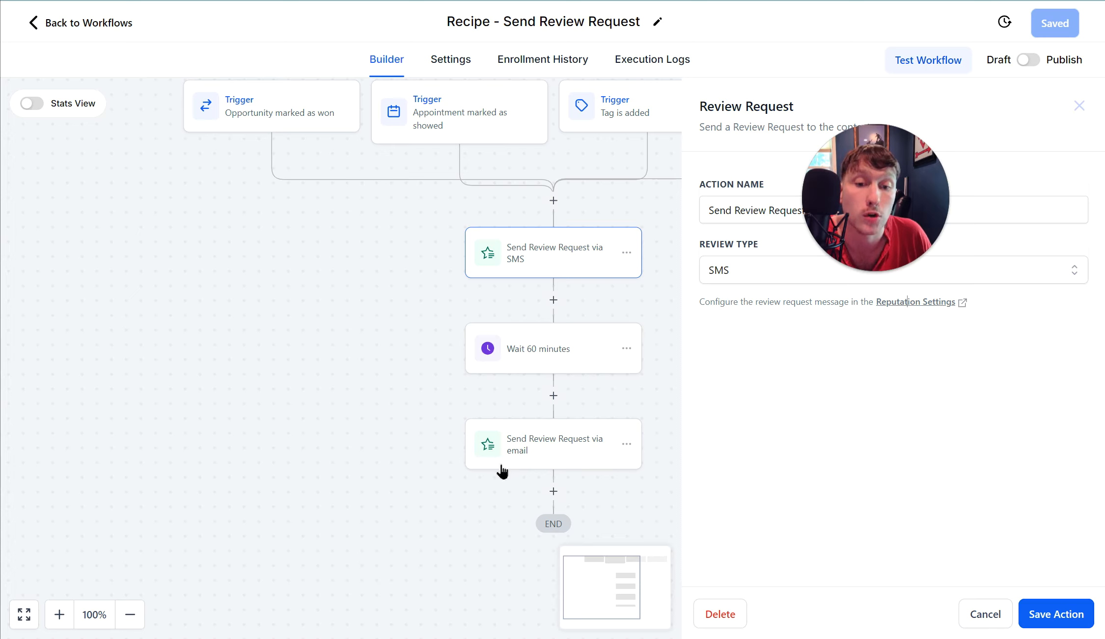
# Step: Check the review type set in the "Send Review Request via email" action and close its settings
pyautogui.click(625, 445)
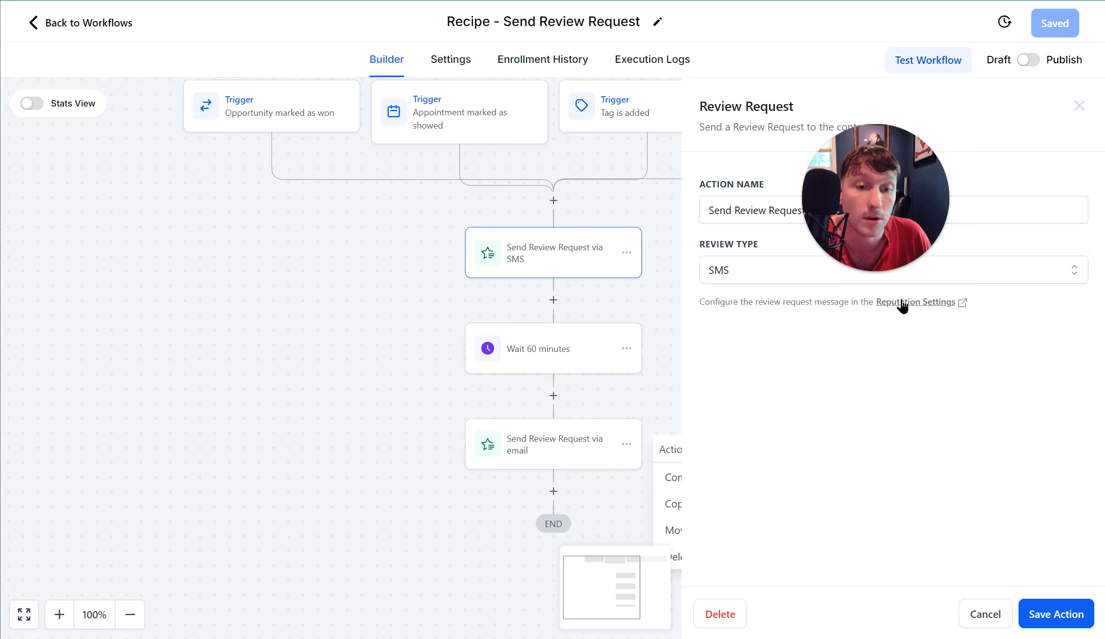
pyautogui.click(566, 459)
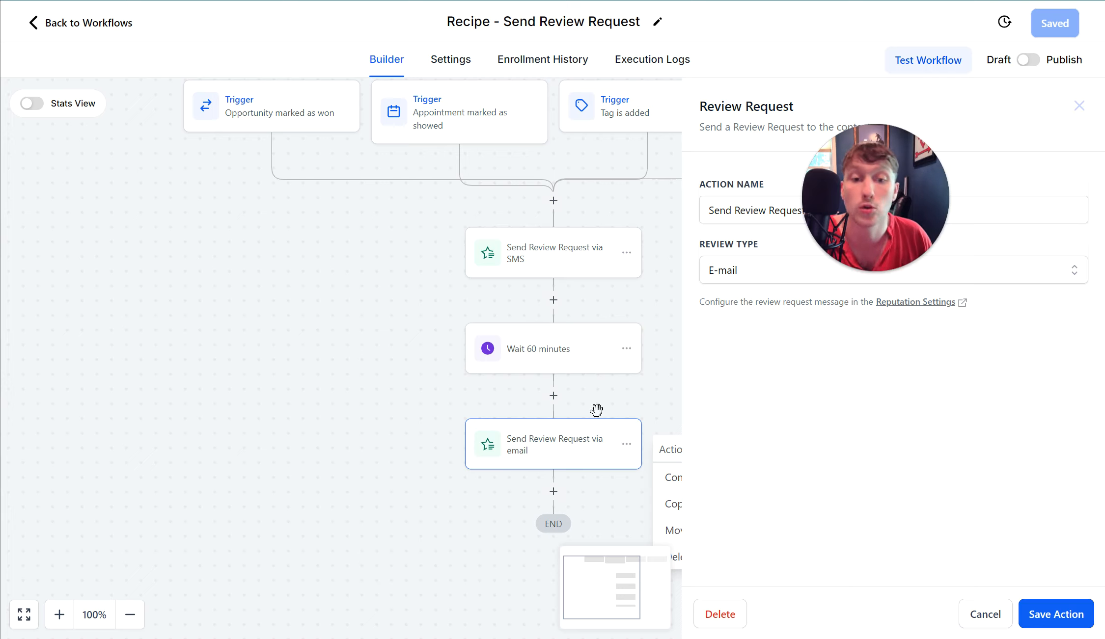
pyautogui.click(382, 391)
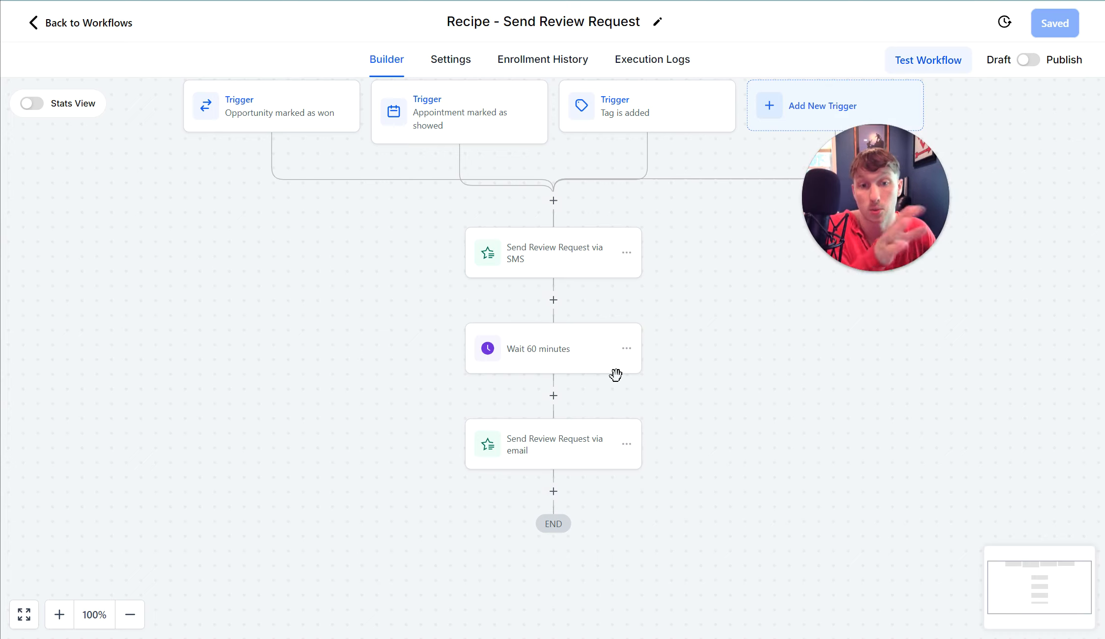
pyautogui.click(555, 491)
pyautogui.click(364, 385)
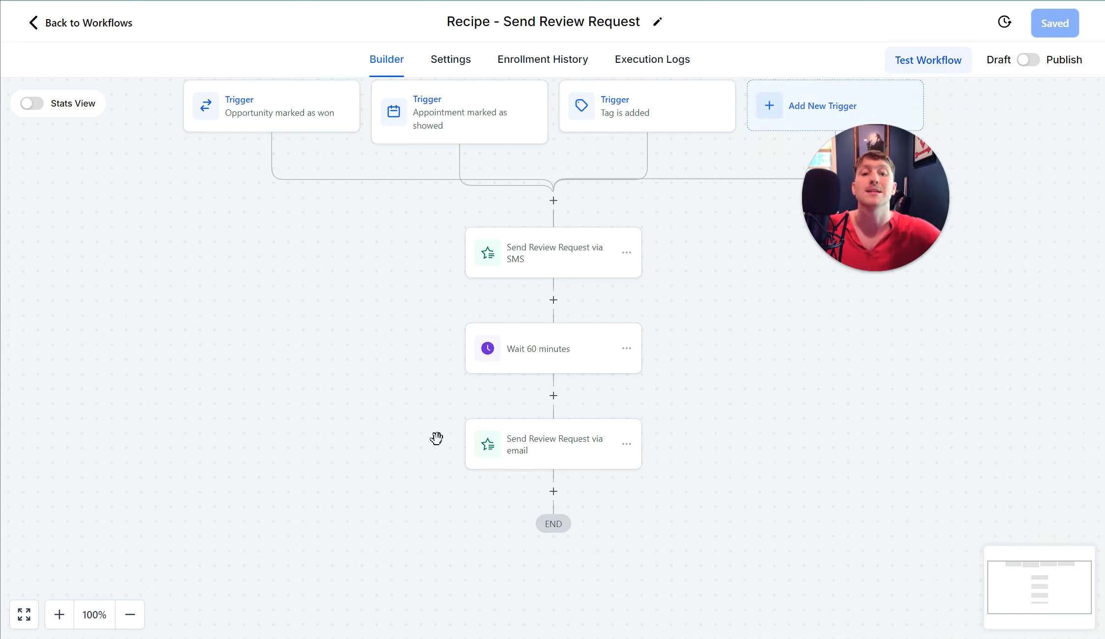
# Step: Copy the "Send Review Request via email" action to the end of the workflow, directly after the original
pyautogui.click(627, 446)
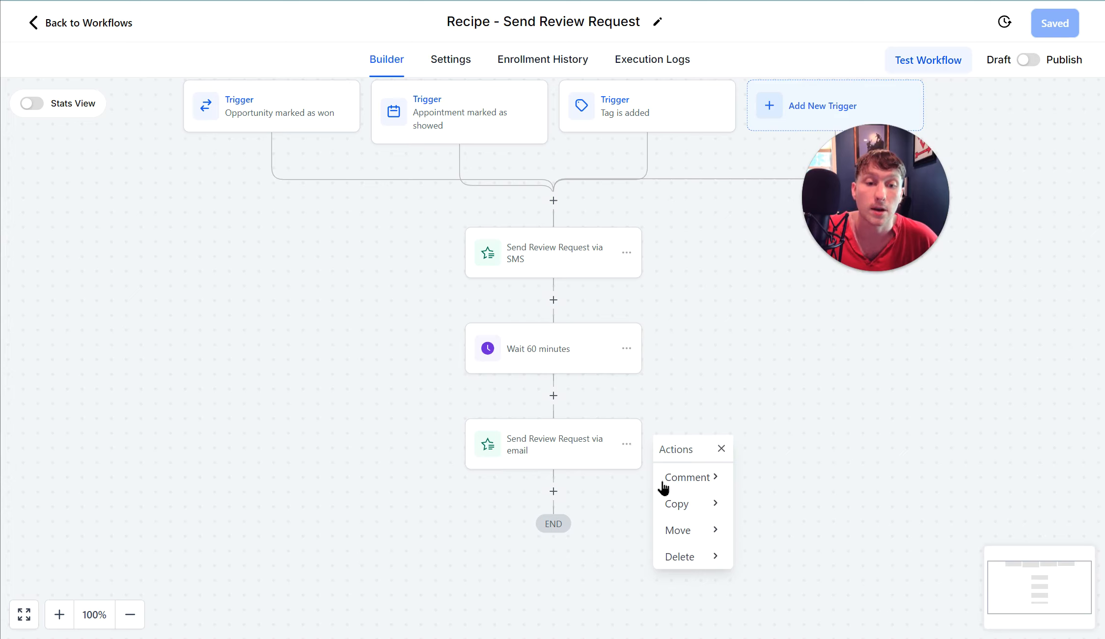
pyautogui.moveTo(700, 392); pyautogui.dragTo(700, 391)
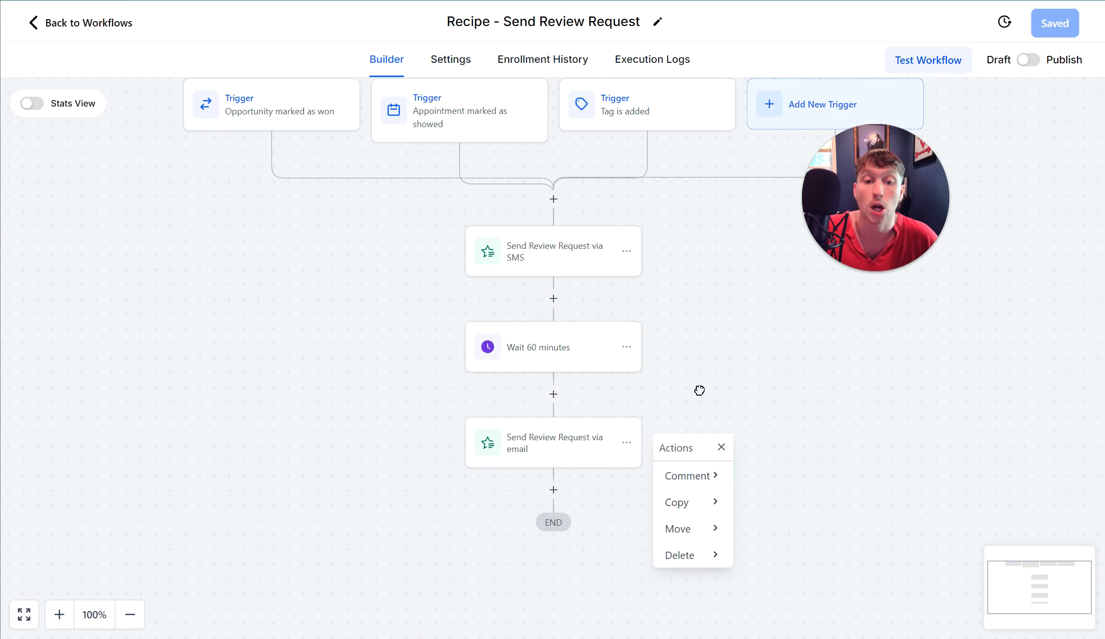
pyautogui.click(703, 512)
pyautogui.click(813, 504)
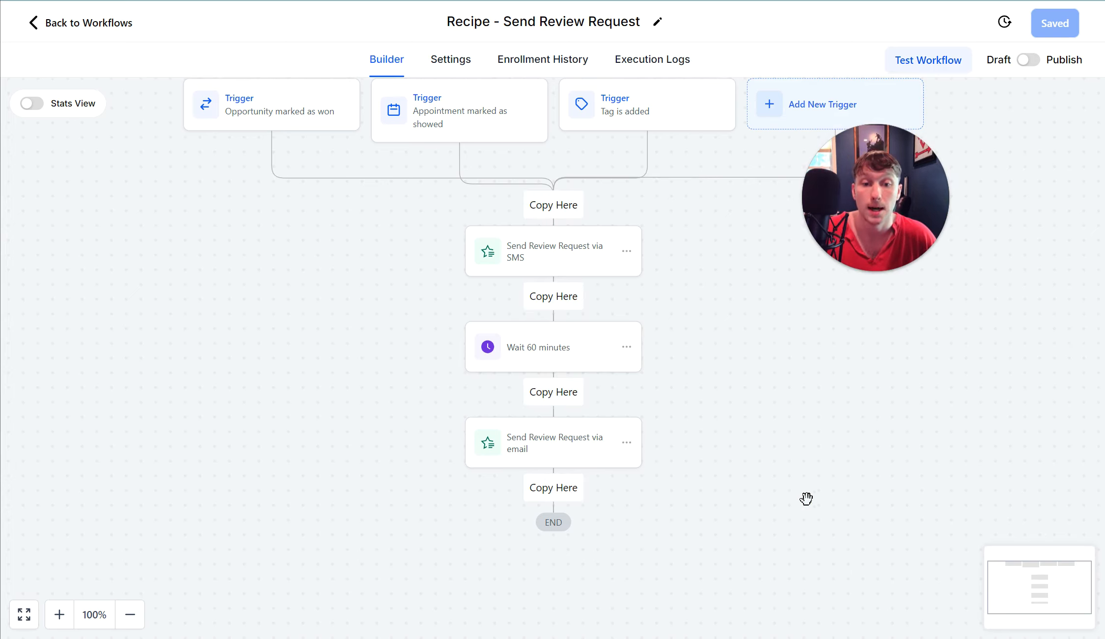
pyautogui.click(576, 490)
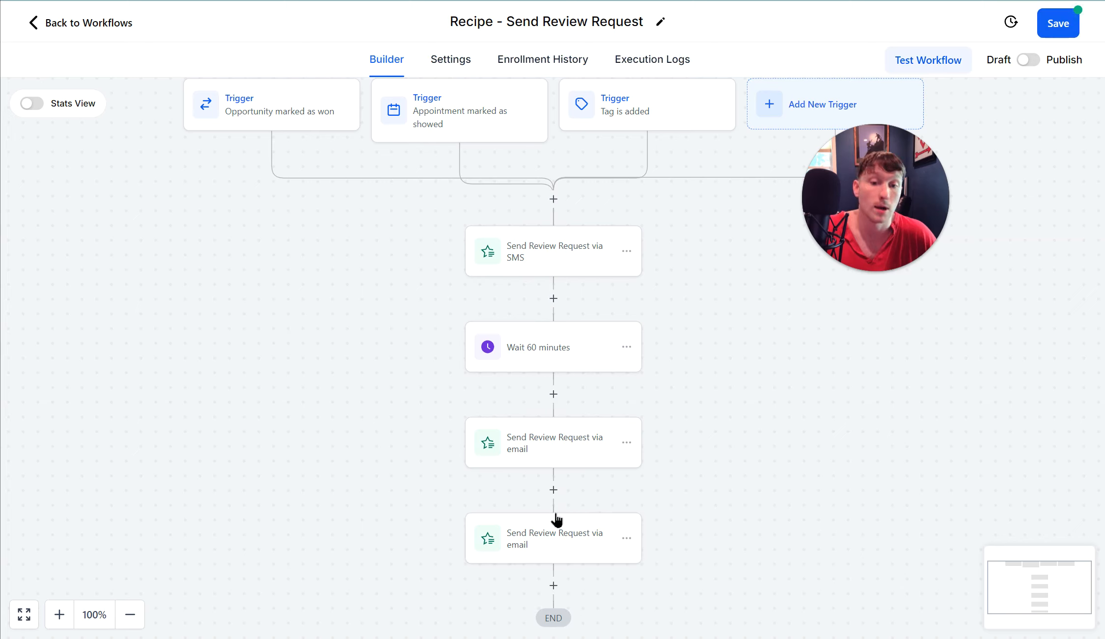
# Step: Delete all actions from the duplicated email review request at the end of the workflow onward
pyautogui.click(626, 539)
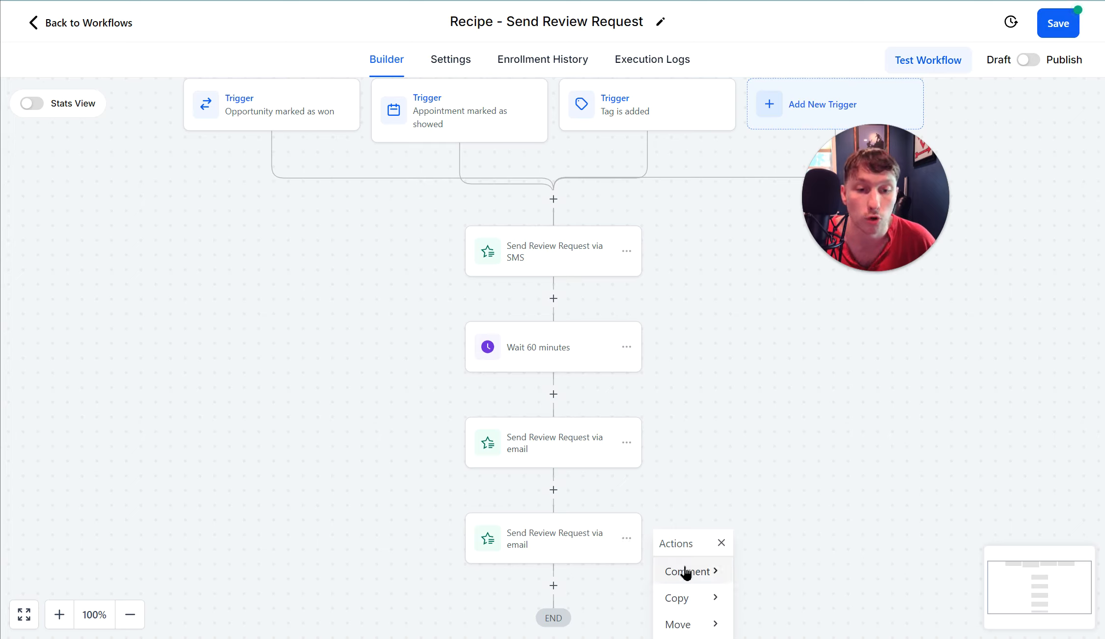
pyautogui.scroll(-5, 702, 580)
pyautogui.click(705, 443)
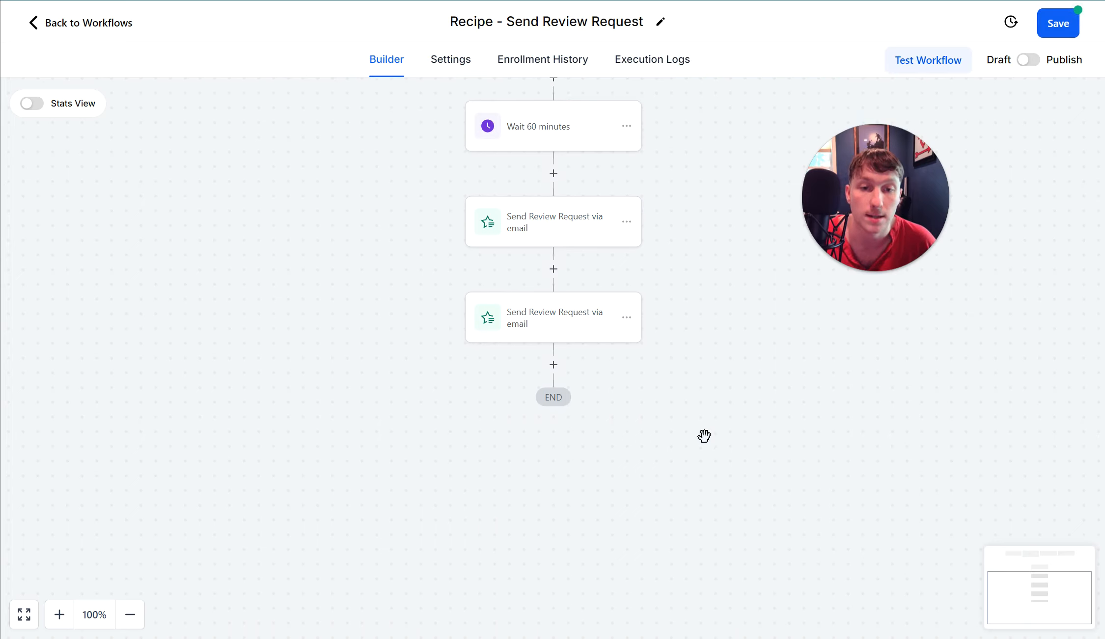
pyautogui.click(628, 318)
pyautogui.moveTo(709, 436)
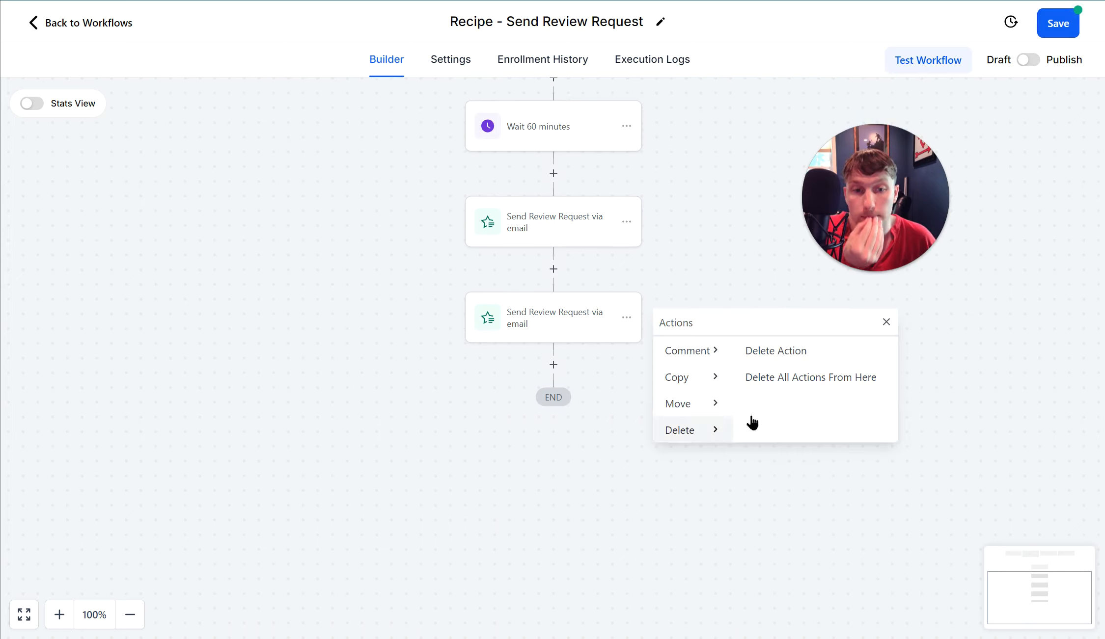
pyautogui.click(784, 383)
pyautogui.click(718, 387)
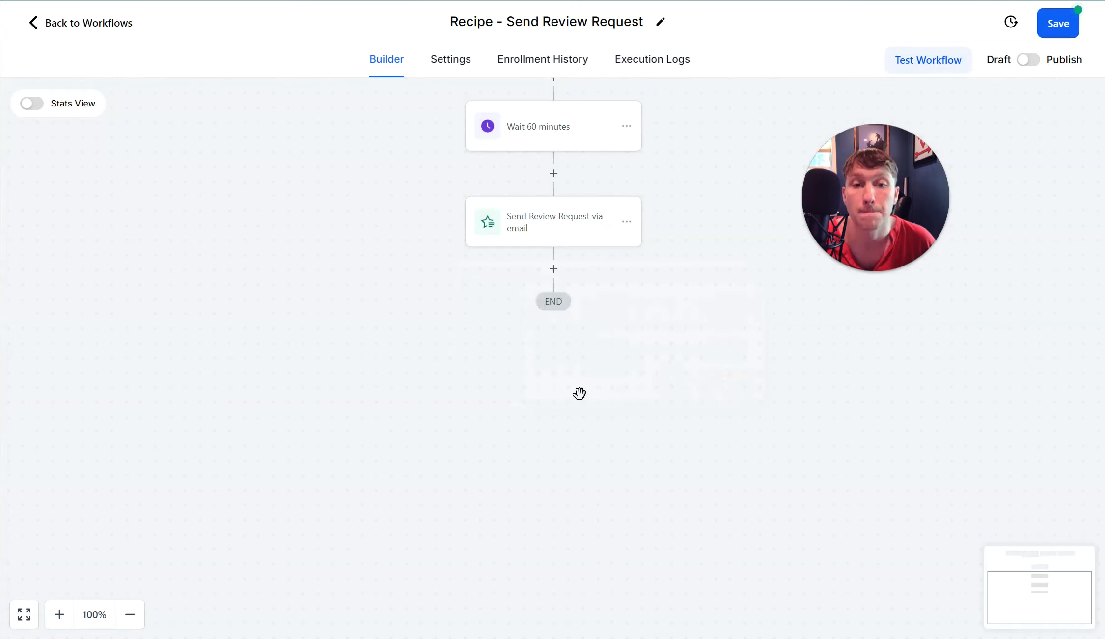
# Step: Review the time delay settings of the "Wait 60 minutes" action and close them unchanged
pyautogui.scroll(5, 641, 439)
pyautogui.scroll(-3, 685, 478)
pyautogui.scroll(7, 690, 486)
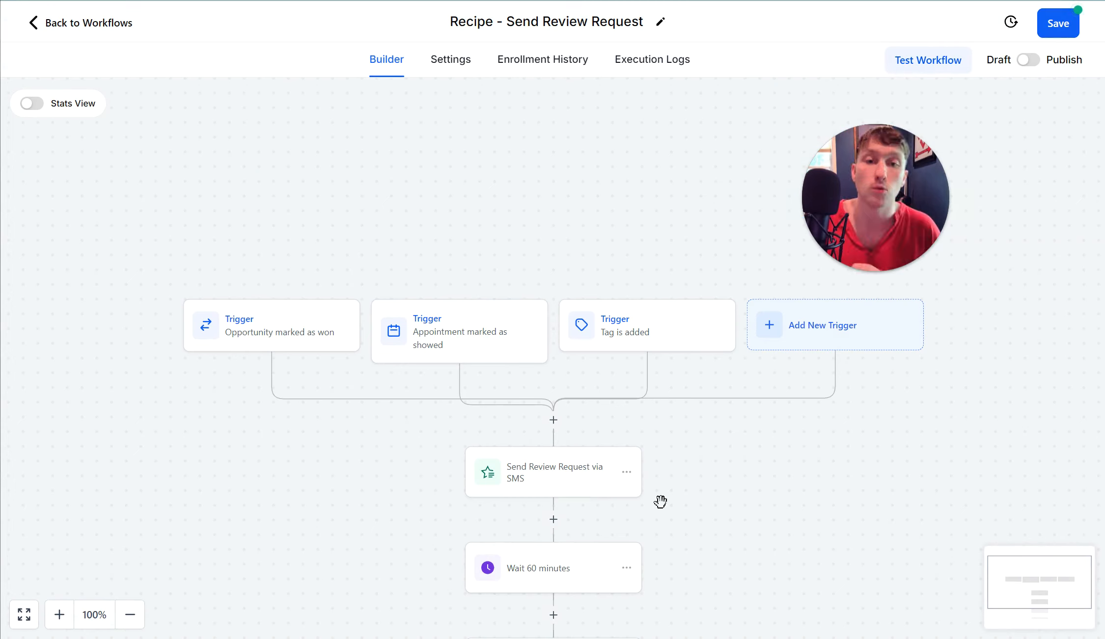
pyautogui.scroll(-2, 660, 501)
pyautogui.scroll(-2, 656, 488)
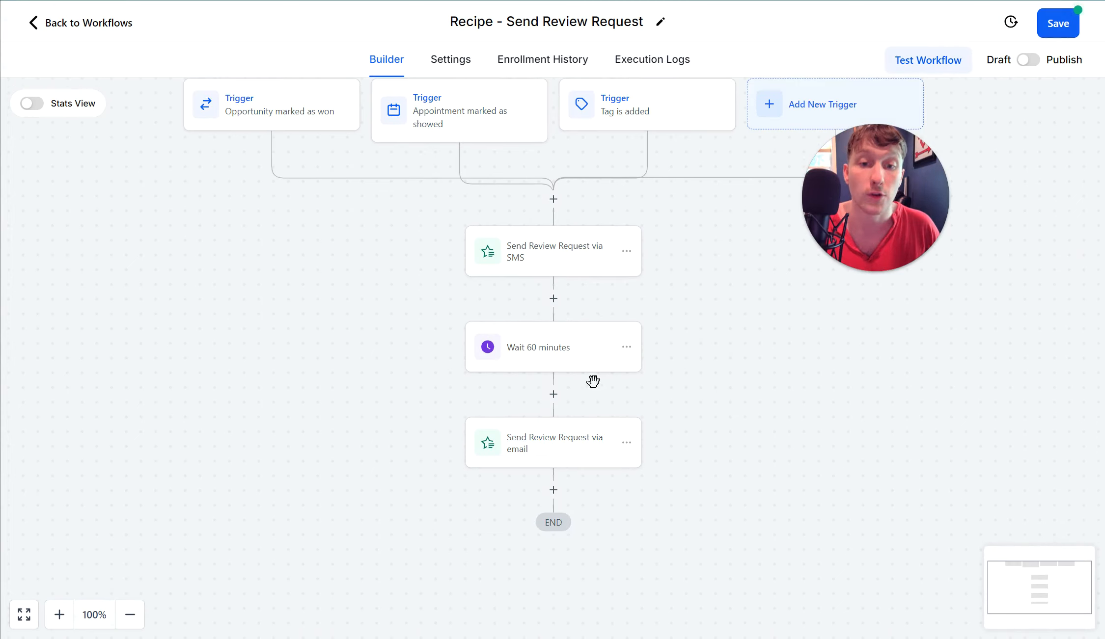
pyautogui.click(574, 358)
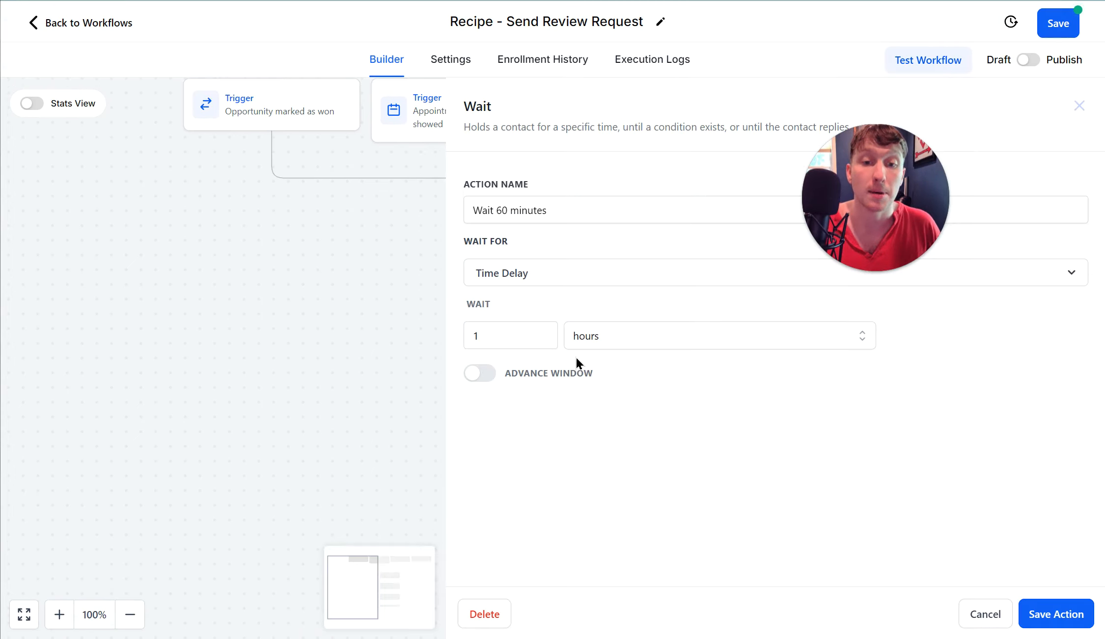
pyautogui.click(277, 370)
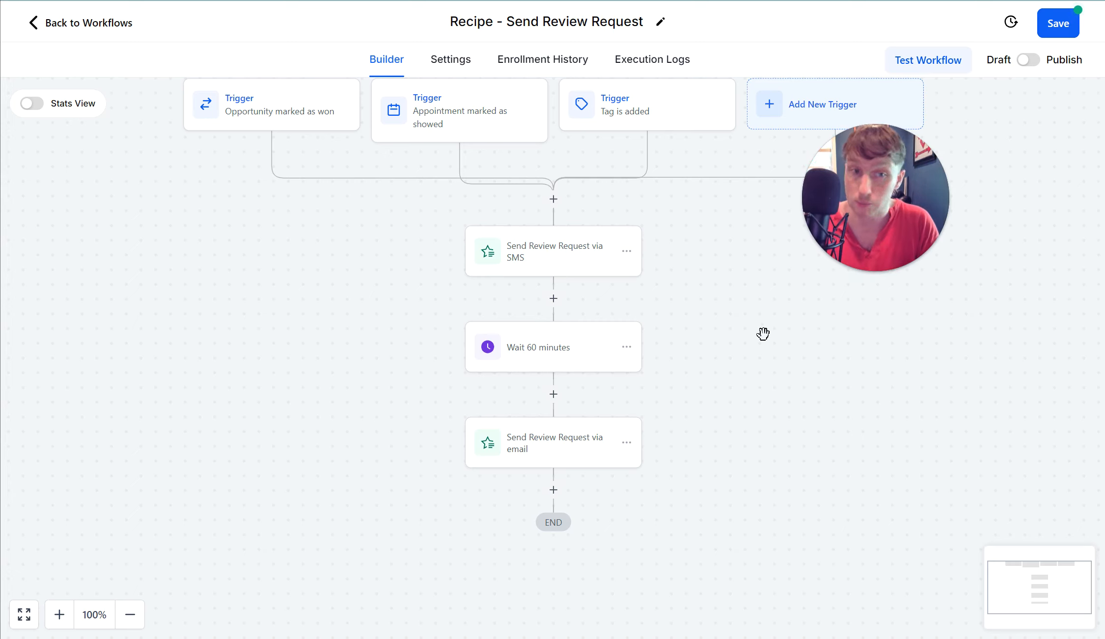
# Step: Reopen the SMS review request action to look at its review type choices again
pyautogui.scroll(1, 686, 382)
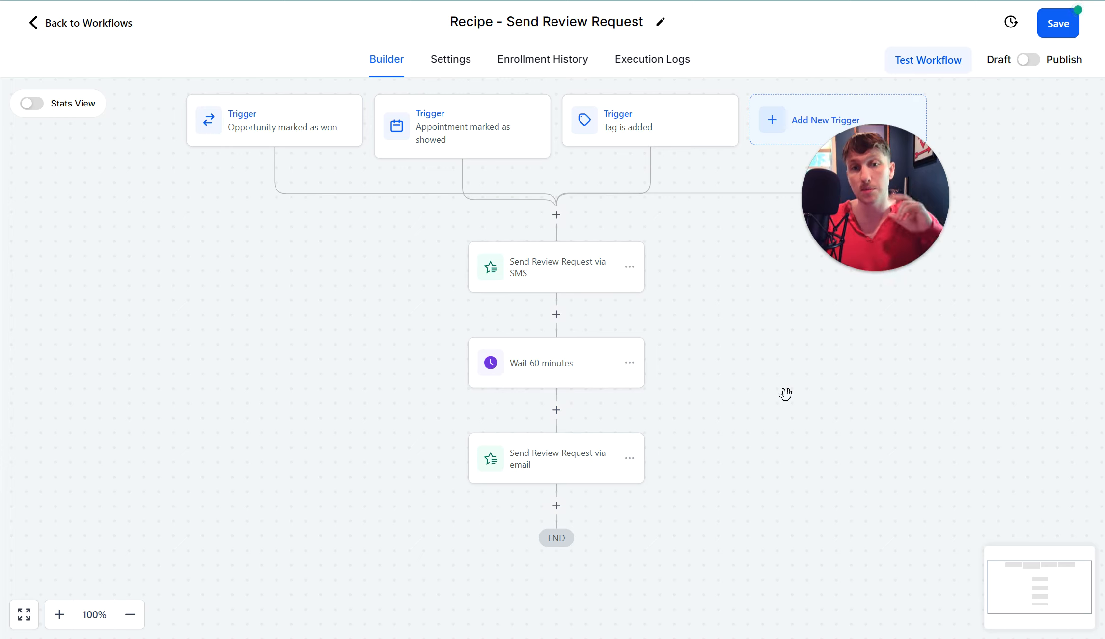
pyautogui.click(621, 278)
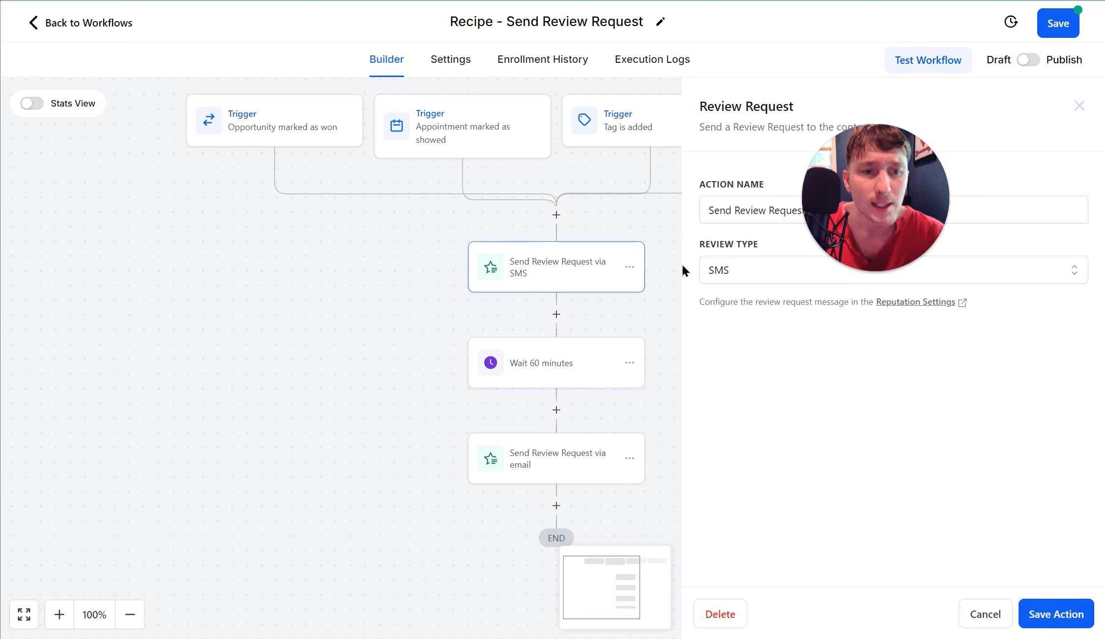
pyautogui.click(761, 266)
pyautogui.click(671, 320)
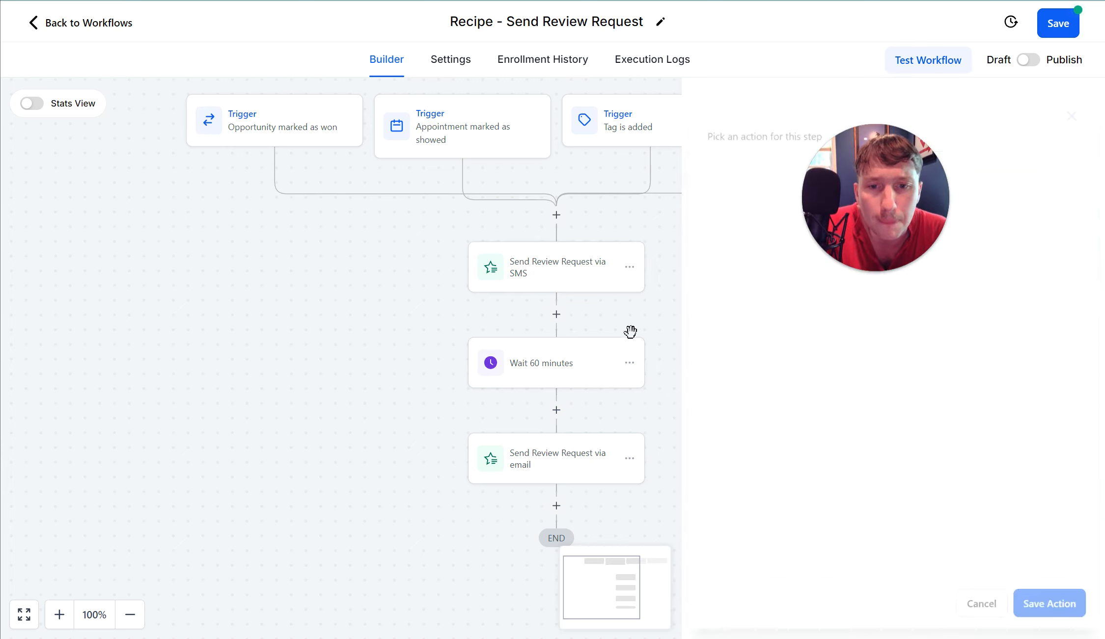
# Step: Browse the communication actions that can be inserted between the SMS review request and the 60-minute wait
pyautogui.click(556, 315)
pyautogui.scroll(-10, 945, 478)
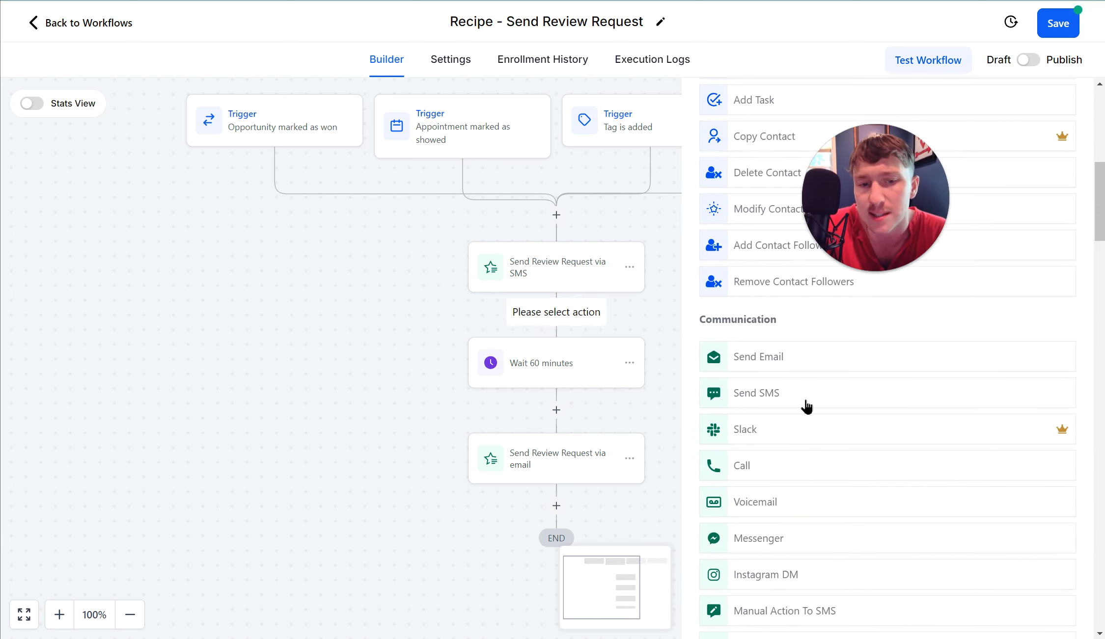
pyautogui.scroll(-2, 786, 378)
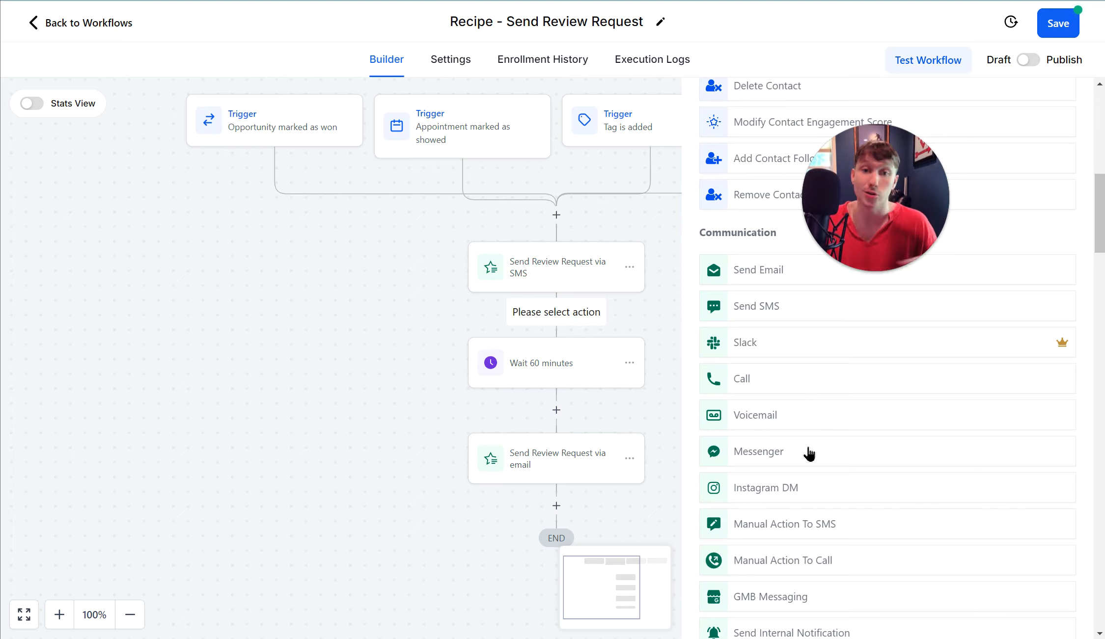
pyautogui.scroll(-1, 808, 454)
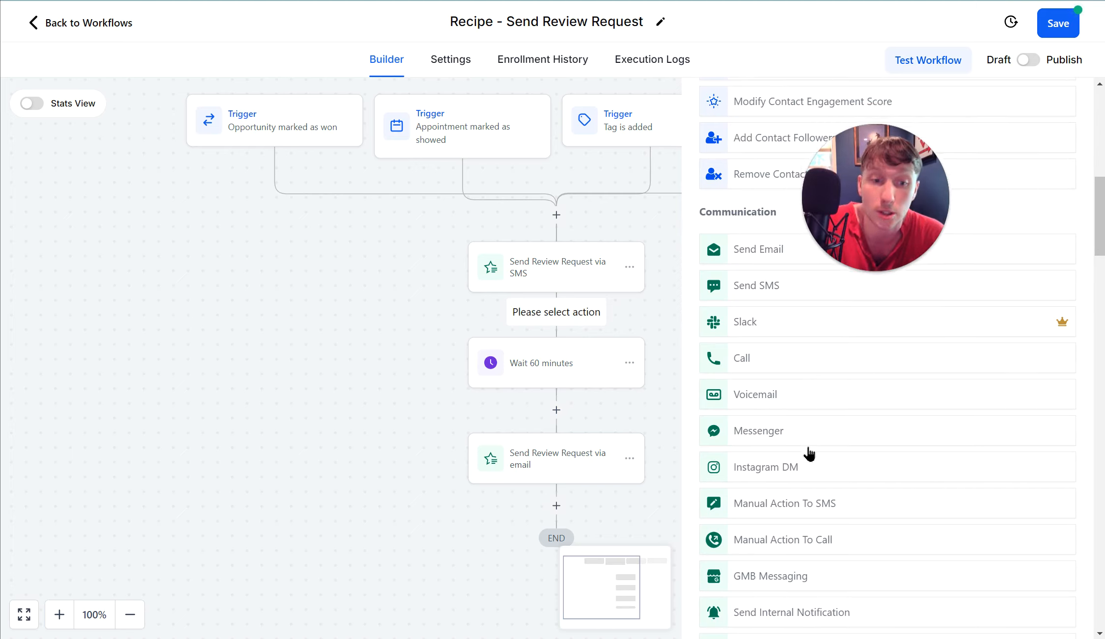
pyautogui.scroll(-2, 808, 448)
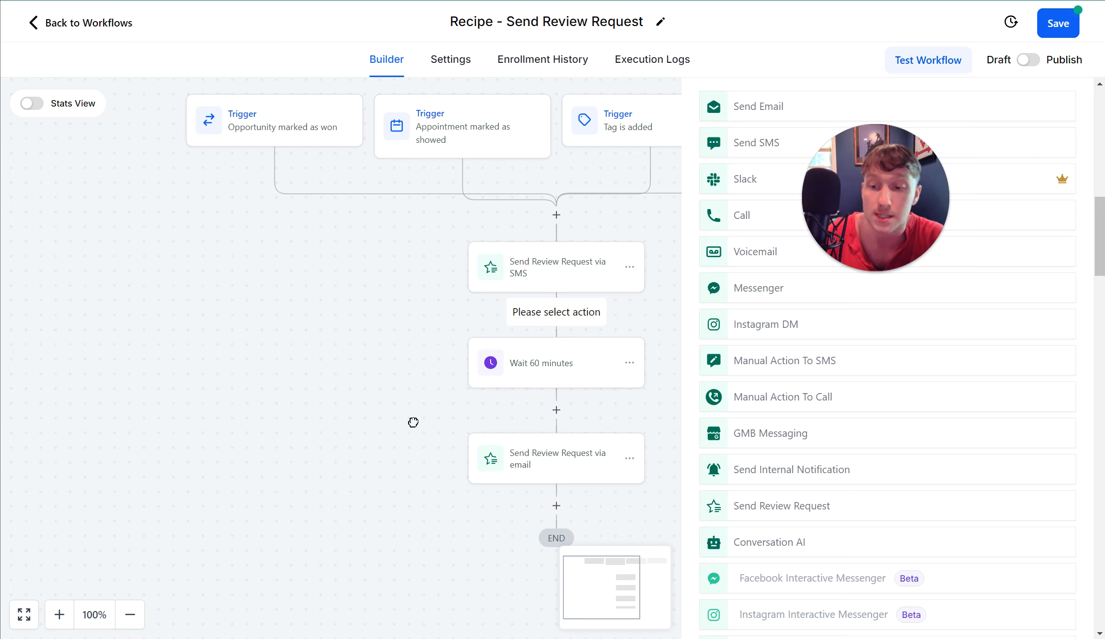
# Step: Close the list of insertable actions and look at the options for testing the workflow with a selected contact
pyautogui.click(437, 425)
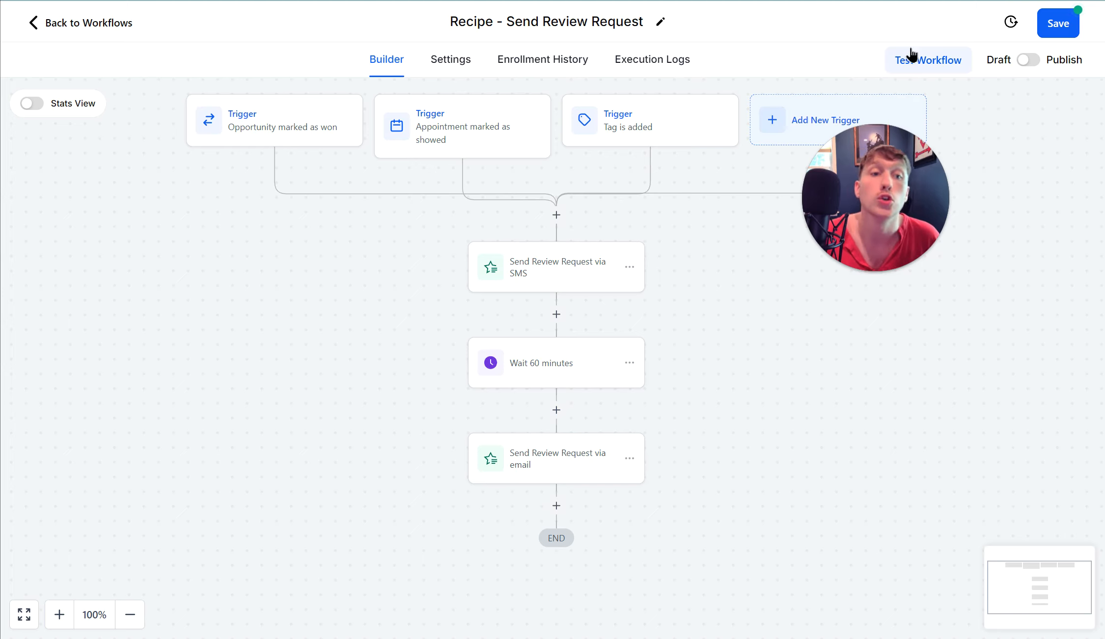
pyautogui.click(930, 69)
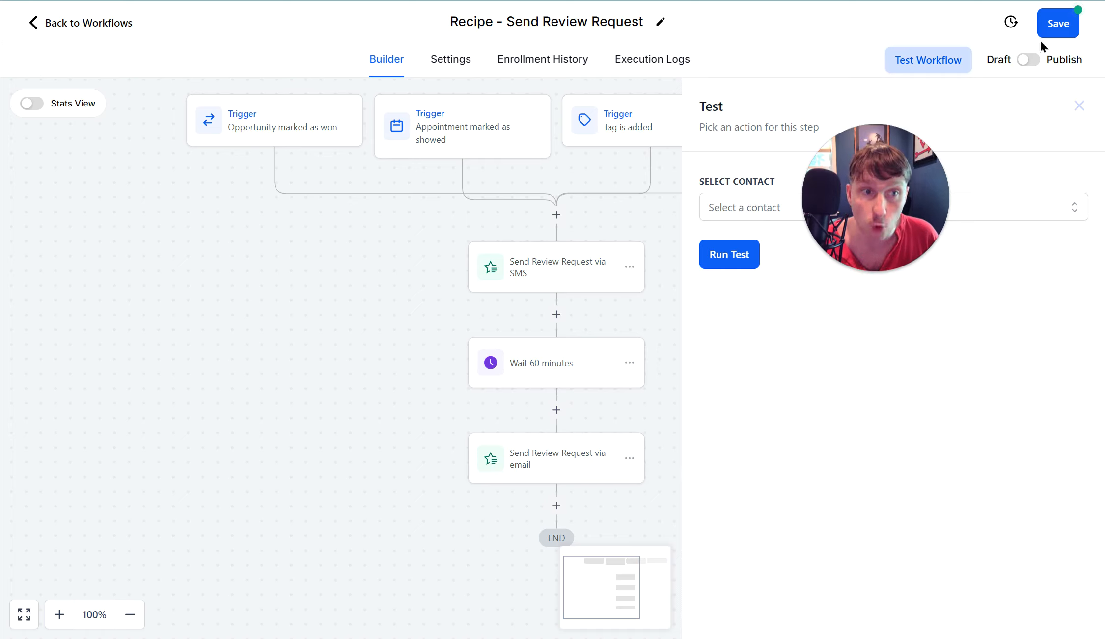
pyautogui.click(417, 214)
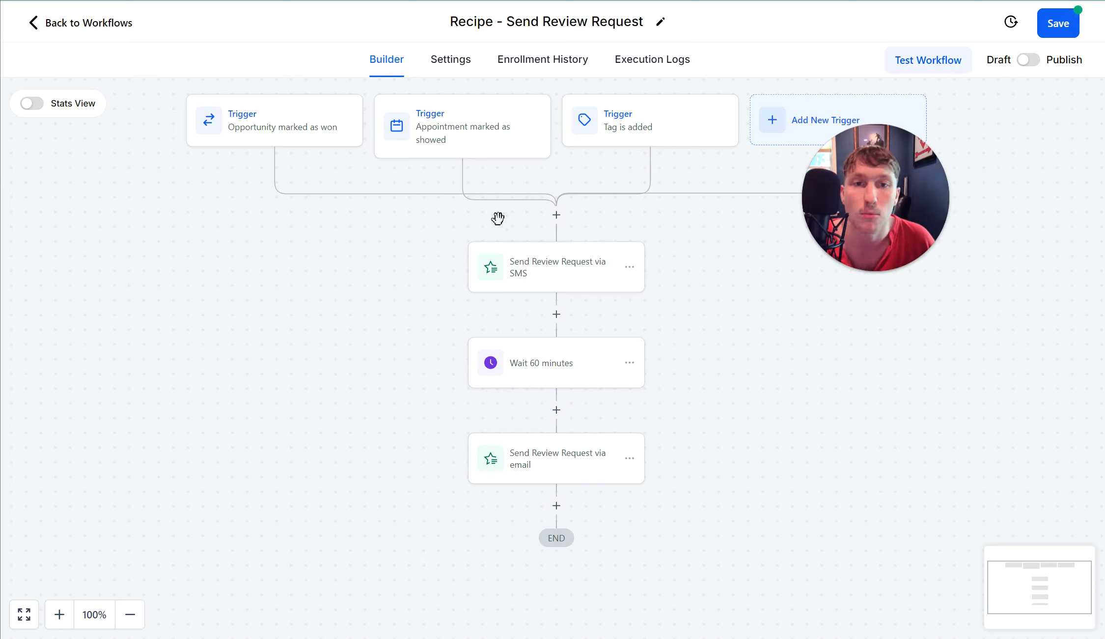
# Step: Leave the Send Review Request recipe for the workflow list and create a new workflow from scratch
pyautogui.click(34, 23)
pyautogui.click(726, 362)
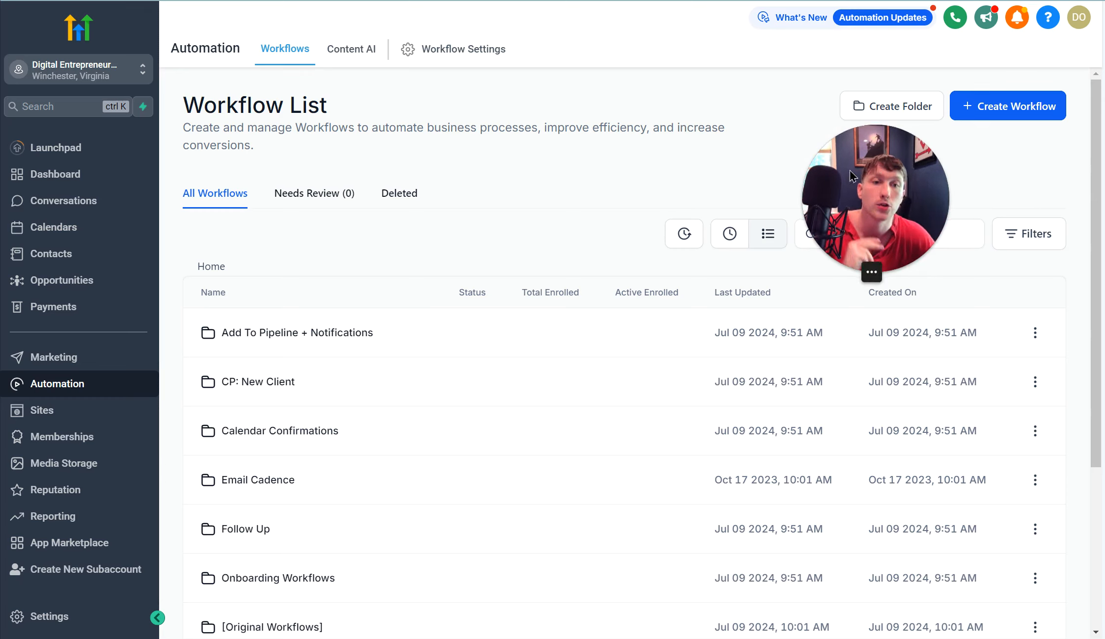
pyautogui.click(1024, 109)
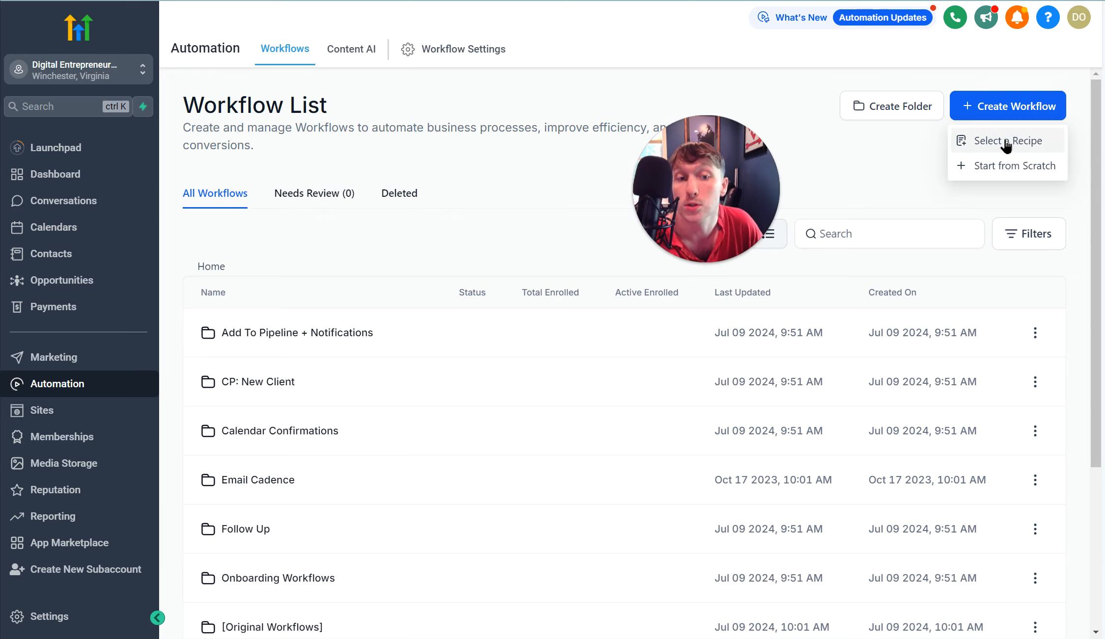
pyautogui.click(1011, 166)
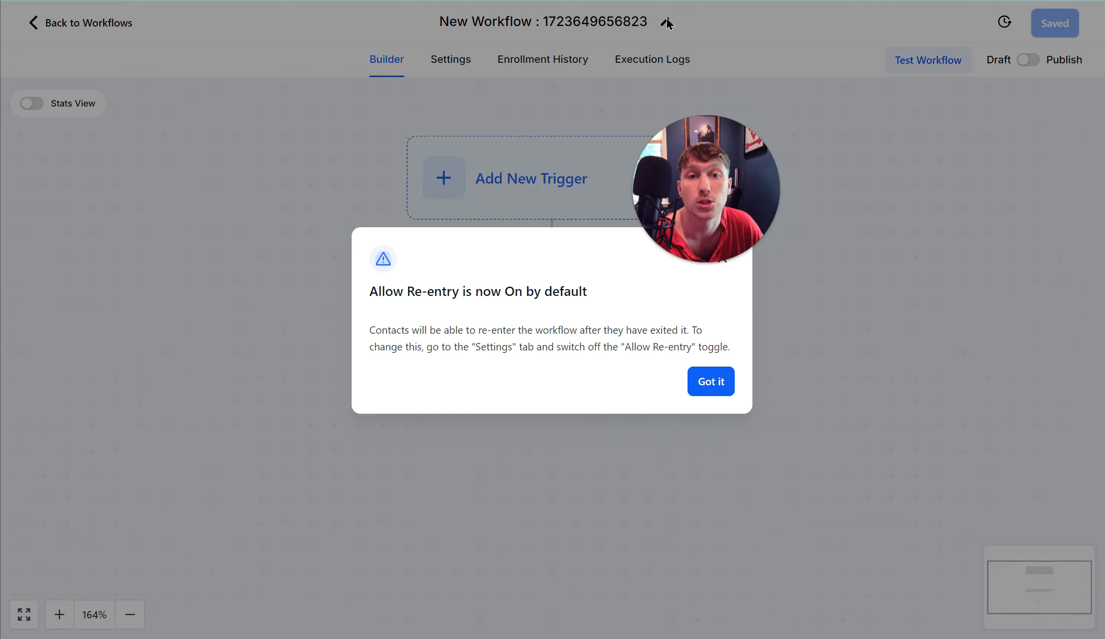
# Step: Dismiss the re-entry notice and rename the new workflow as Onboarding 1
pyautogui.click(666, 22)
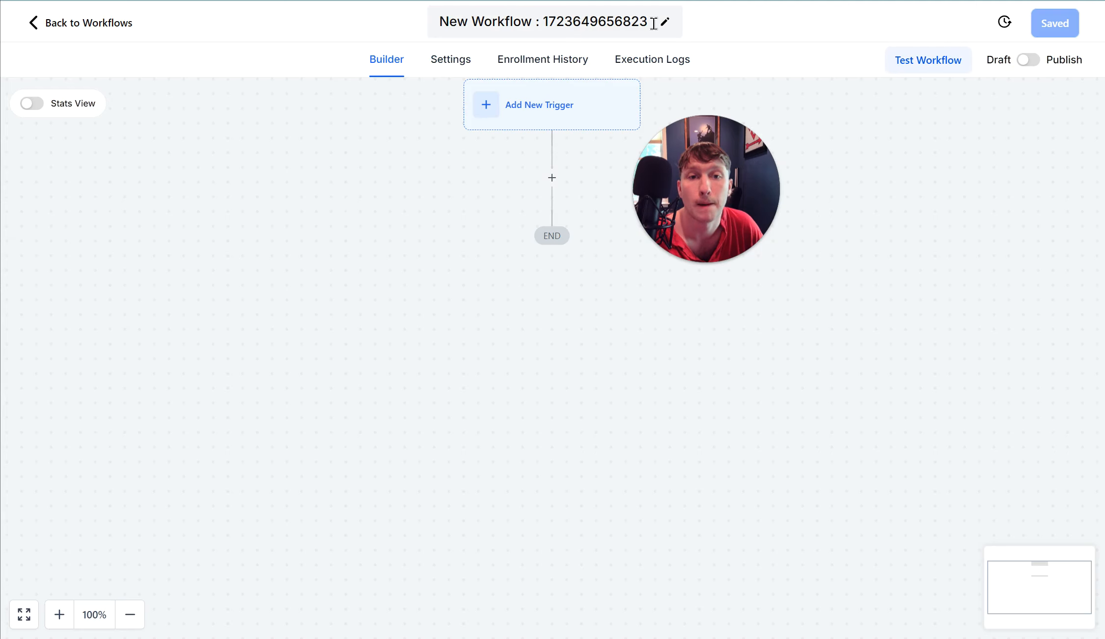
pyautogui.click(667, 24)
pyautogui.moveTo(639, 22); pyautogui.dragTo(439, 22)
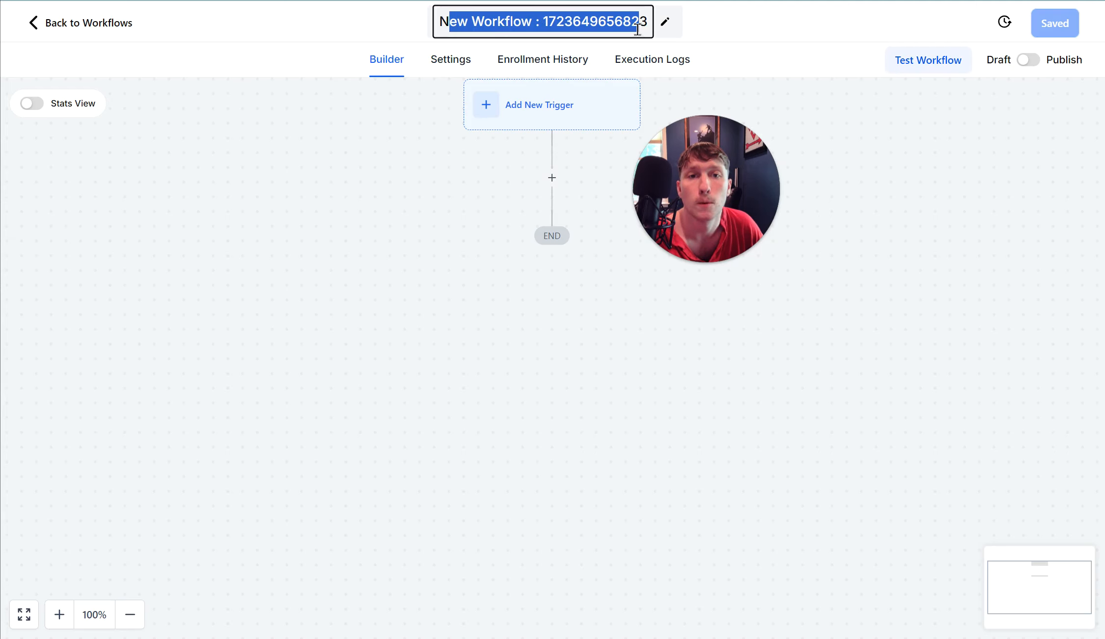
pyautogui.moveTo(647, 22); pyautogui.dragTo(420, 15)
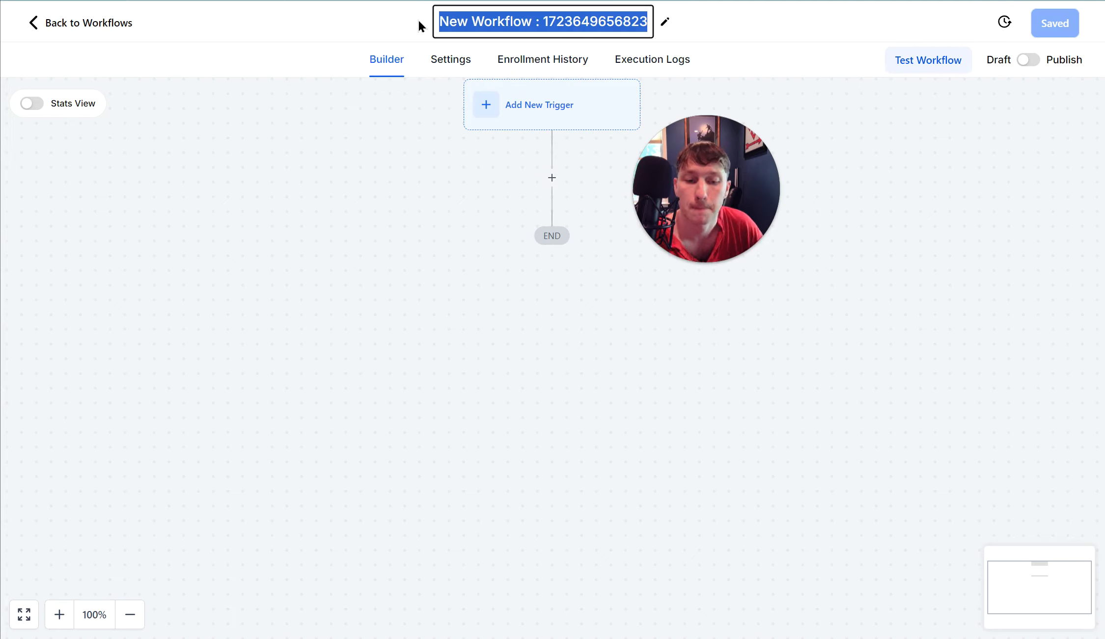
pyautogui.write('Onbo')
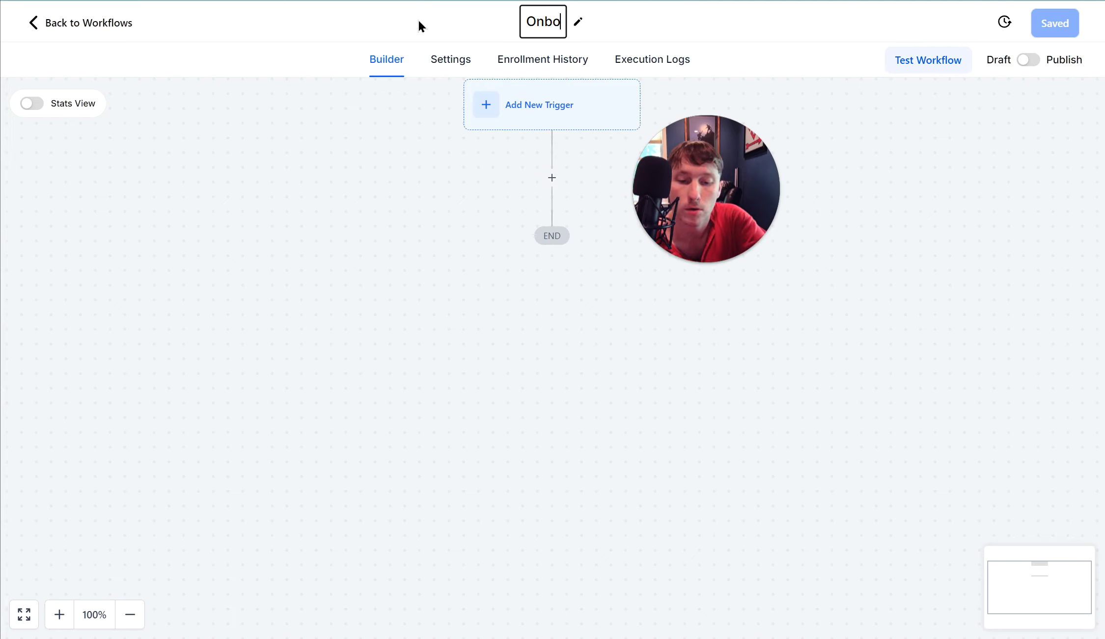
pyautogui.write('ardin')
pyautogui.write('g ')
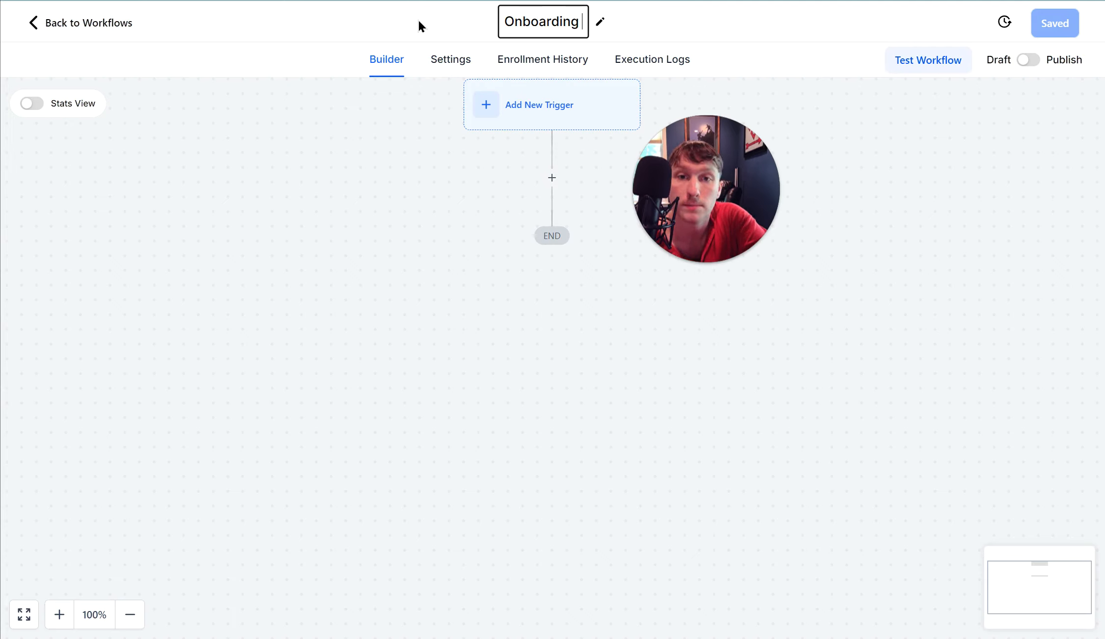
pyautogui.write('1')
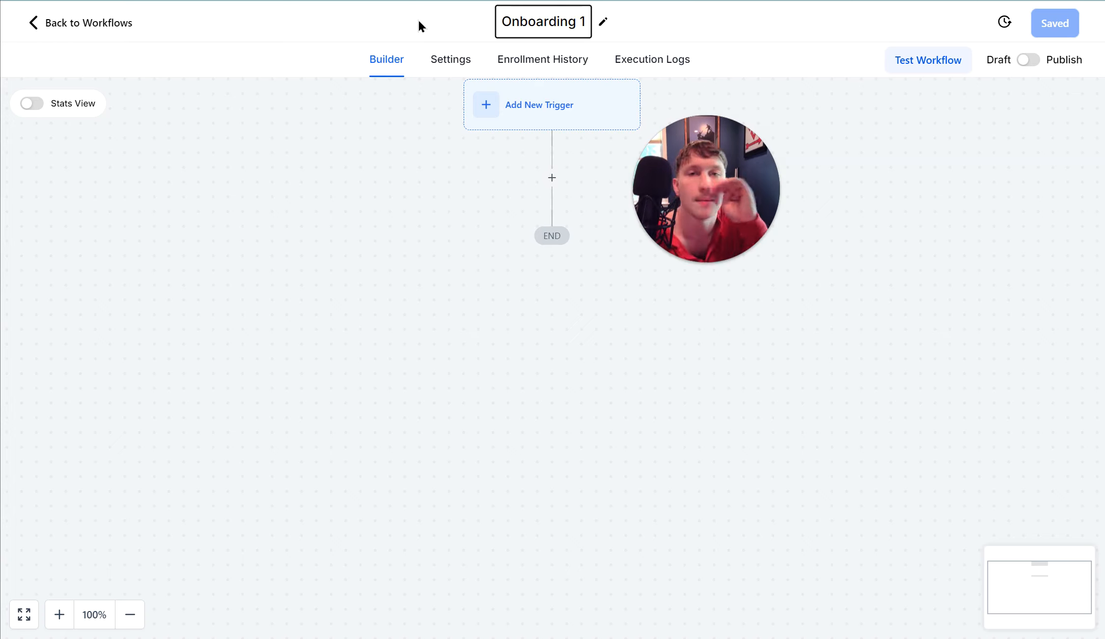
pyautogui.click(441, 186)
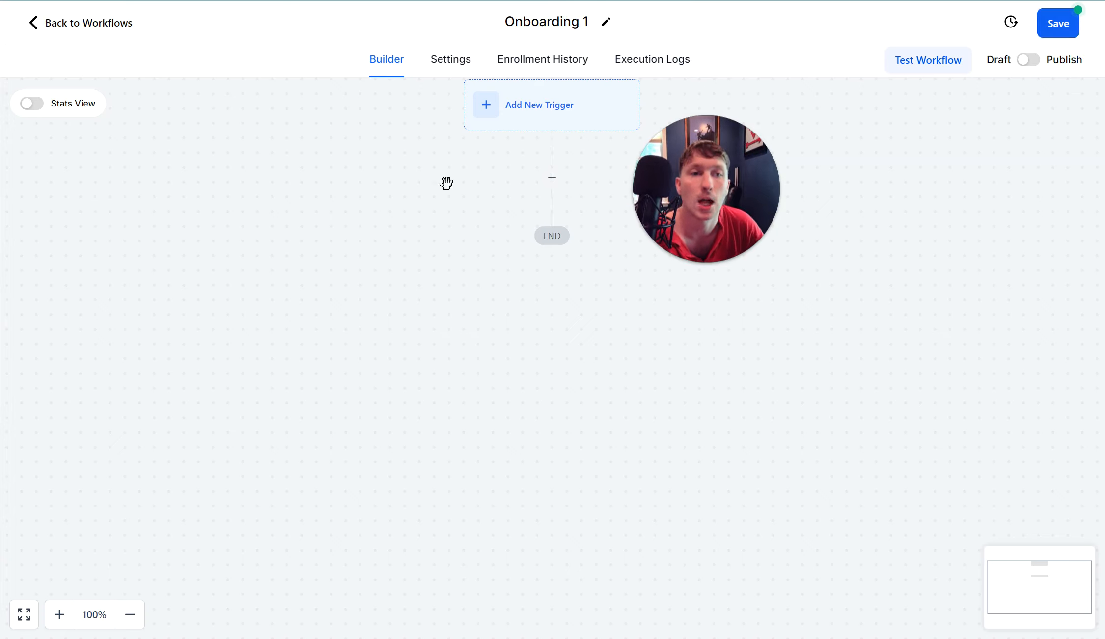
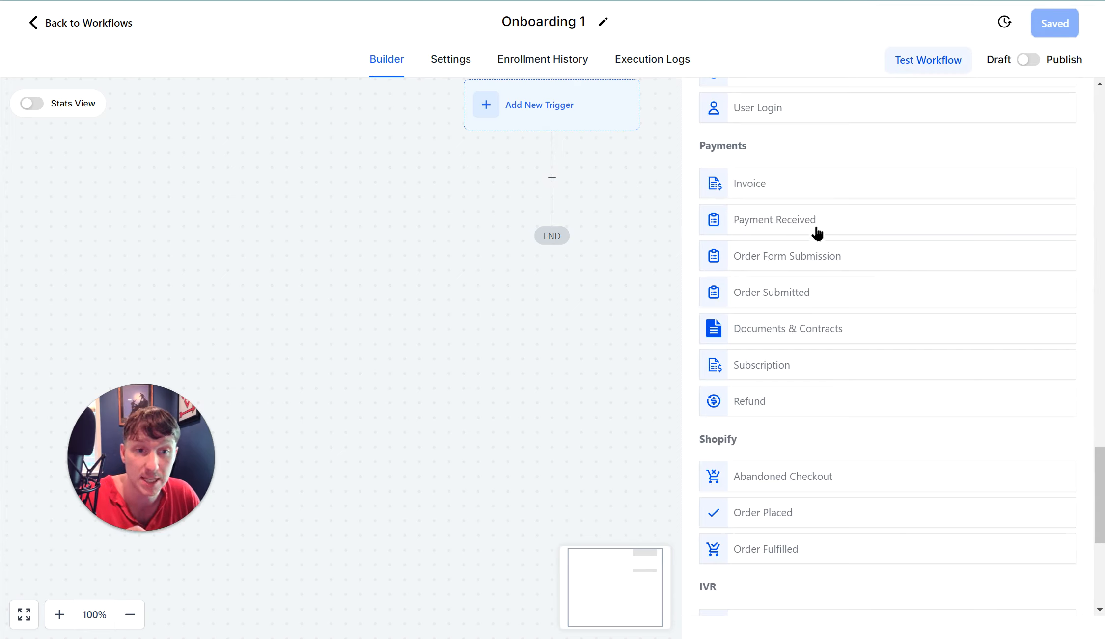
# Step: Add a Documents & Contracts trigger to the Onboarding 1 workflow and save it without filters
pyautogui.click(806, 333)
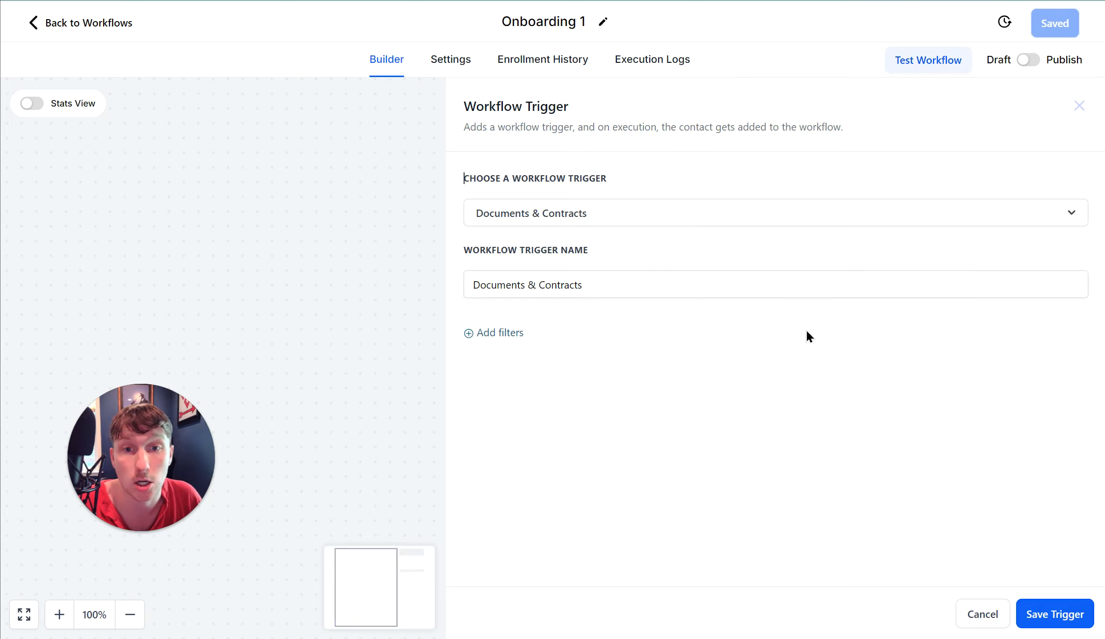
pyautogui.click(1043, 614)
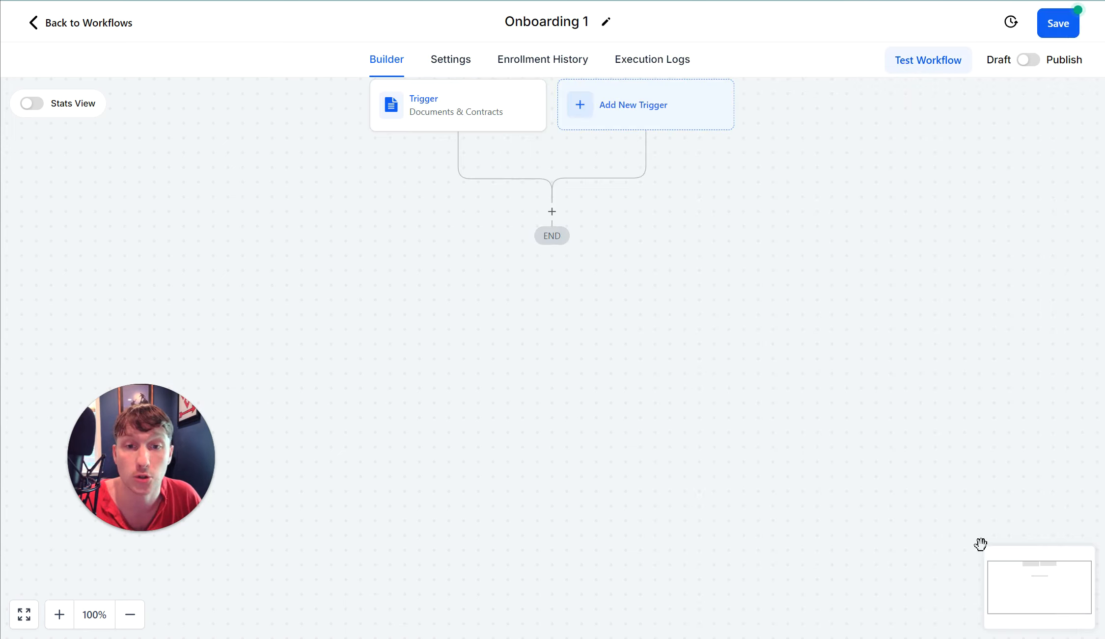
pyautogui.click(582, 103)
pyautogui.click(552, 212)
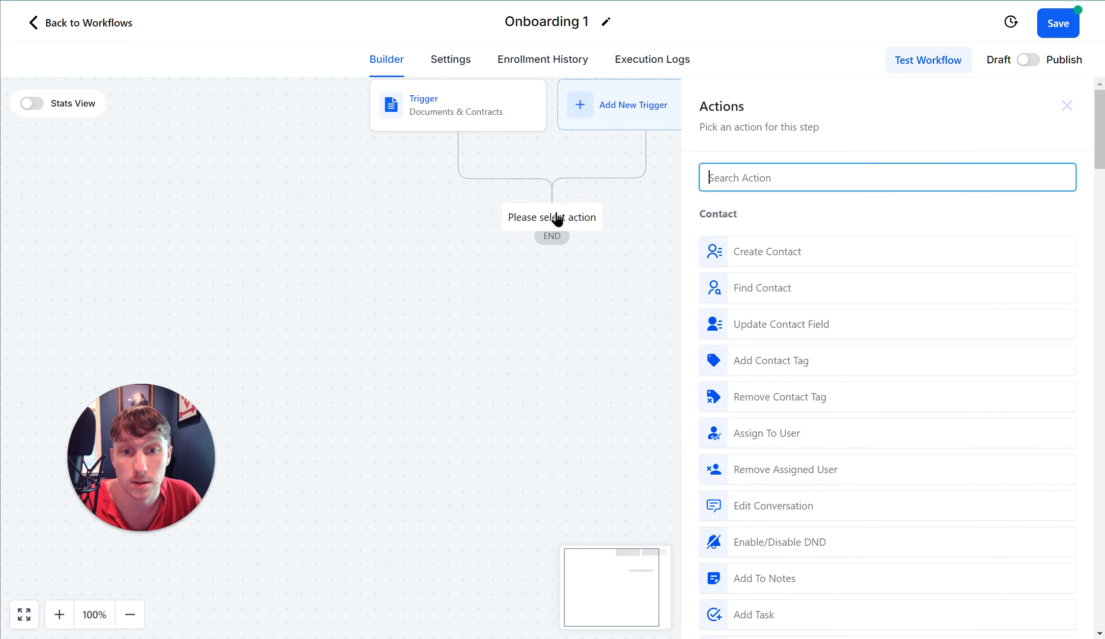
pyautogui.click(1066, 106)
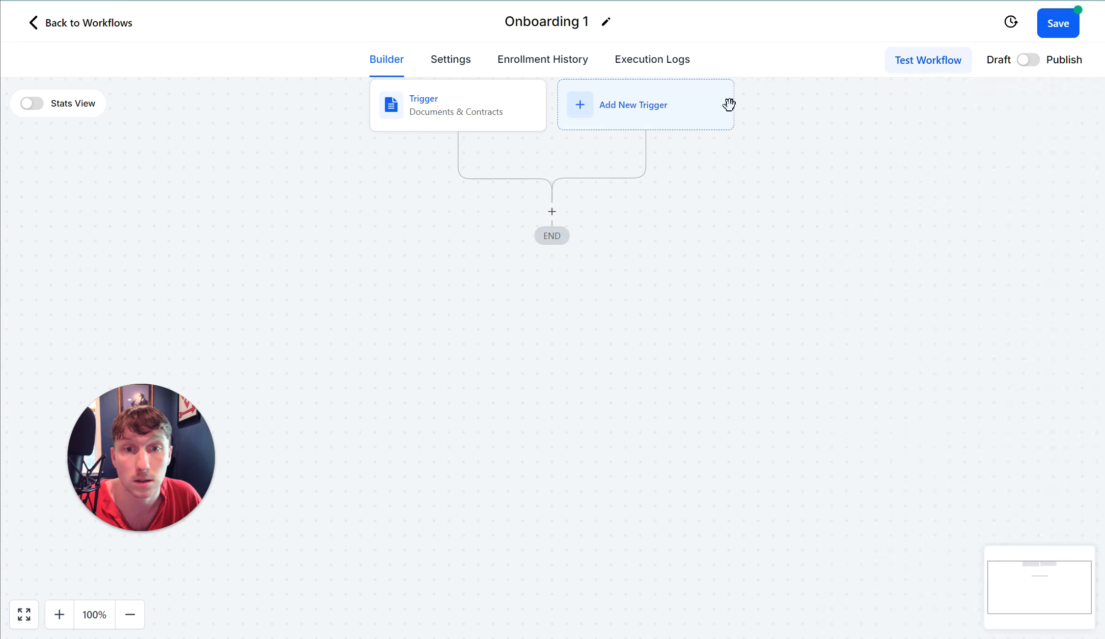
# Step: Add a second trigger to the workflow, choosing Payment Received from the Payments triggers, and save it without filters
pyautogui.click(677, 104)
pyautogui.scroll(-4, 830, 319)
pyautogui.scroll(-15, 830, 341)
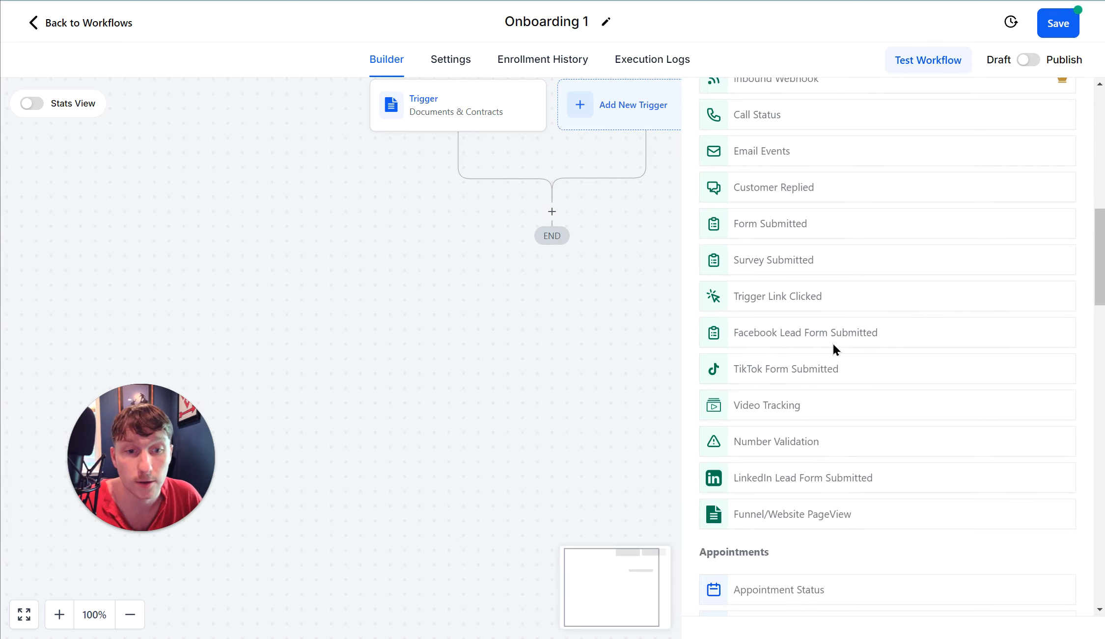
pyautogui.scroll(-3, 830, 346)
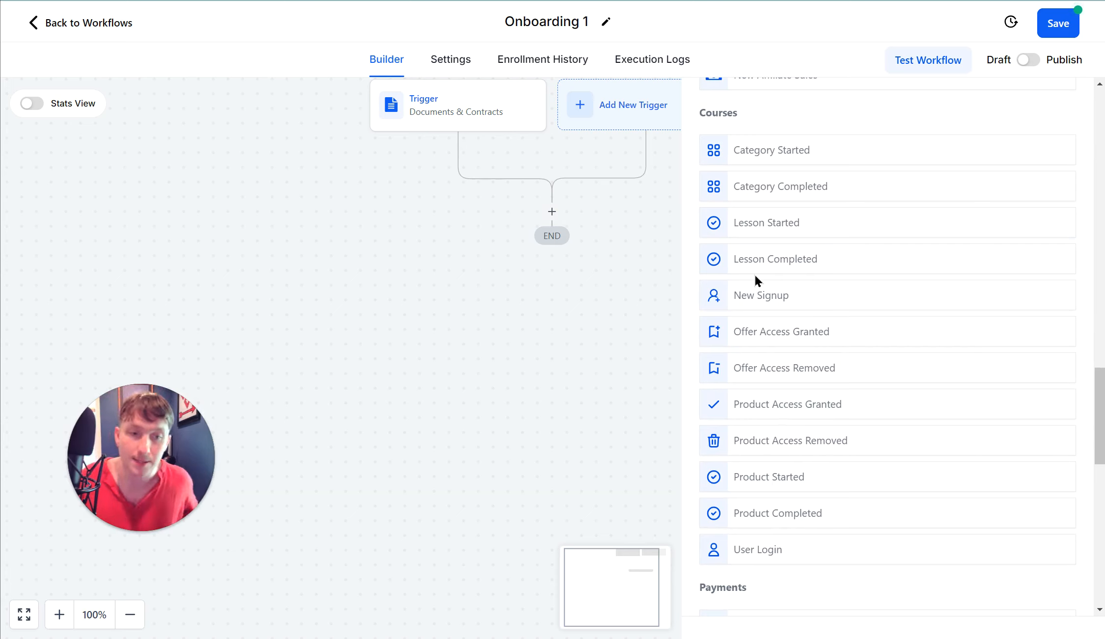
pyautogui.scroll(5, 830, 346)
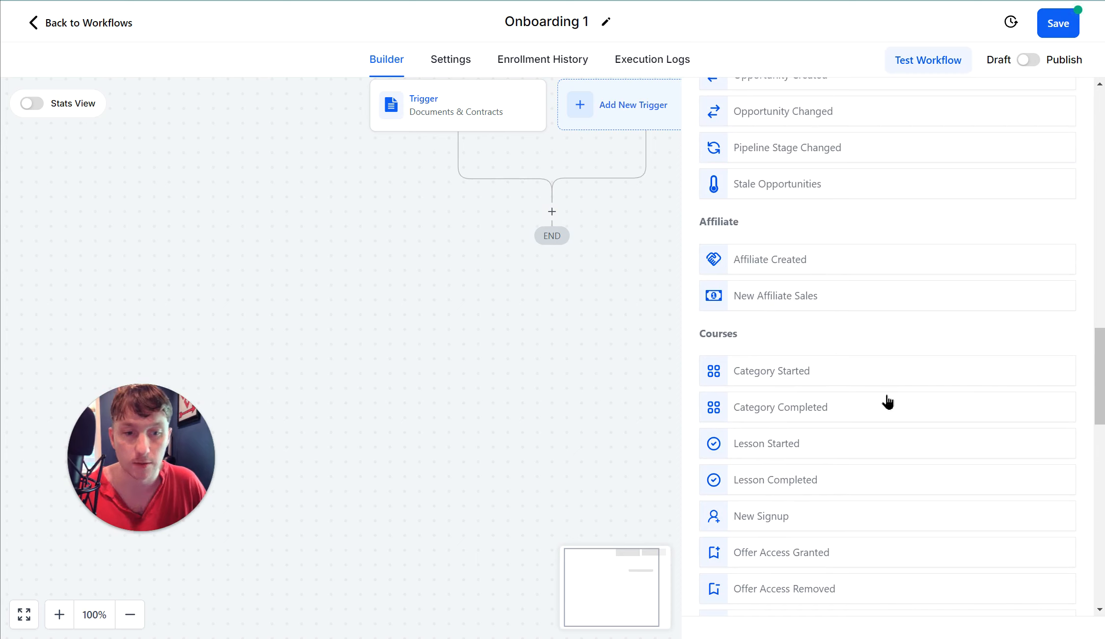
pyautogui.scroll(10, 888, 402)
pyautogui.scroll(15, 887, 402)
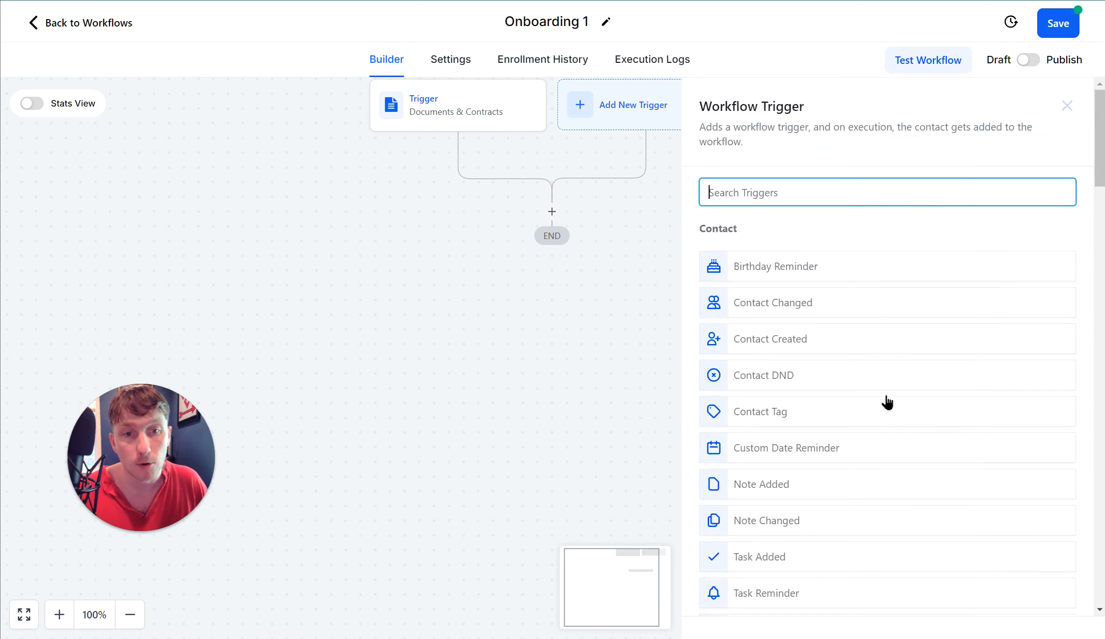
pyautogui.scroll(-20, 888, 402)
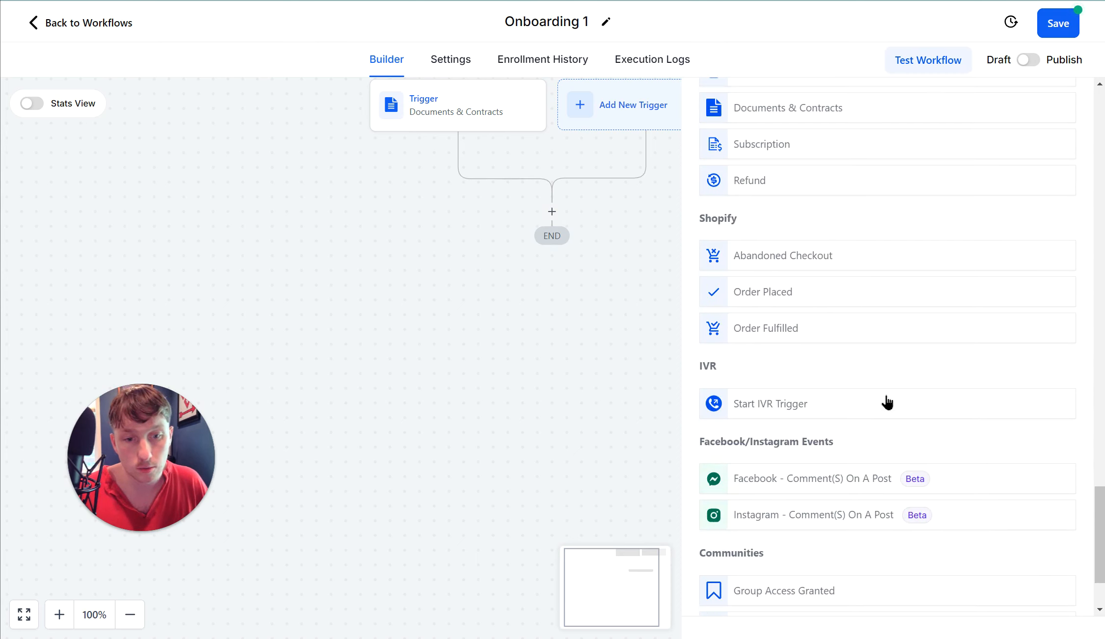
pyautogui.scroll(-3, 887, 402)
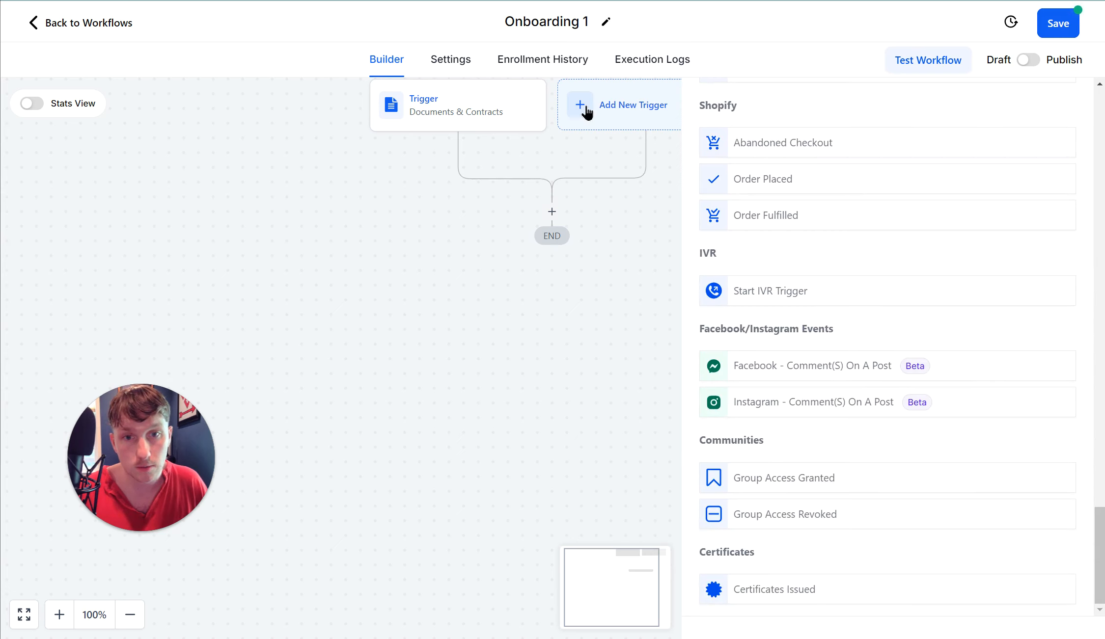
pyautogui.scroll(12, 935, 449)
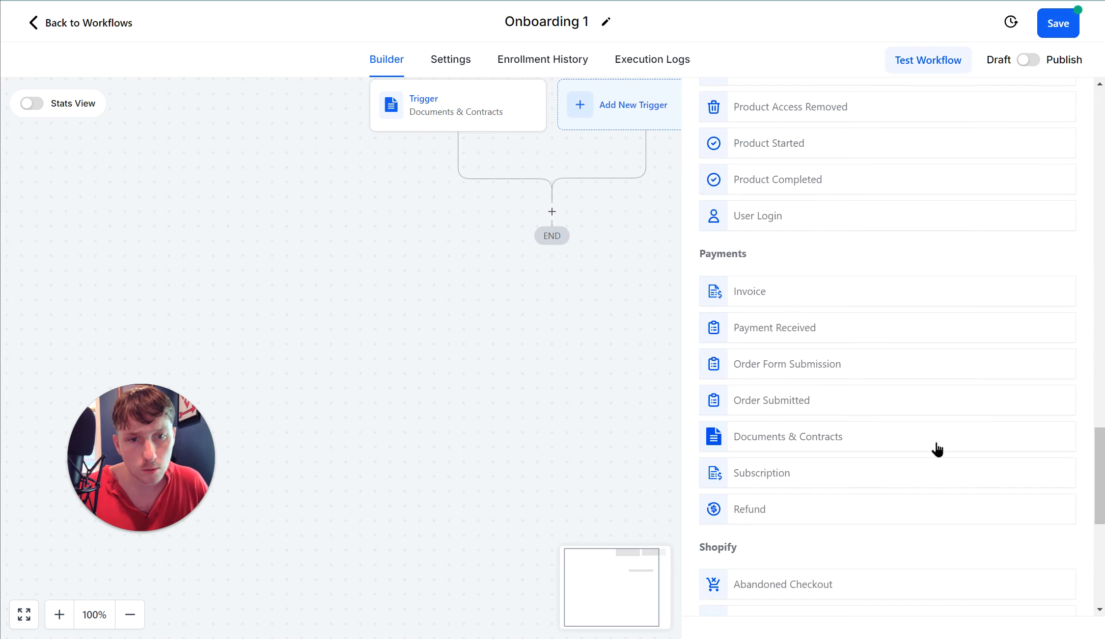
pyautogui.click(779, 328)
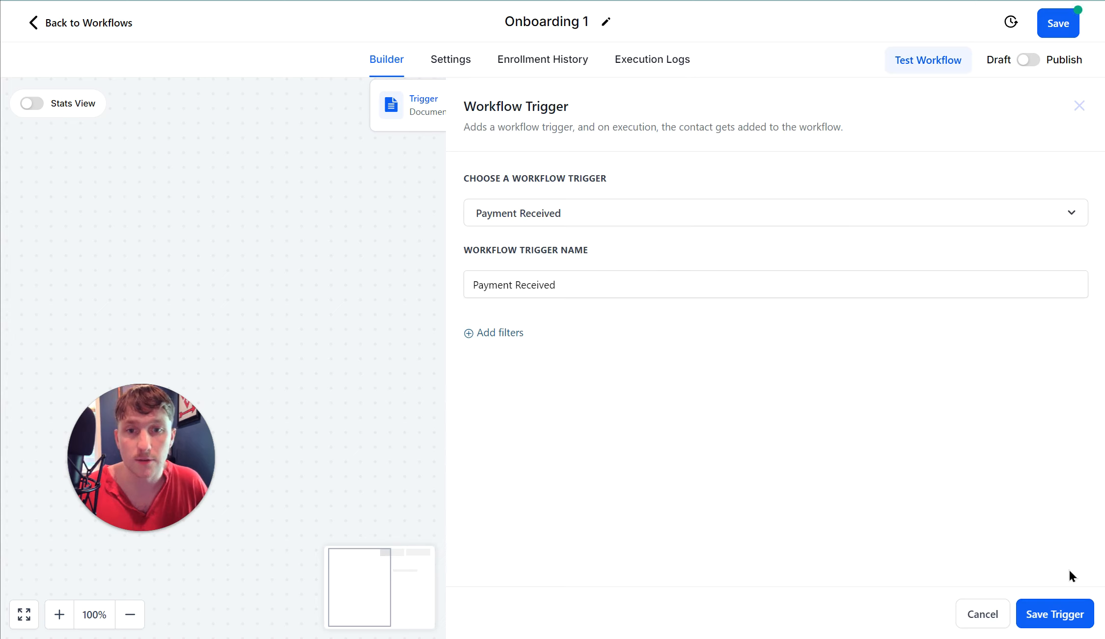
pyautogui.click(1044, 616)
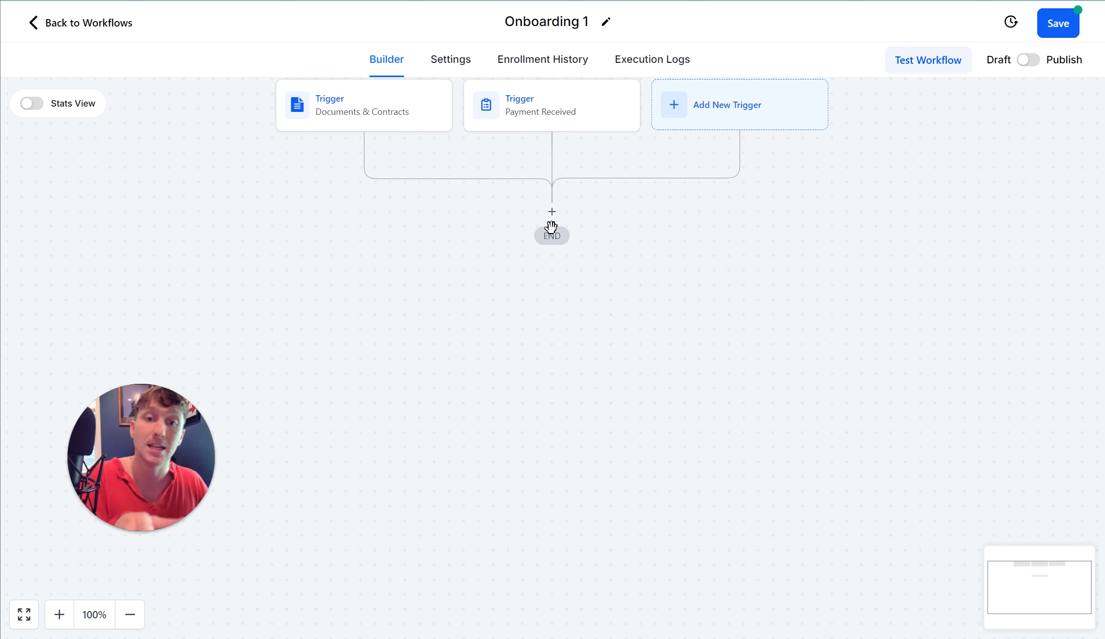
# Step: Choose Update Contact Field as the first action below the triggers, keep the type Update field data, and try to save it
pyautogui.click(551, 211)
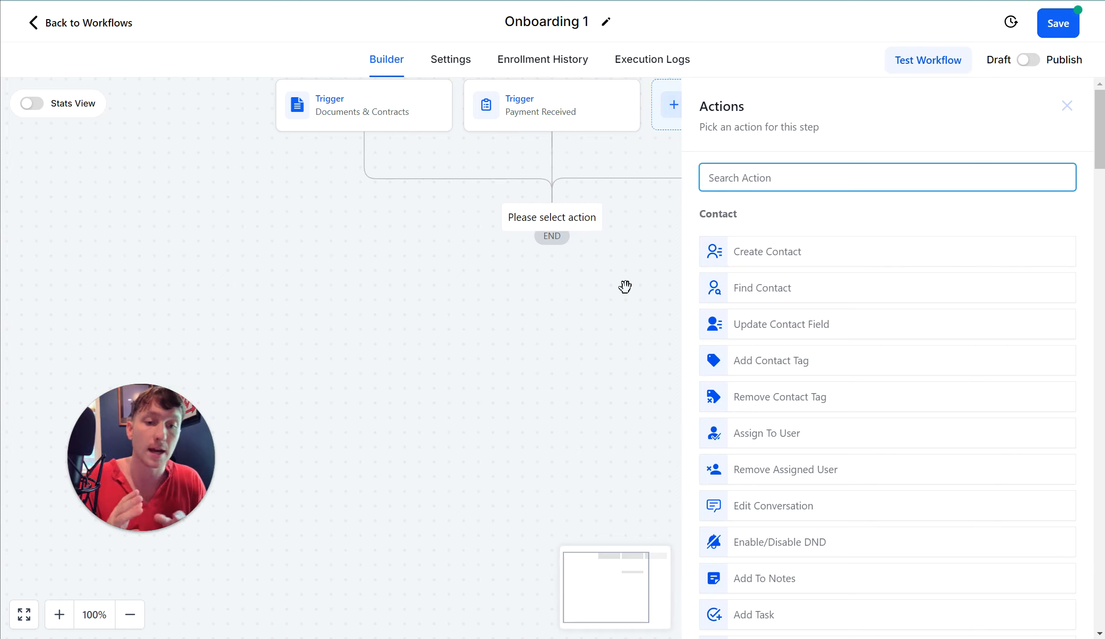
pyautogui.click(839, 328)
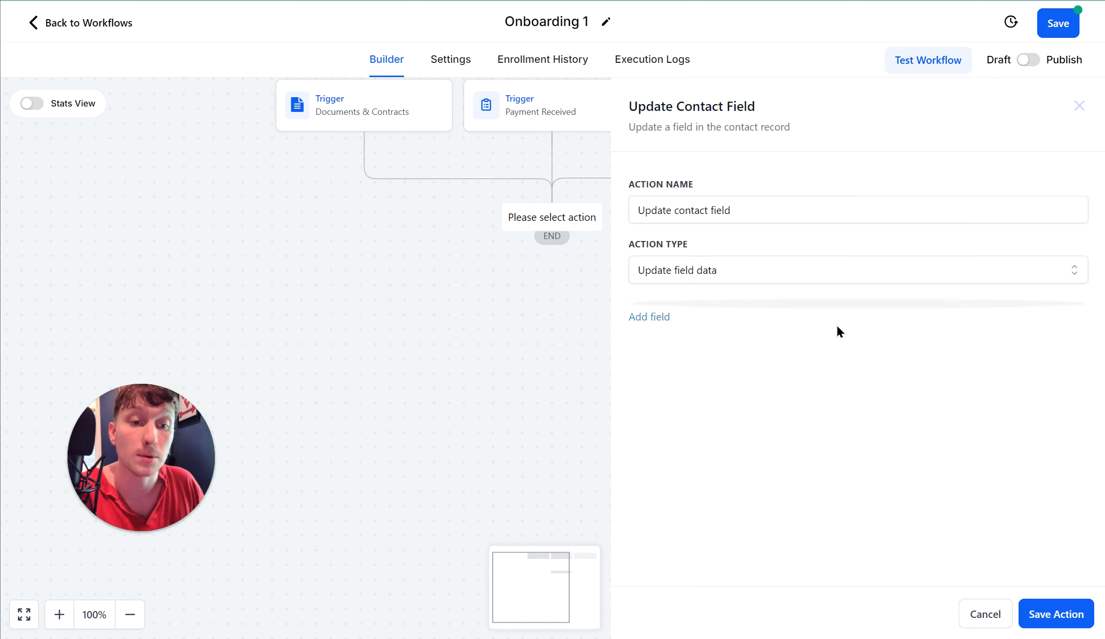
pyautogui.click(699, 270)
pyautogui.click(703, 306)
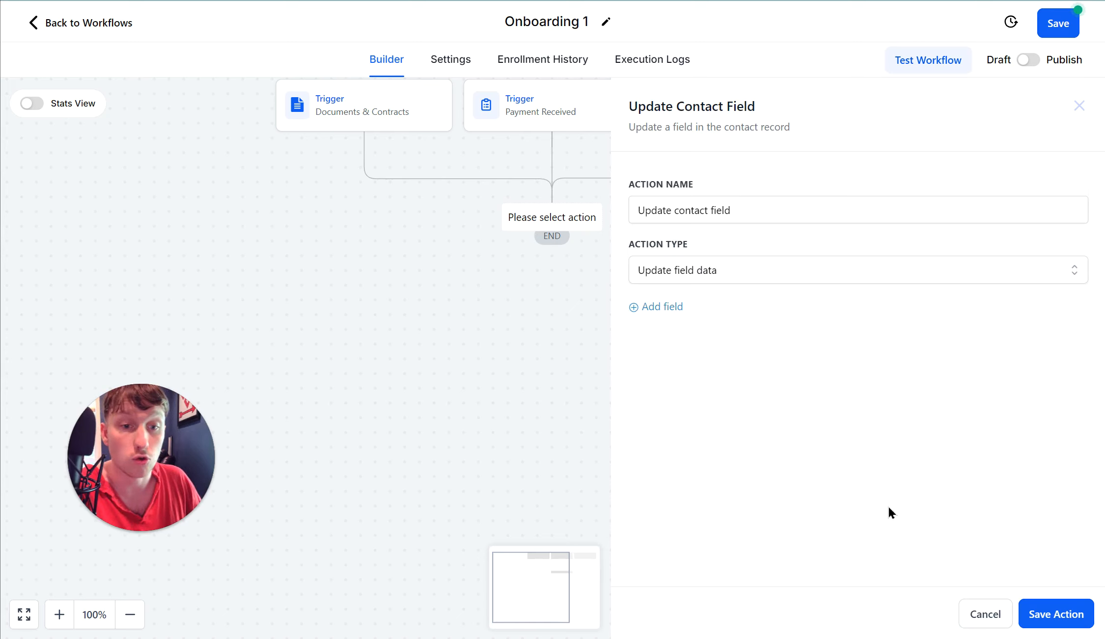
pyautogui.click(1069, 623)
pyautogui.click(744, 245)
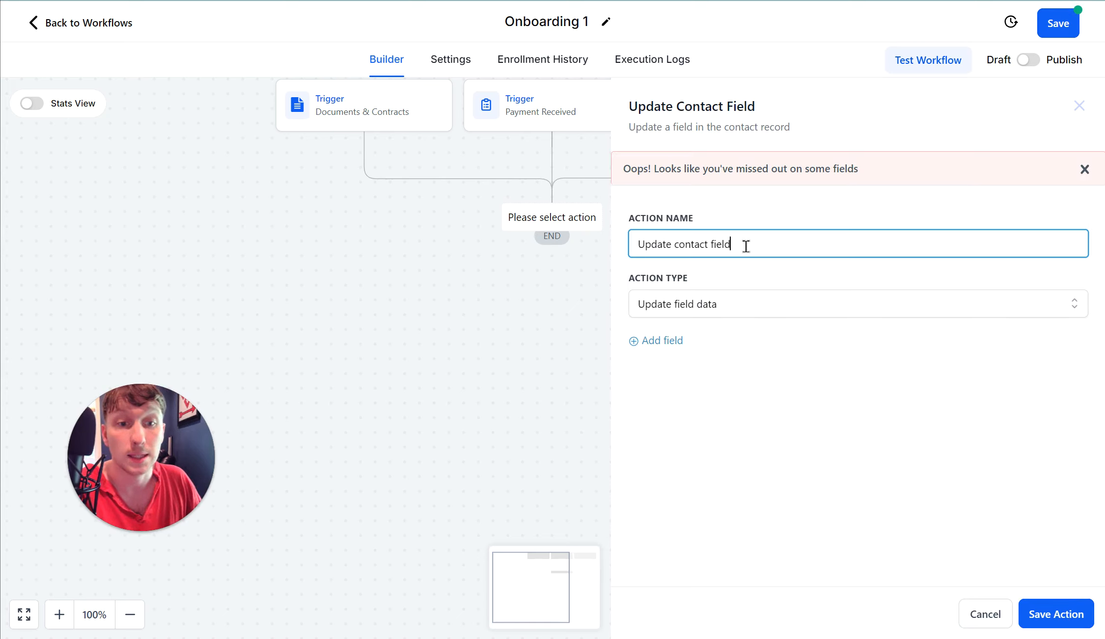
# Step: Add the Business Name field to the Update Contact Field action, try to save it without a value, and dismiss the error
pyautogui.click(667, 338)
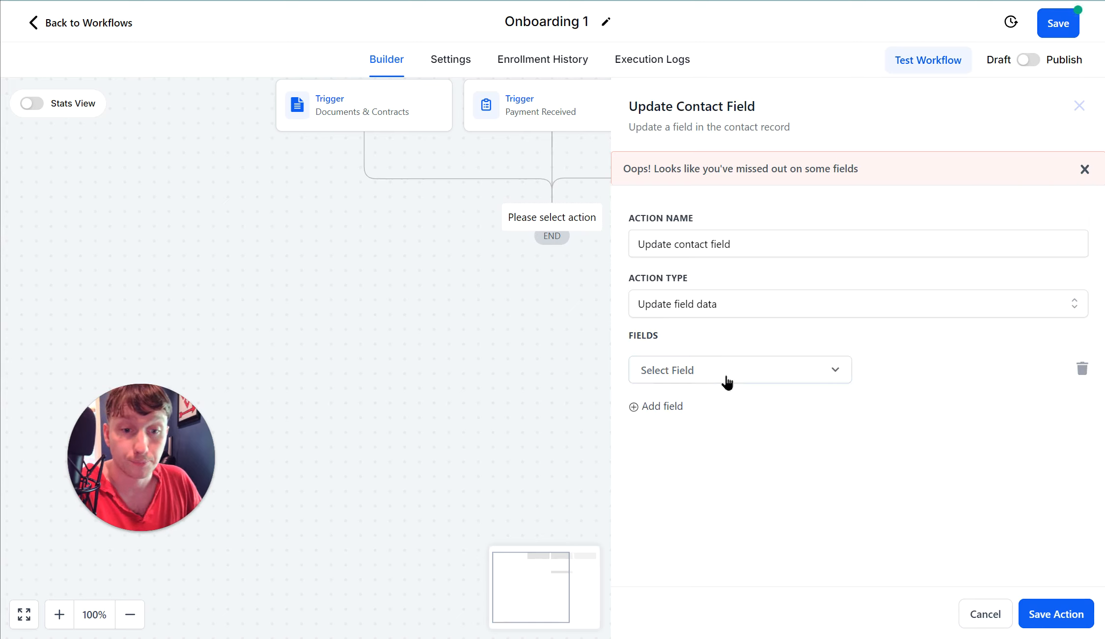
pyautogui.click(729, 380)
pyautogui.click(730, 472)
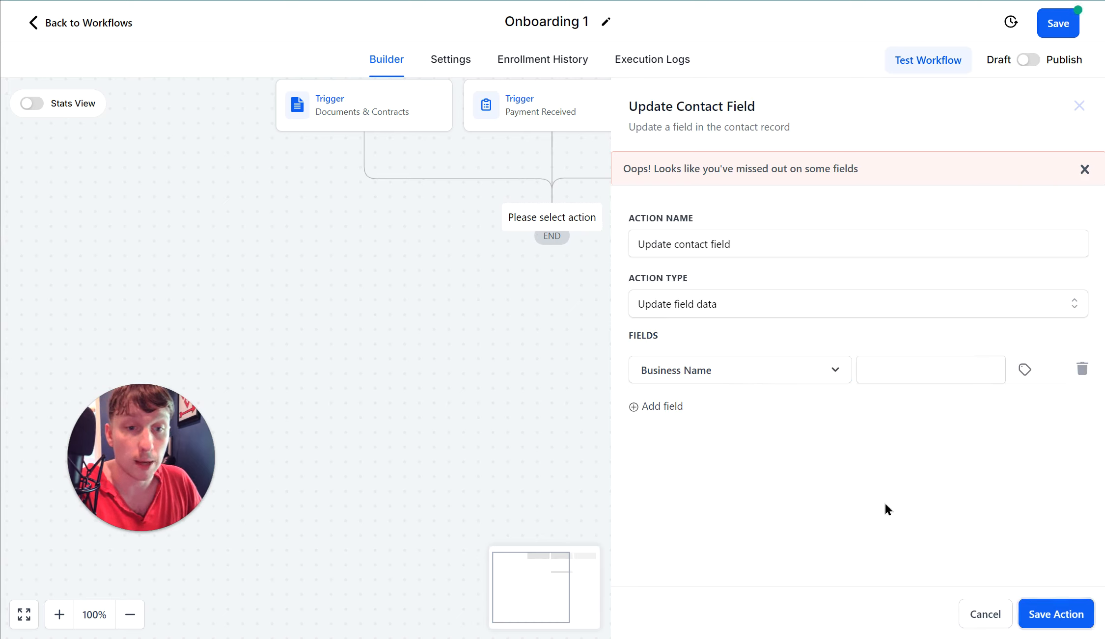
pyautogui.click(1055, 615)
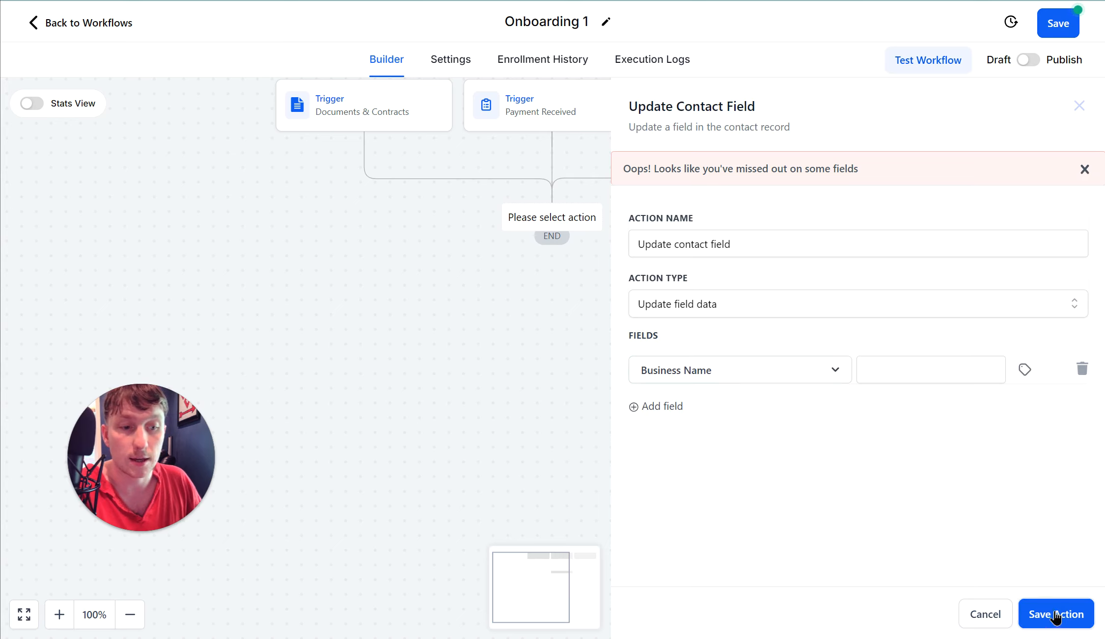
pyautogui.click(749, 244)
pyautogui.click(1084, 169)
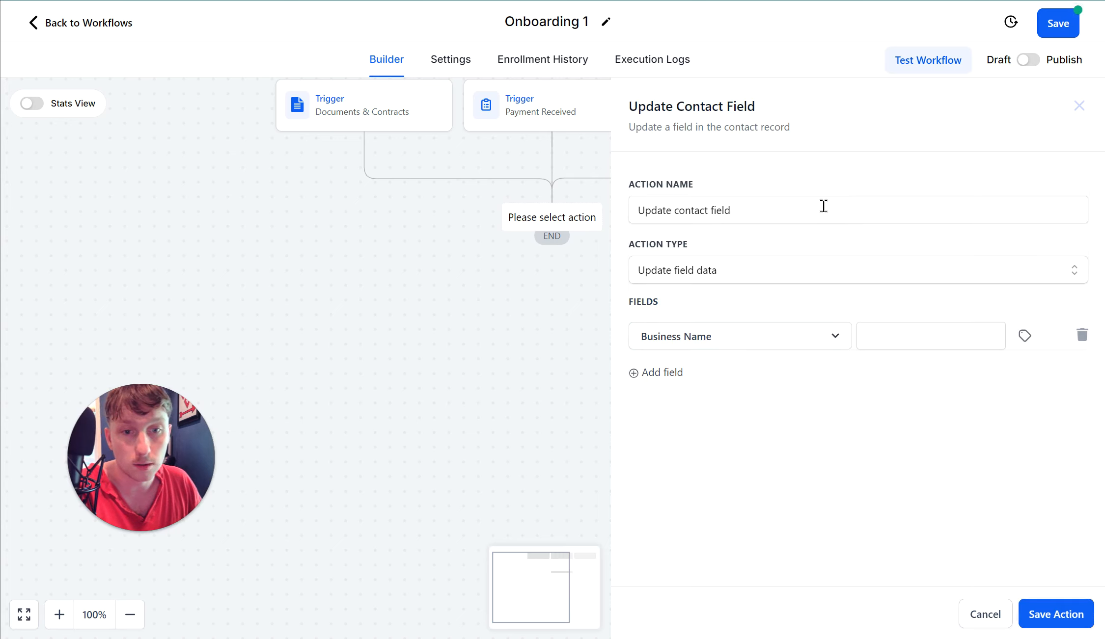
pyautogui.click(1056, 617)
pyautogui.click(747, 236)
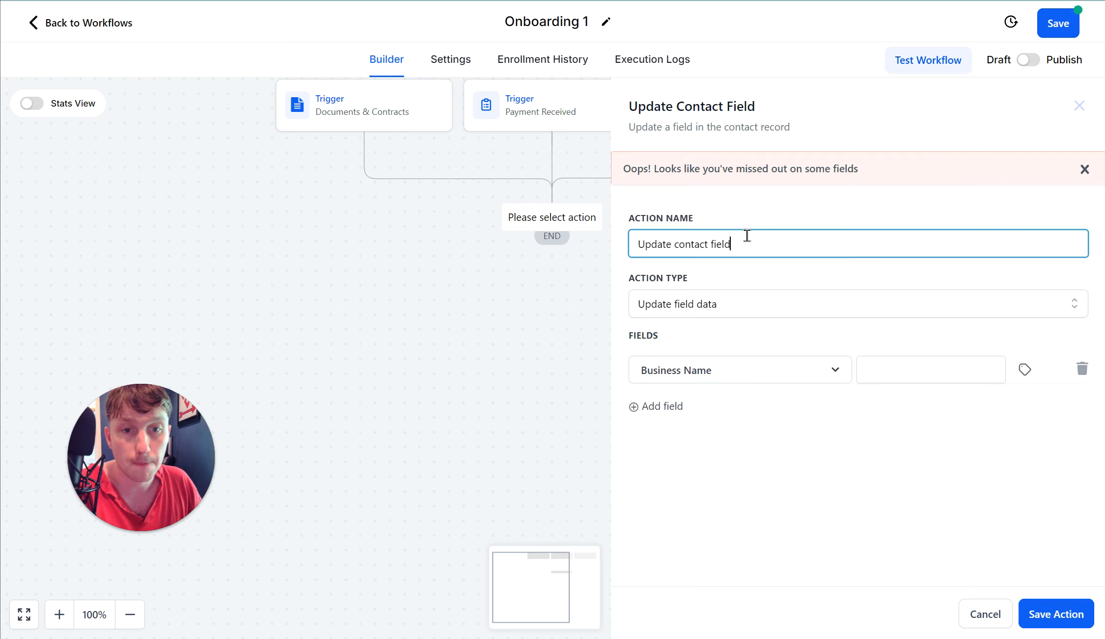
pyautogui.doubleClick(747, 237)
pyautogui.click(739, 304)
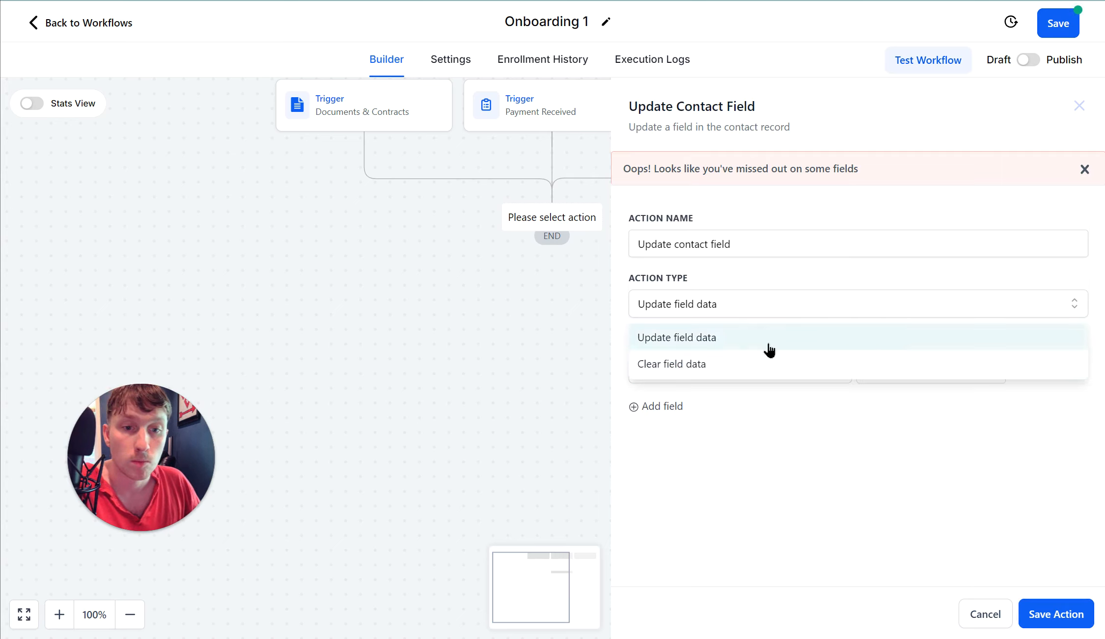
pyautogui.click(757, 366)
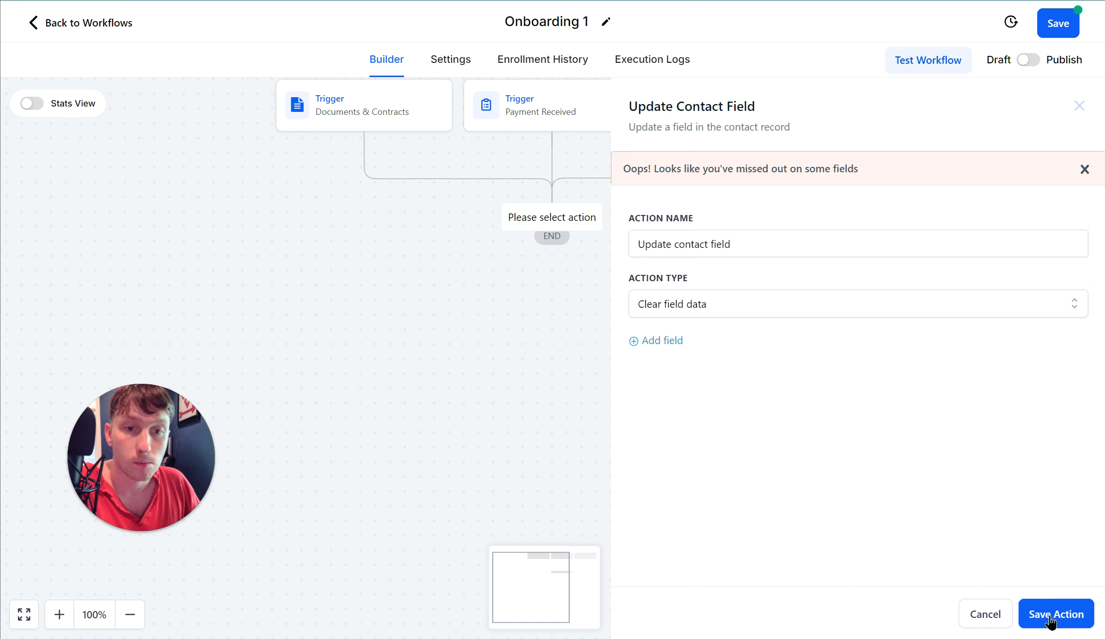
pyautogui.click(1078, 104)
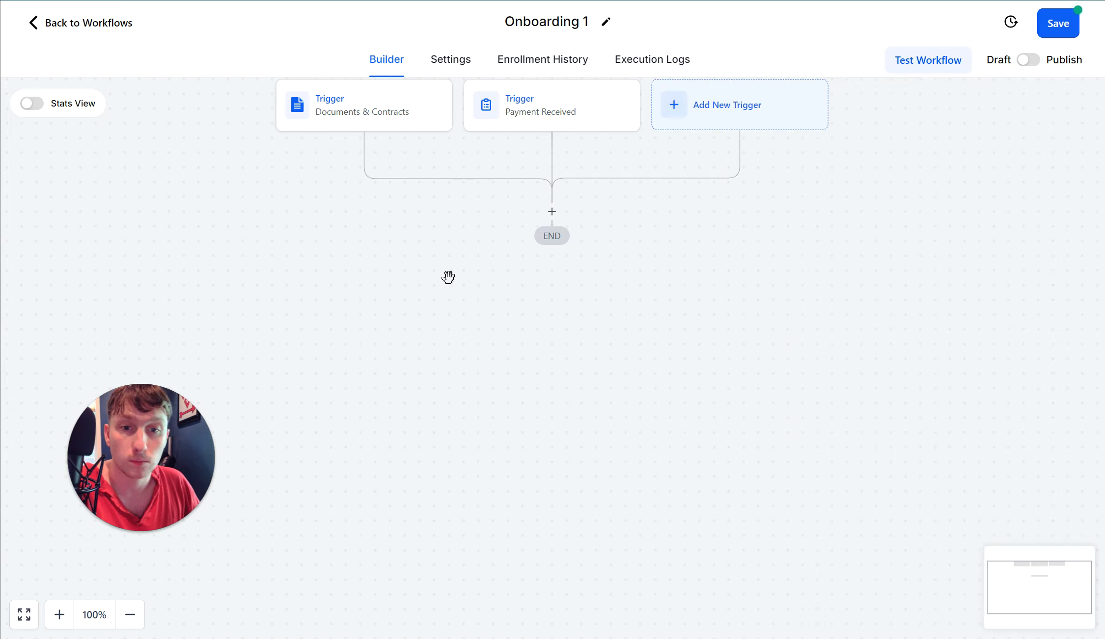
# Step: Add an Add Contact Tag action below the triggers with the tag [saas] activate onboarding, and save it
pyautogui.click(552, 215)
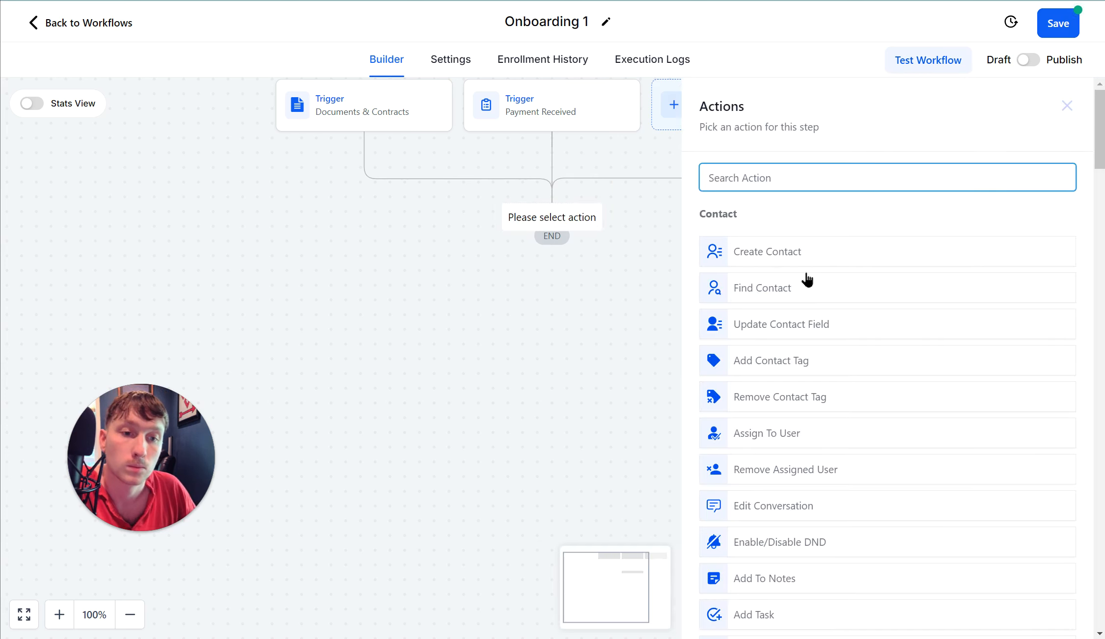
pyautogui.scroll(-4, 813, 295)
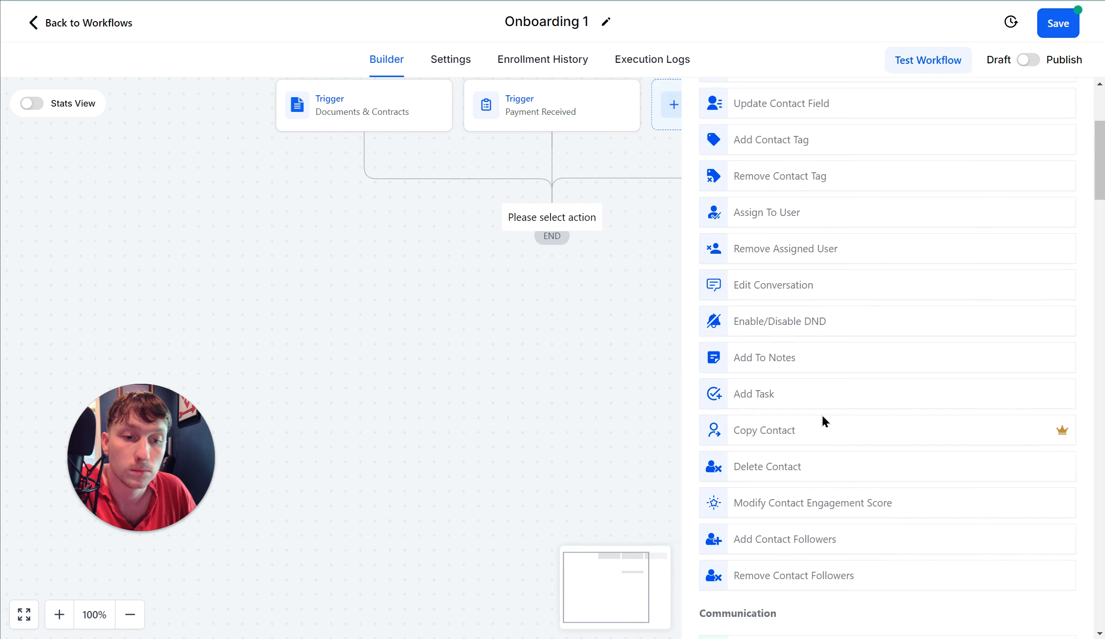
pyautogui.scroll(5, 821, 422)
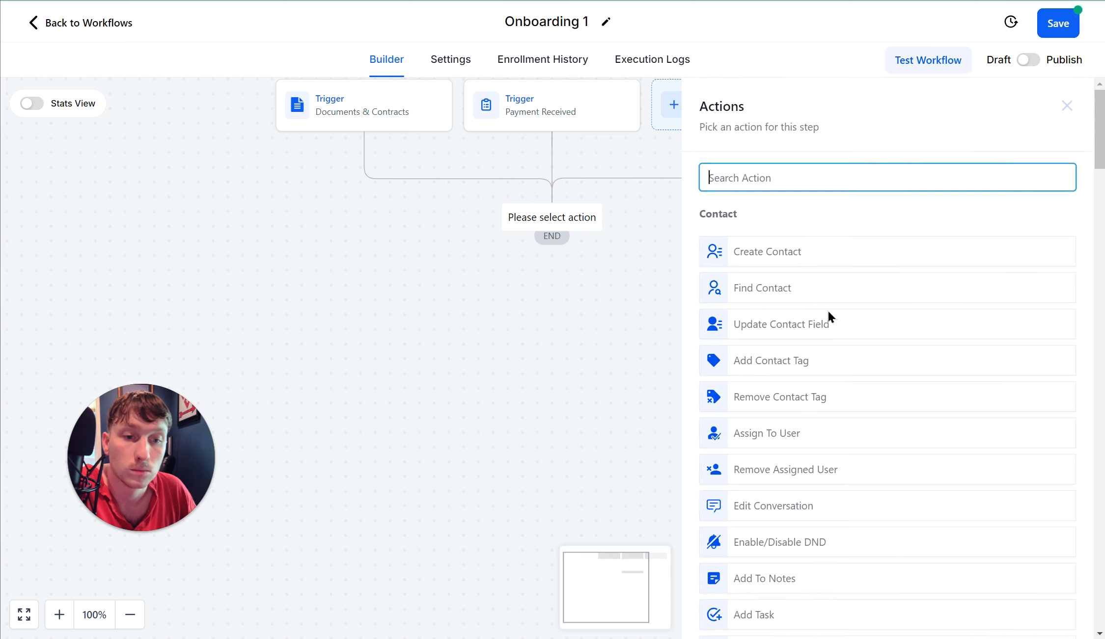
pyautogui.click(830, 362)
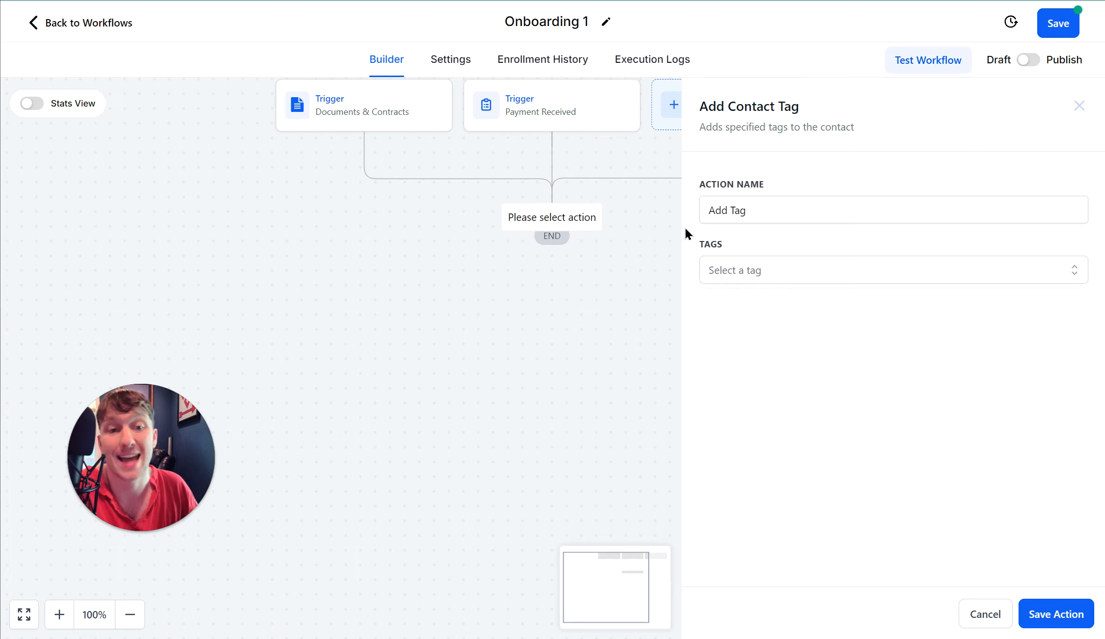
pyautogui.click(747, 212)
pyautogui.moveTo(767, 207); pyautogui.dragTo(705, 208)
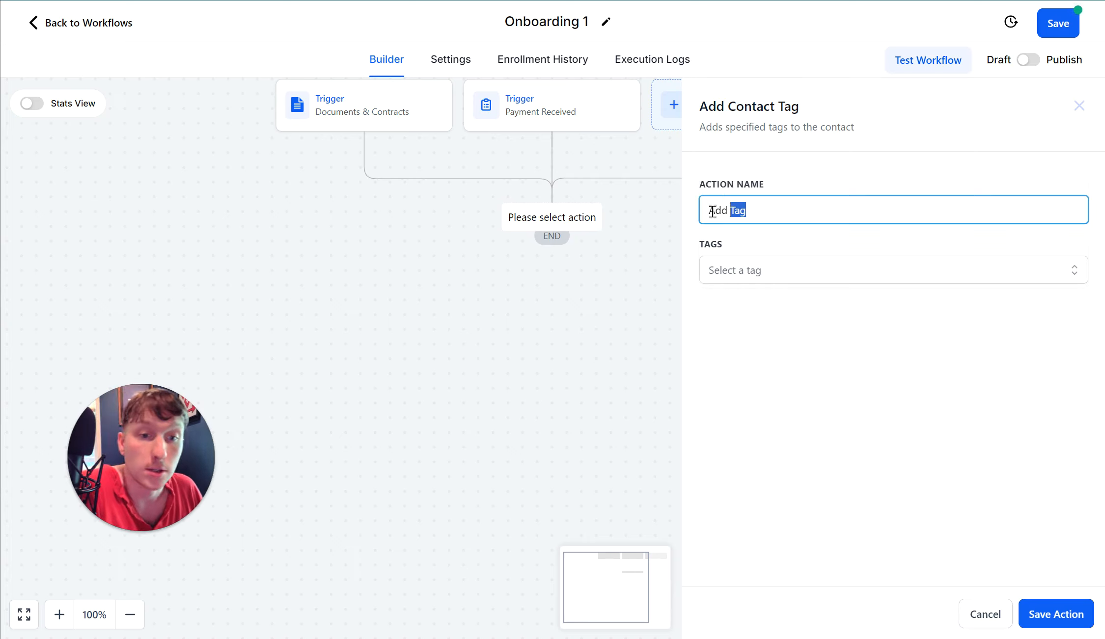
pyautogui.click(794, 275)
pyautogui.click(796, 365)
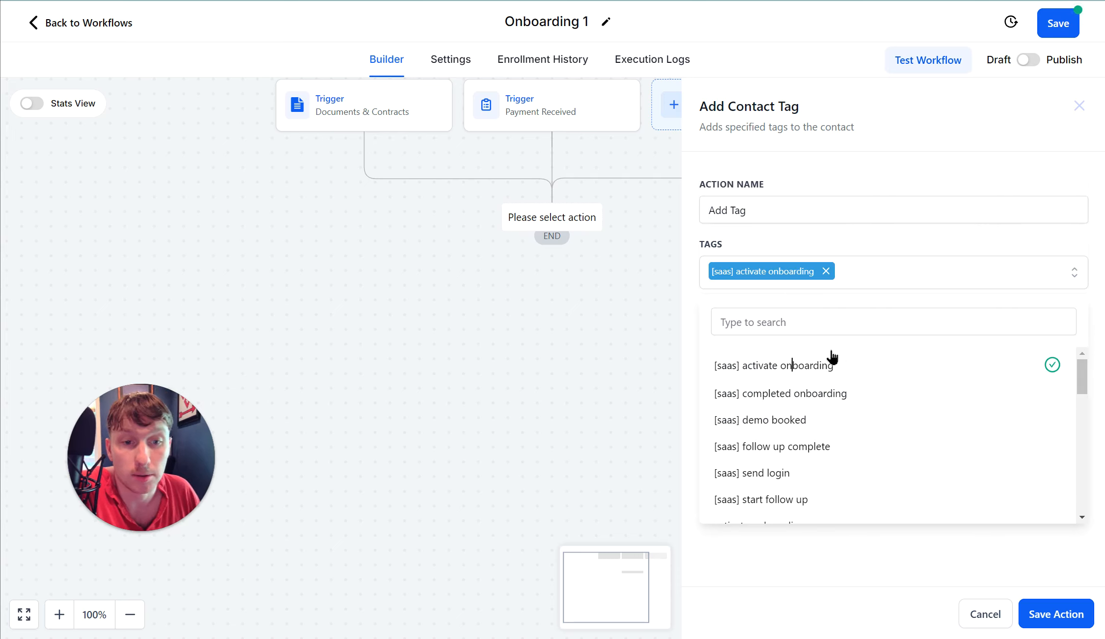
pyautogui.click(1057, 618)
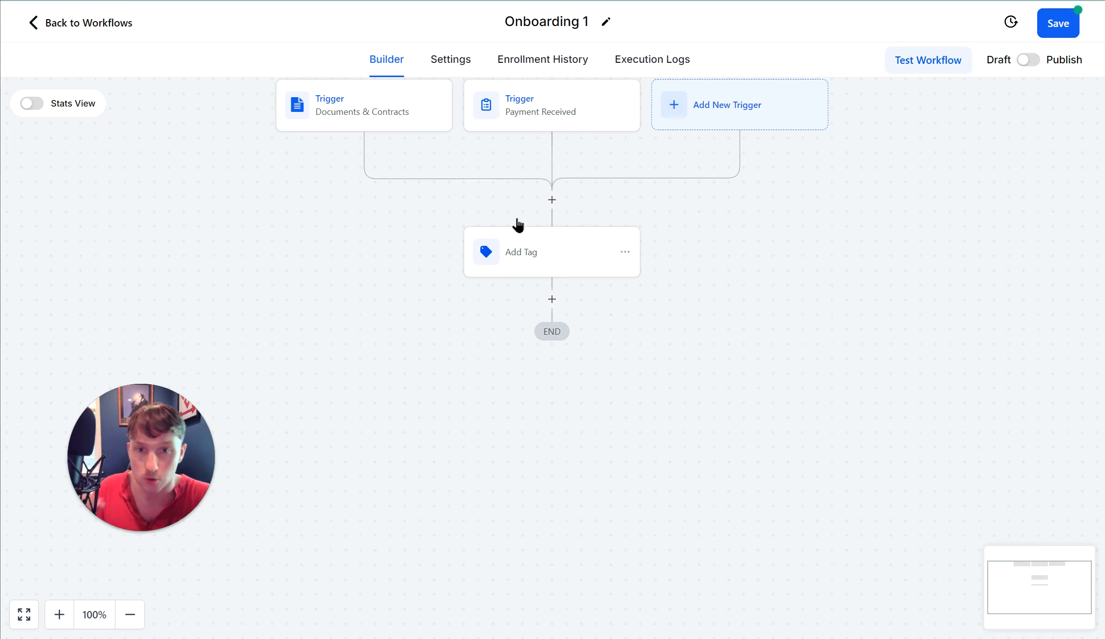
# Step: Add a Send Email action after Add Tag with the placeholder subject ",jhb", and save it
pyautogui.click(551, 301)
pyautogui.scroll(-12, 844, 514)
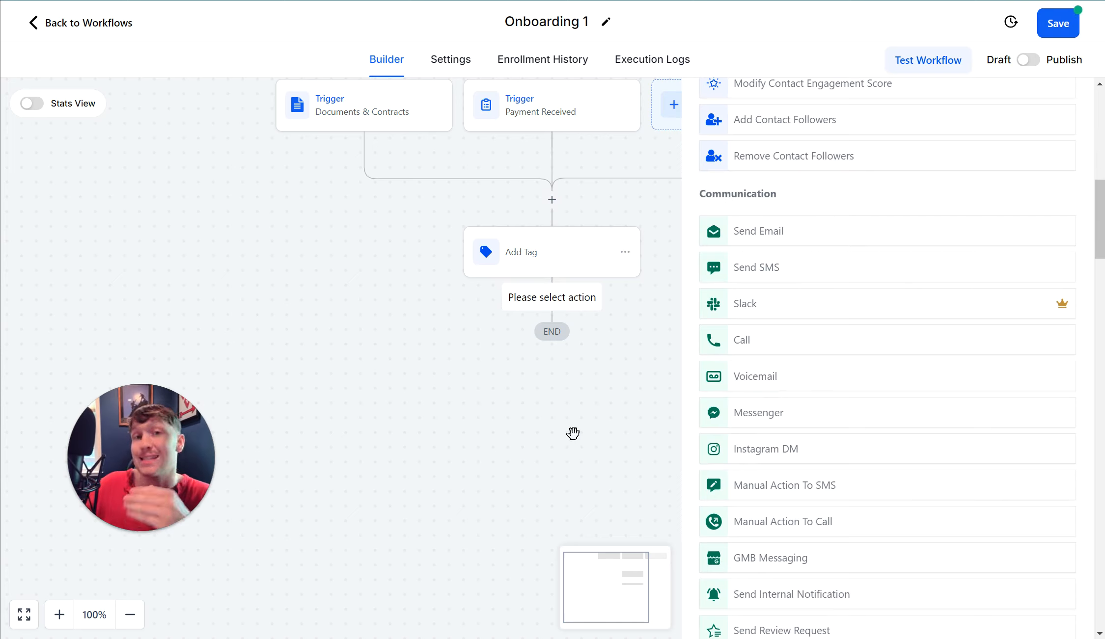
pyautogui.click(781, 236)
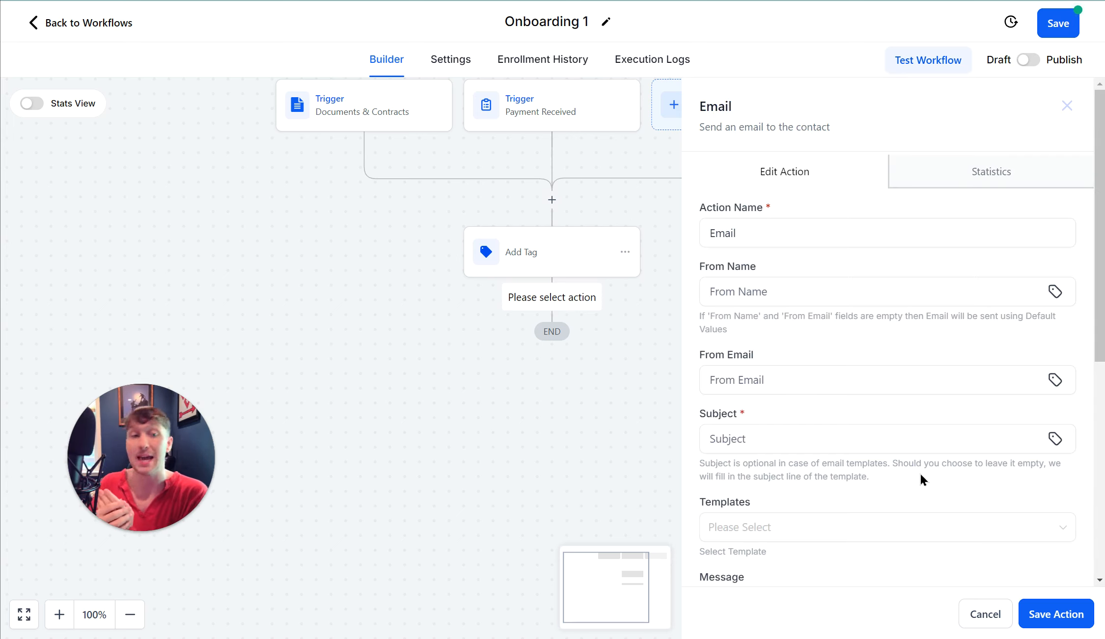
pyautogui.click(829, 286)
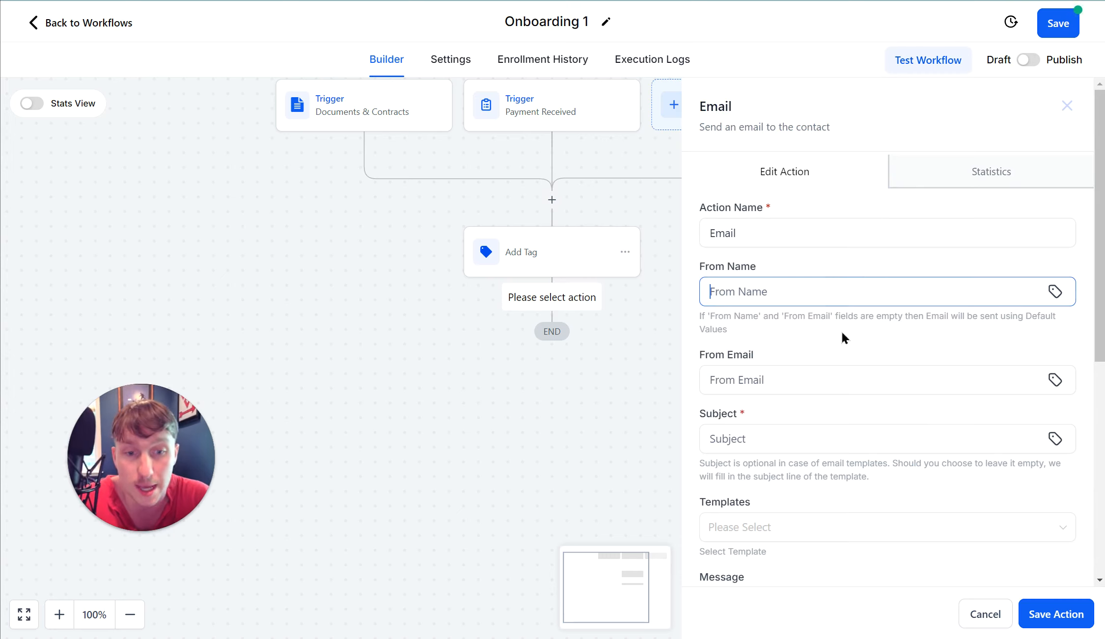
pyautogui.click(832, 437)
pyautogui.write(',jhb')
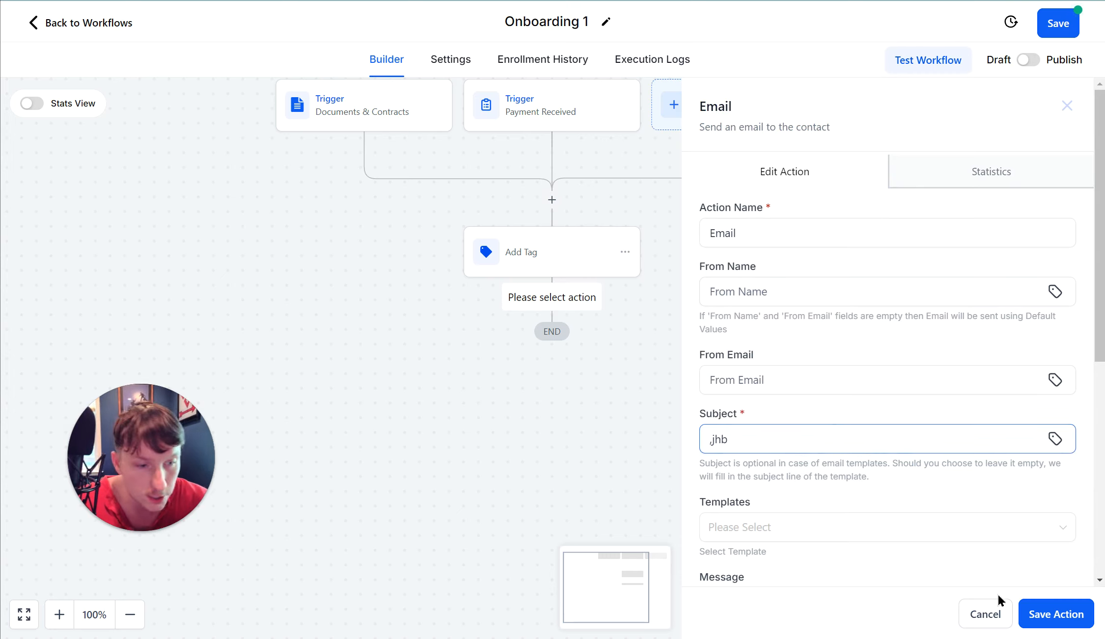
pyautogui.click(1056, 616)
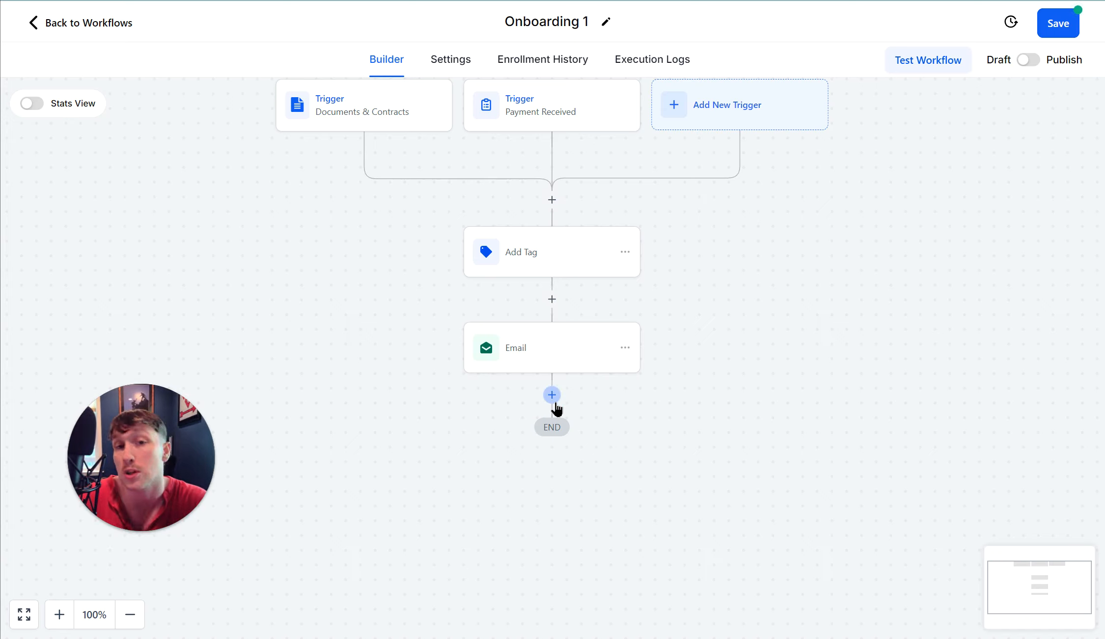
# Step: Add a Send SMS action after the Email action with the message "test", and save it
pyautogui.click(552, 399)
pyautogui.scroll(-6, 831, 454)
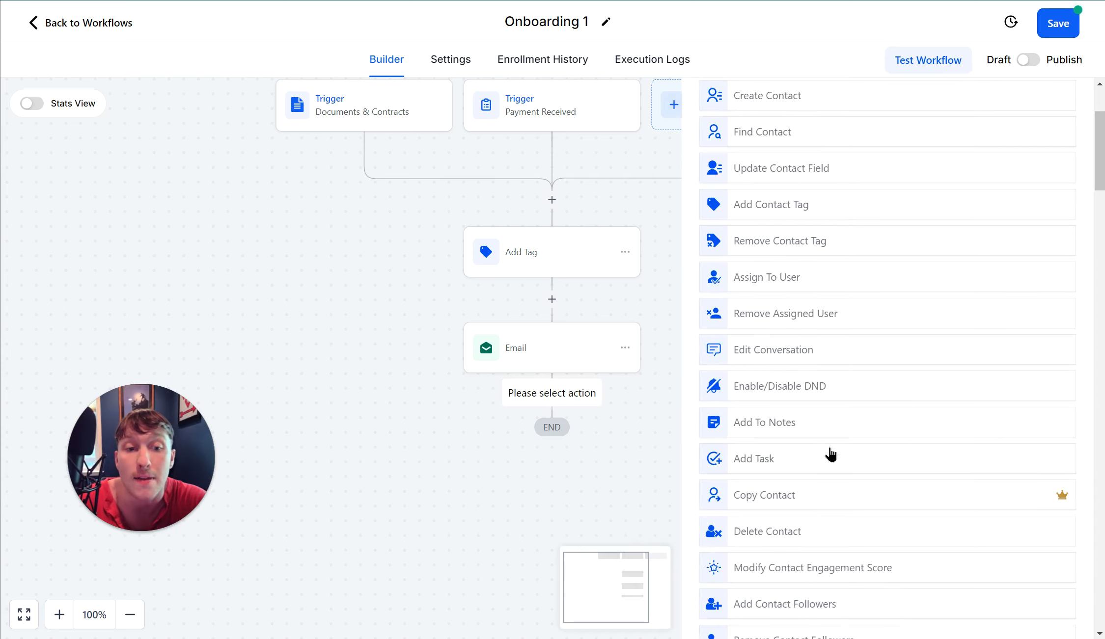
pyautogui.scroll(-4, 830, 452)
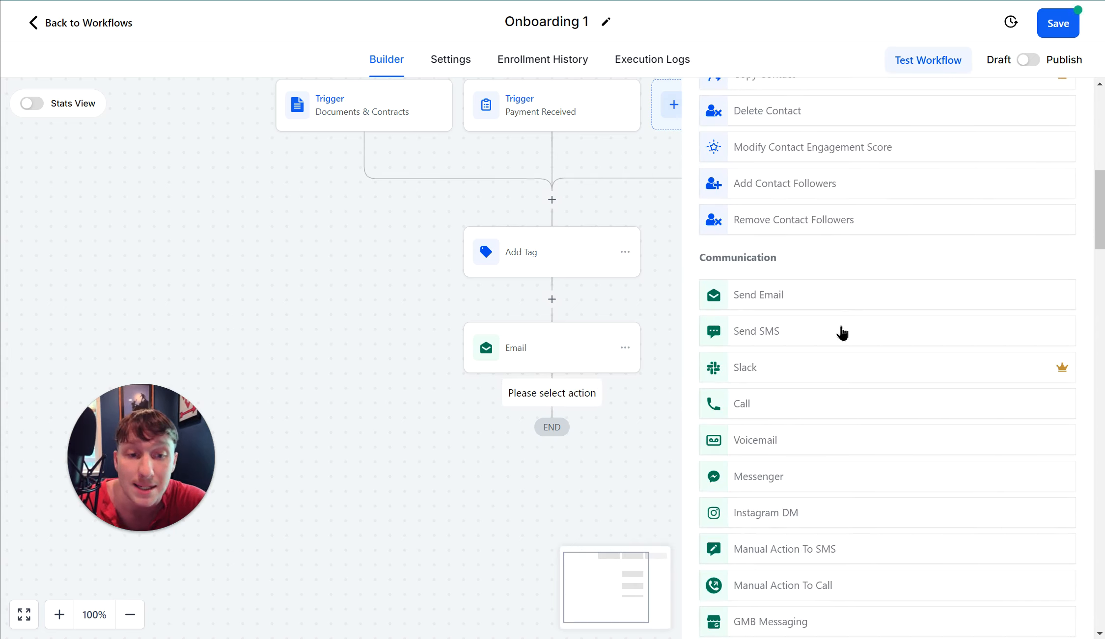
pyautogui.click(840, 331)
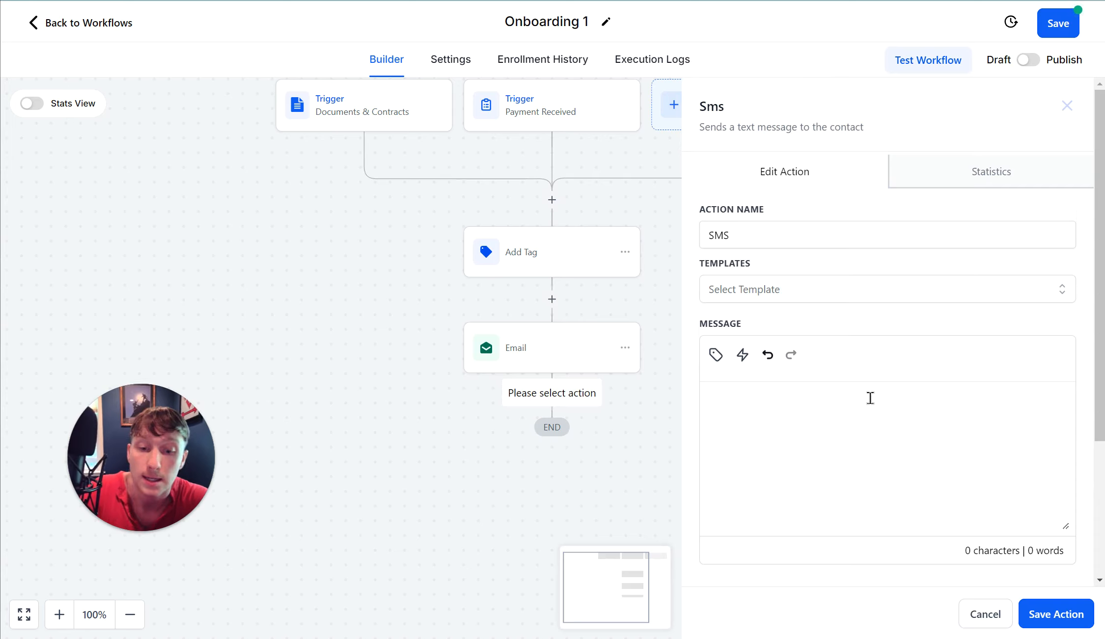
pyautogui.write('test')
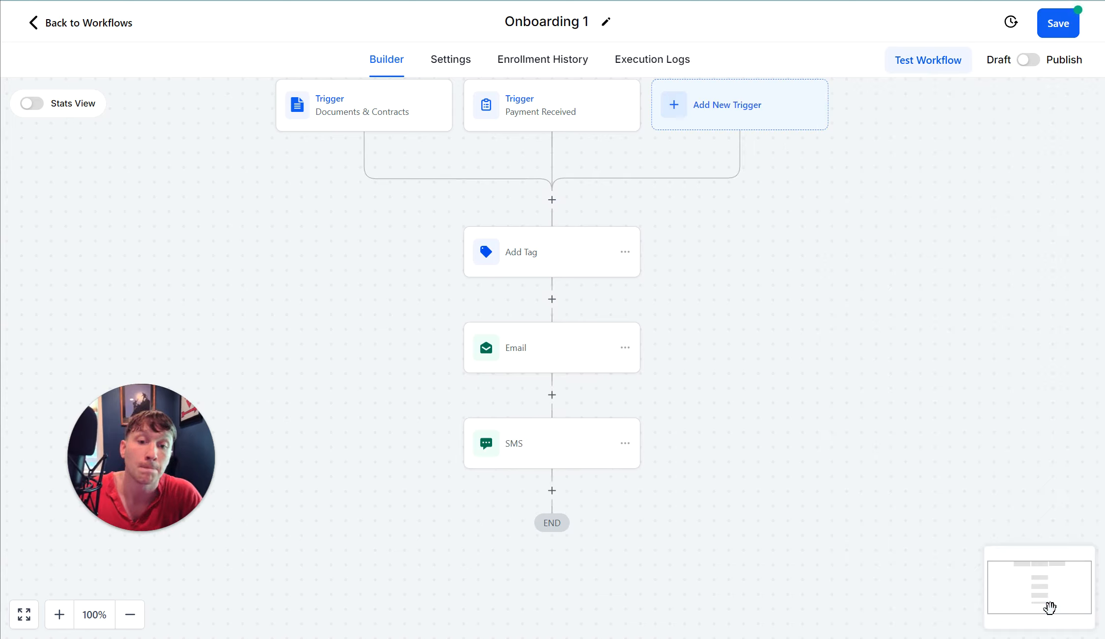
pyautogui.click(1053, 614)
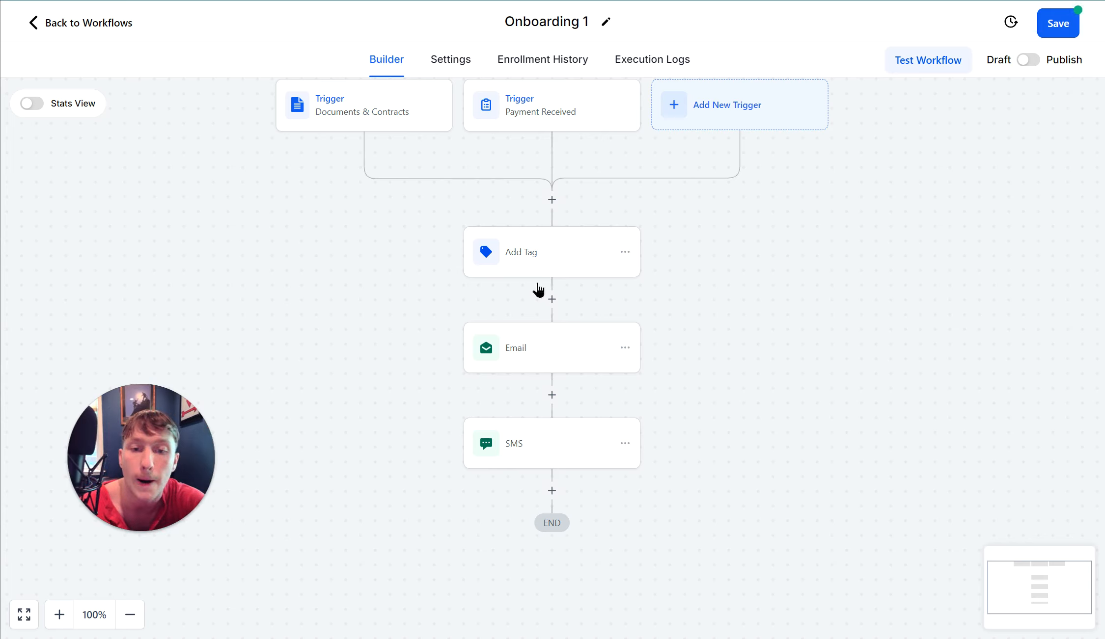
# Step: Look through the actions available after the SMS step, from Contact through Communities, and close the list without adding one
pyautogui.click(552, 490)
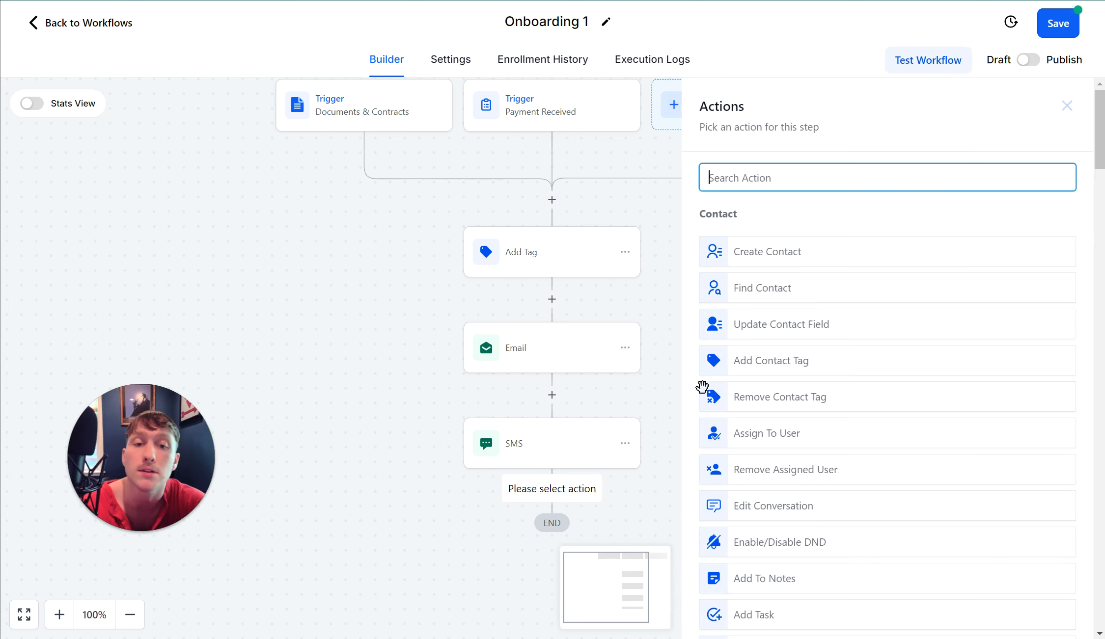
pyautogui.scroll(-2, 824, 364)
pyautogui.scroll(-6, 825, 365)
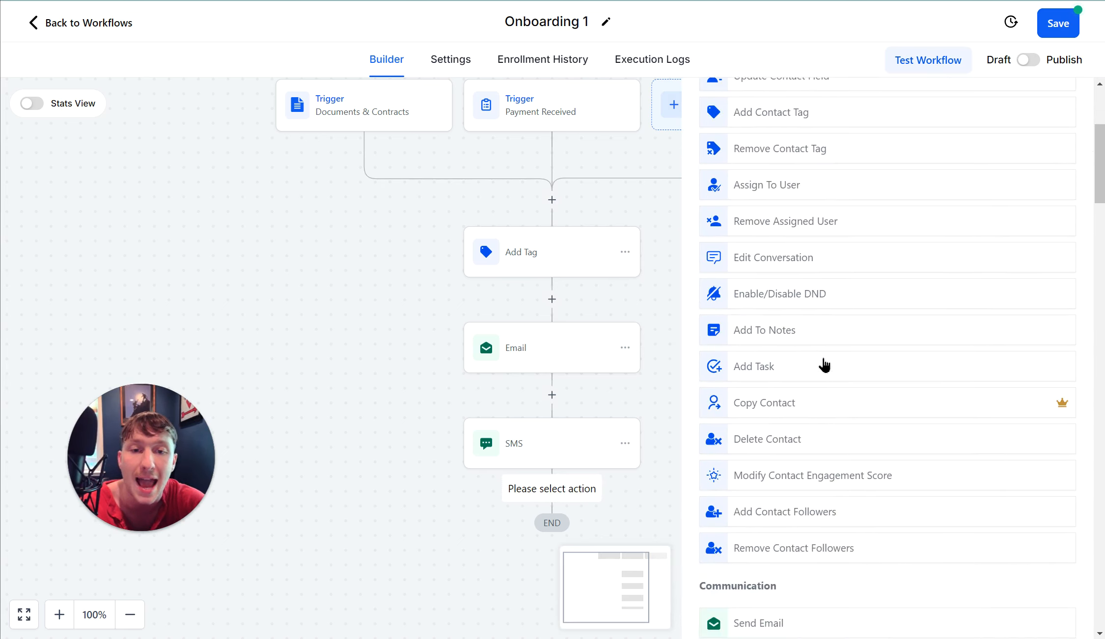
pyautogui.scroll(-1, 785, 387)
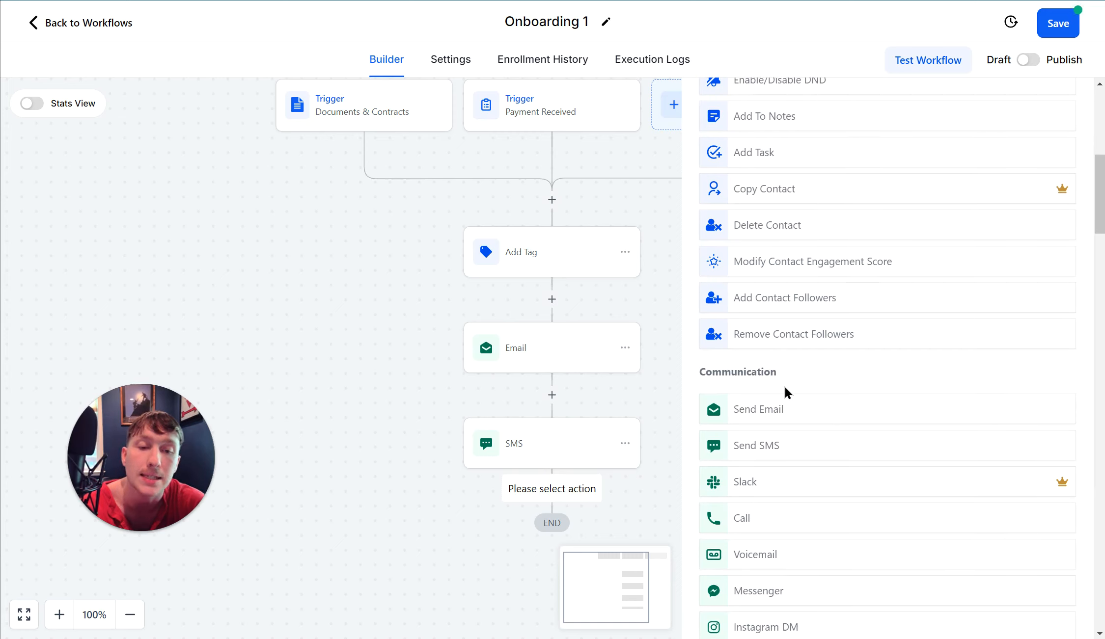
pyautogui.scroll(-1, 785, 387)
pyautogui.scroll(-11, 785, 388)
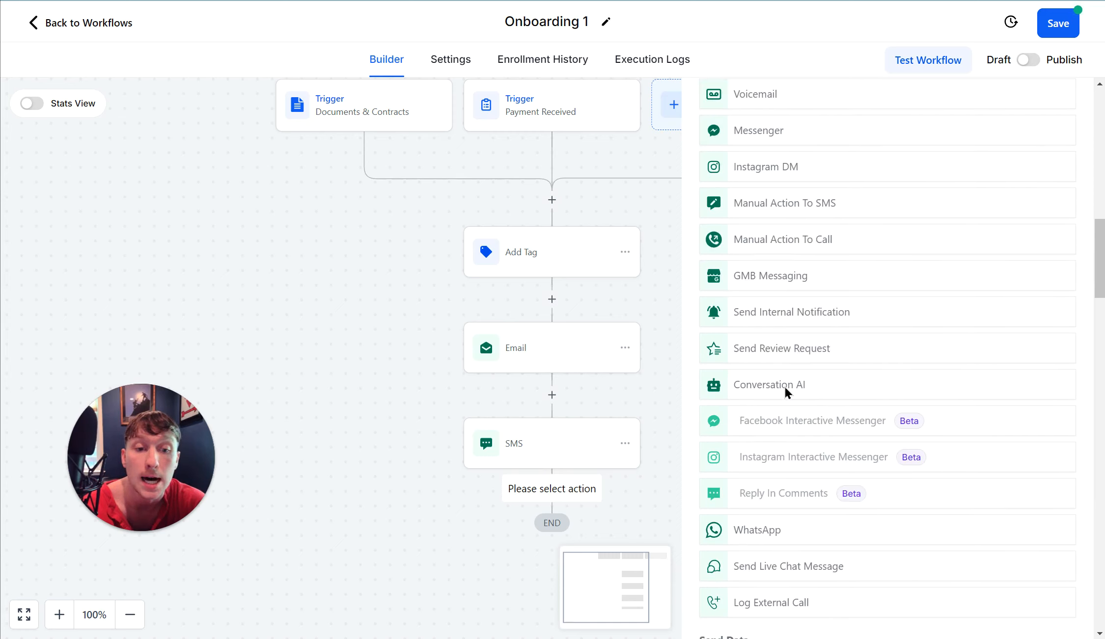
pyautogui.scroll(-6, 784, 386)
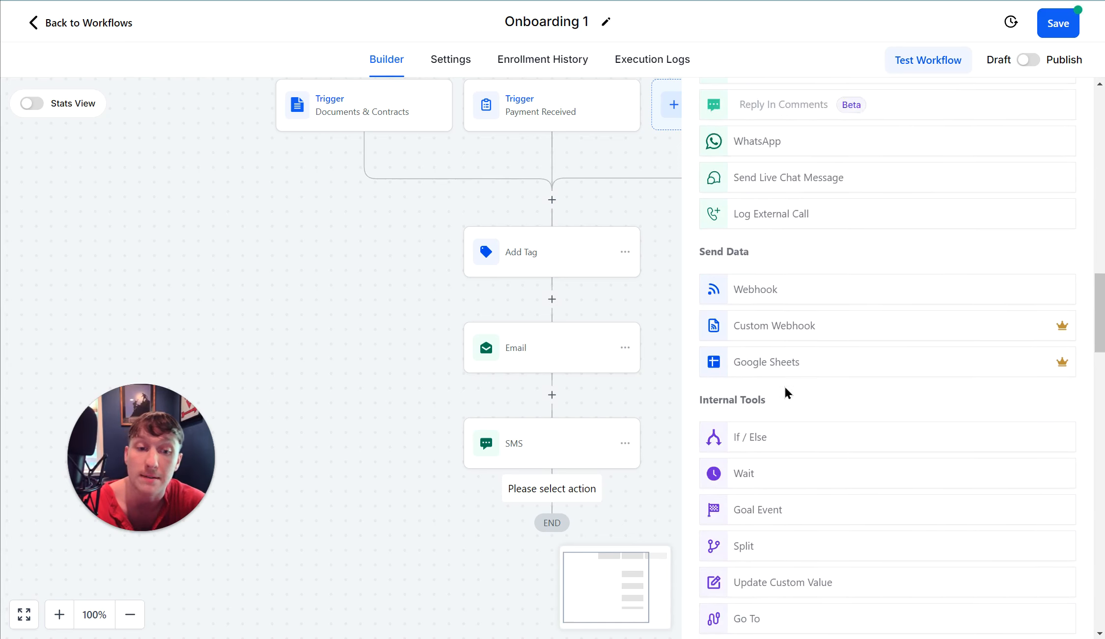
pyautogui.scroll(-4, 785, 387)
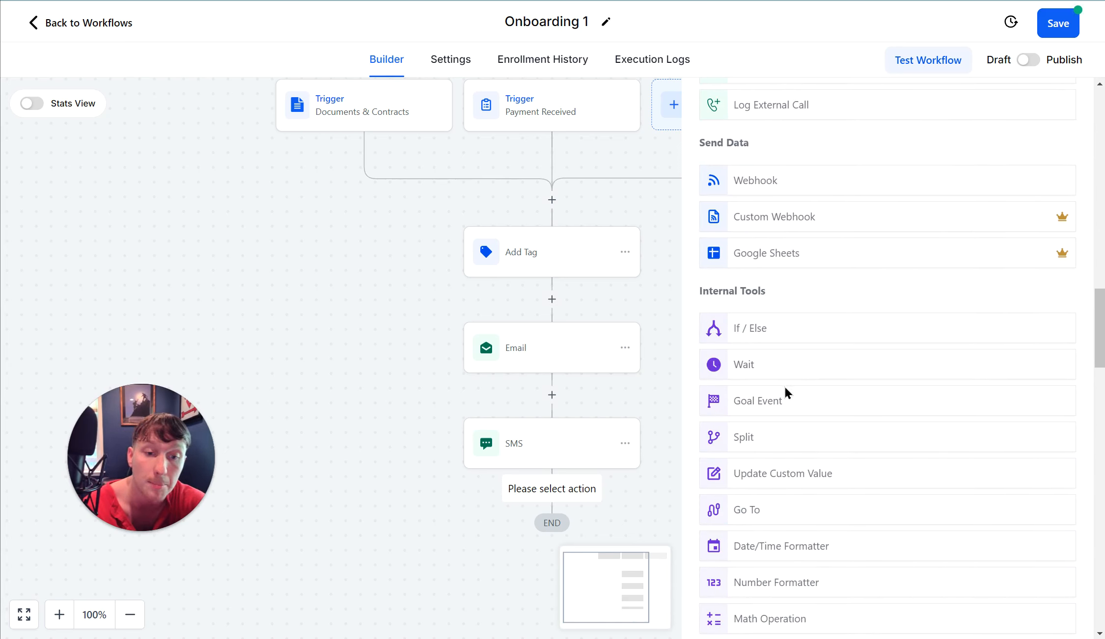
pyautogui.scroll(-2, 784, 388)
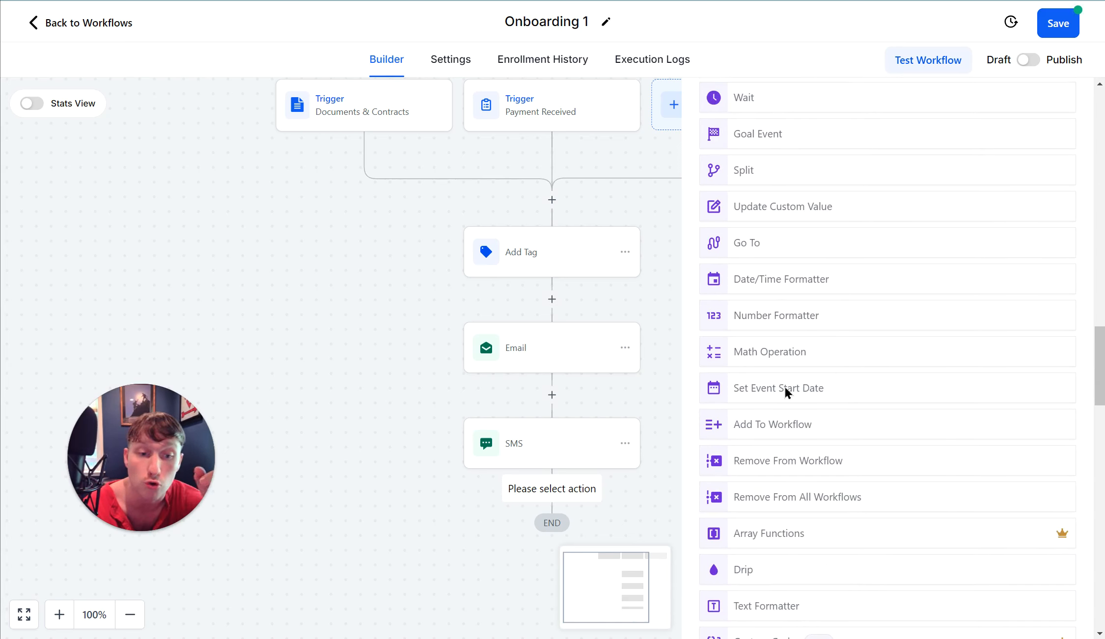
pyautogui.scroll(-2, 784, 388)
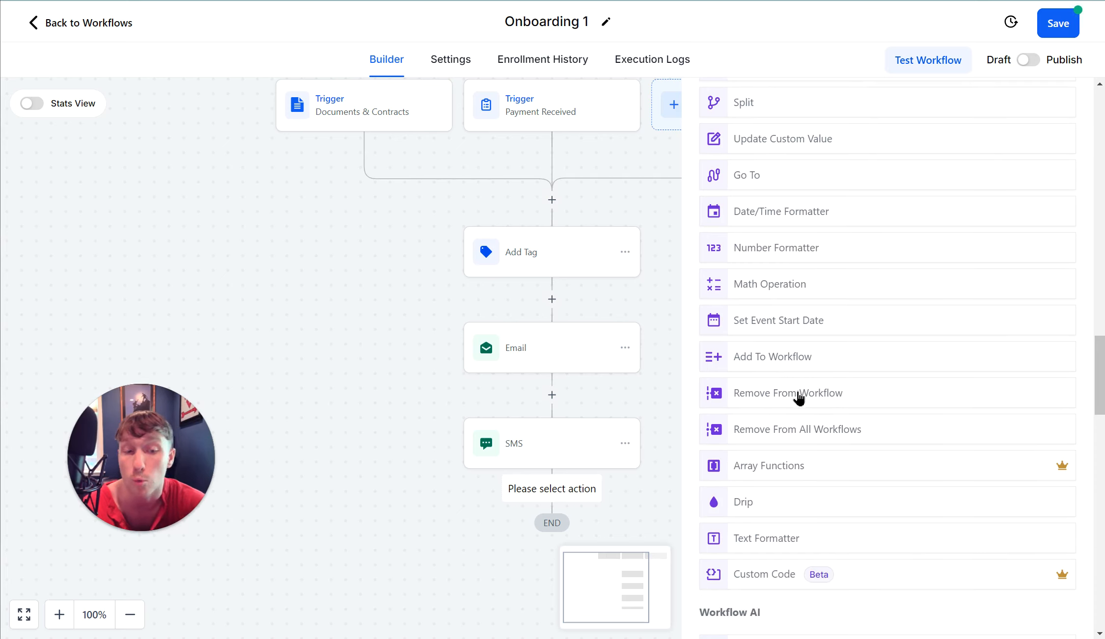
pyautogui.scroll(-3, 555, 396)
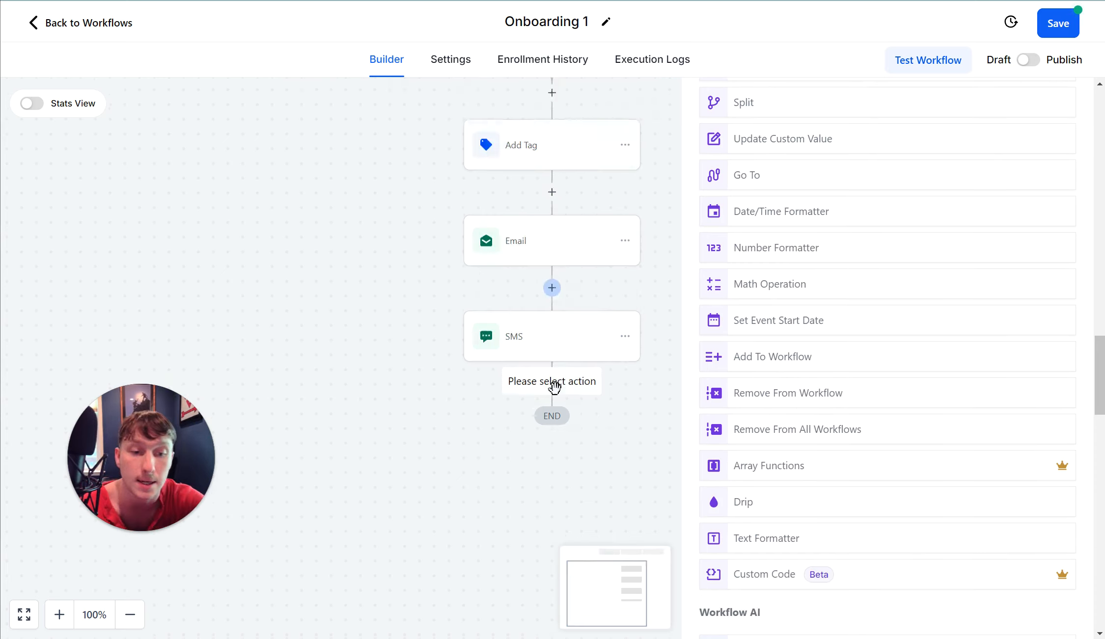
pyautogui.scroll(2, 585, 379)
pyautogui.scroll(-10, 867, 410)
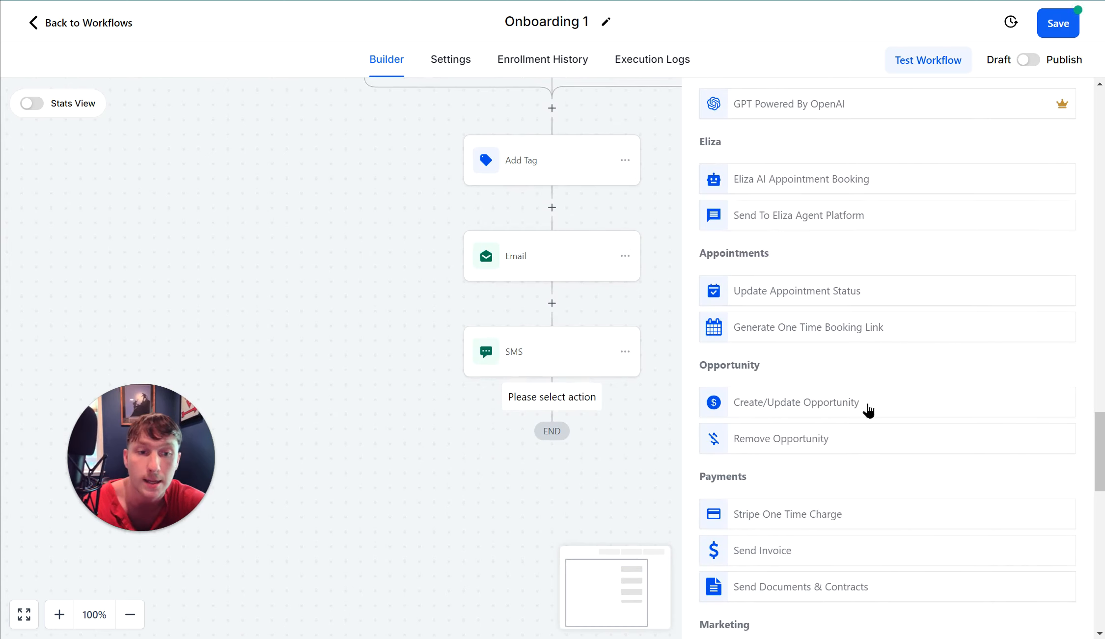
pyautogui.scroll(-10, 867, 410)
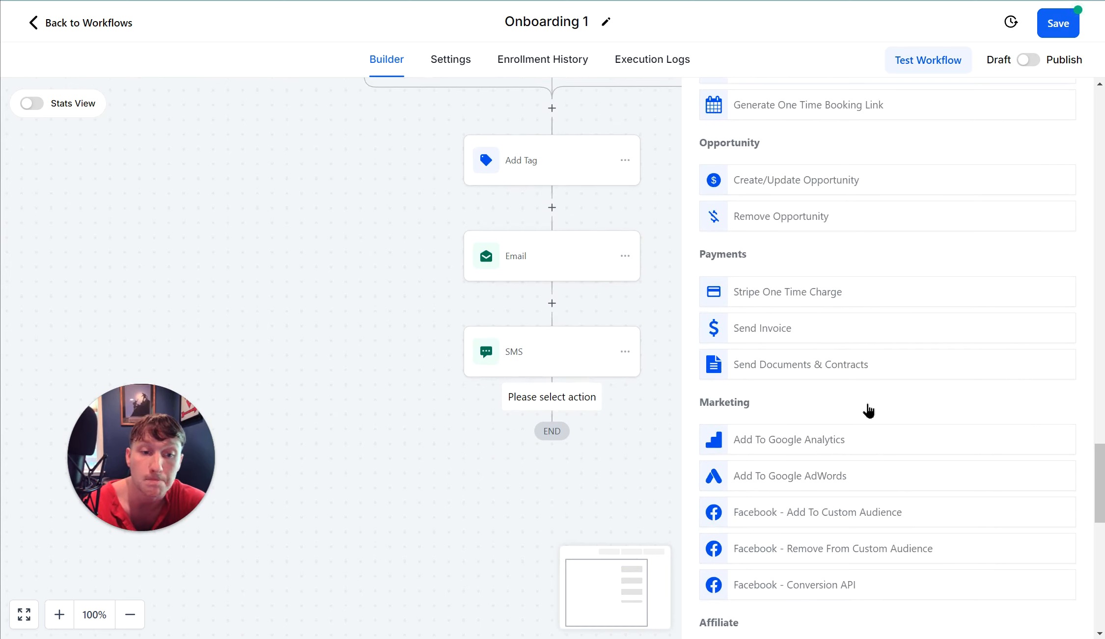
pyautogui.scroll(-8, 868, 410)
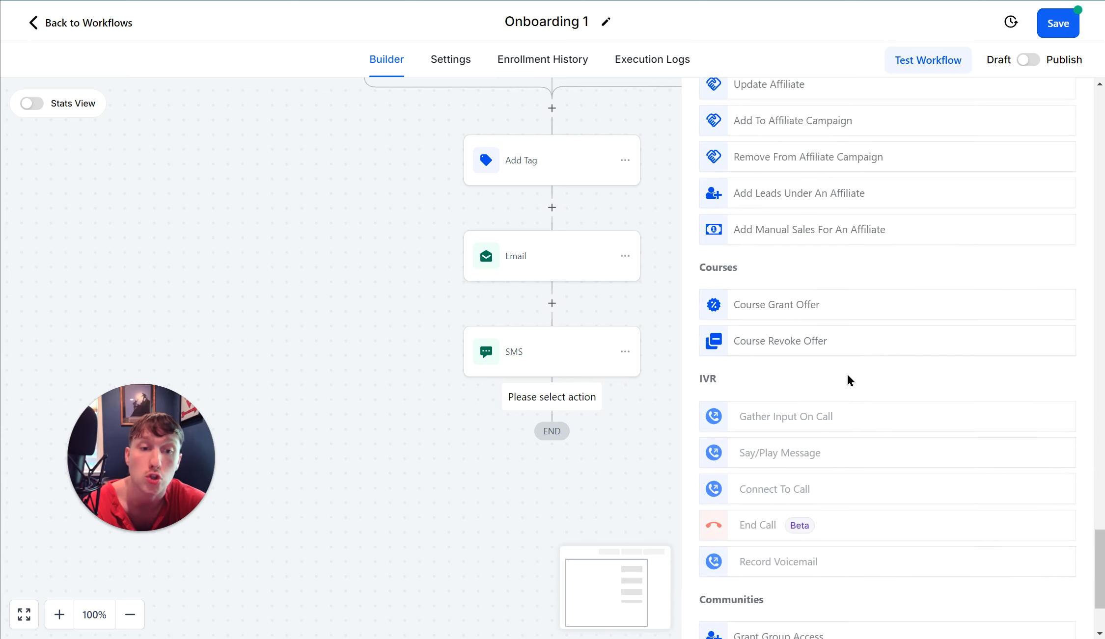
pyautogui.scroll(-8, 847, 380)
pyautogui.scroll(20, 848, 376)
pyautogui.scroll(10, 408, 362)
pyautogui.scroll(-3, 408, 361)
pyautogui.scroll(-4, 408, 362)
pyautogui.click(1067, 105)
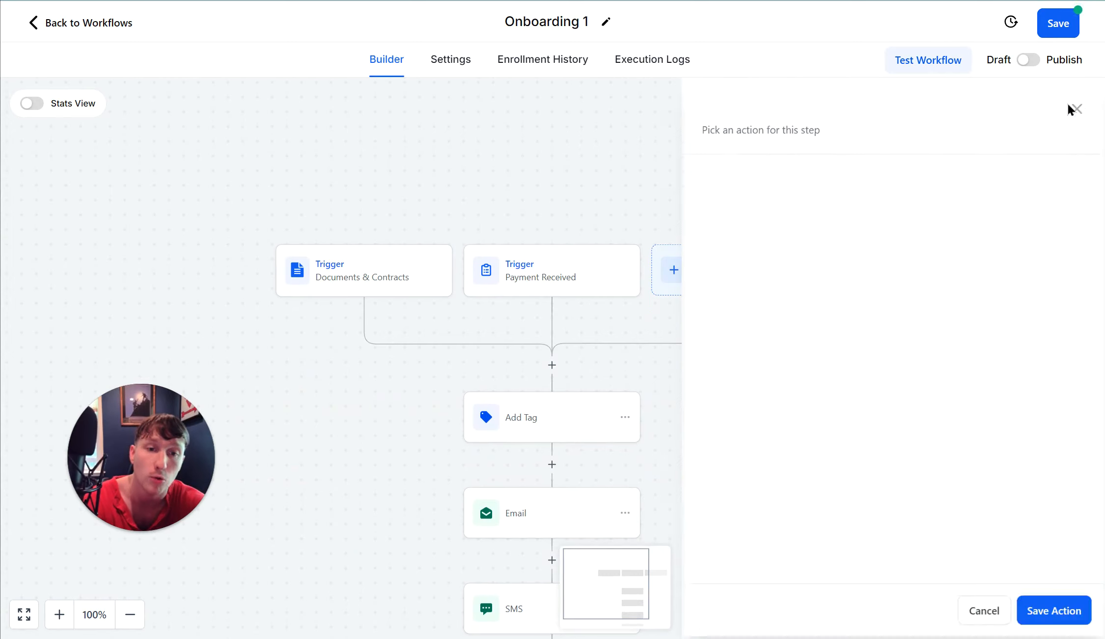
pyautogui.scroll(-3, 828, 460)
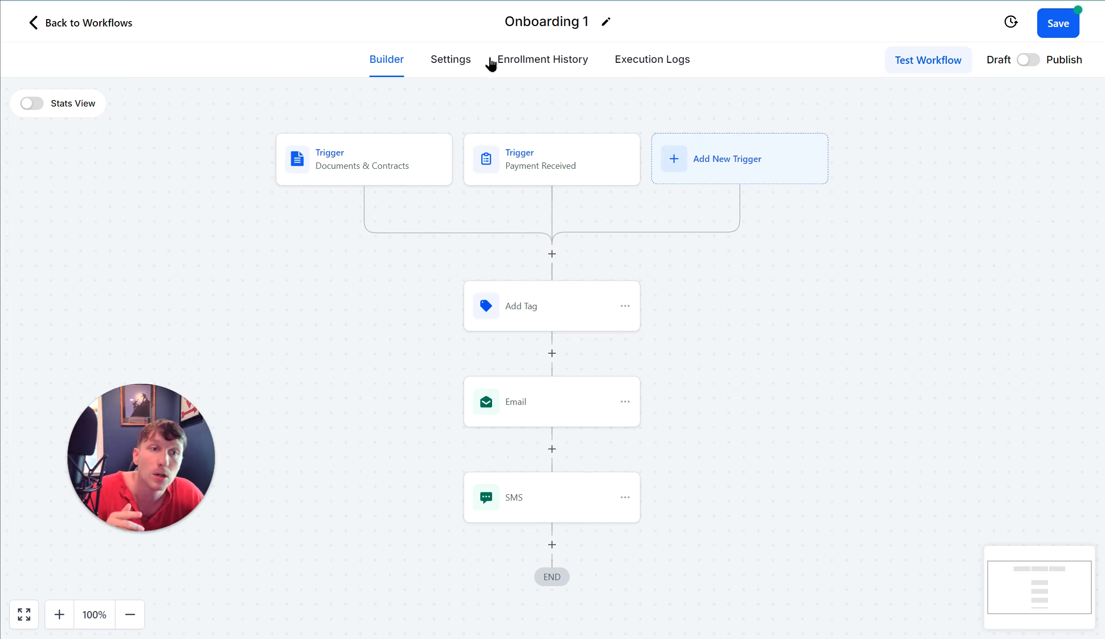
# Step: Leave Onboarding 1 discarding its unsaved changes, and start a new workflow from the recipe selection
pyautogui.click(30, 24)
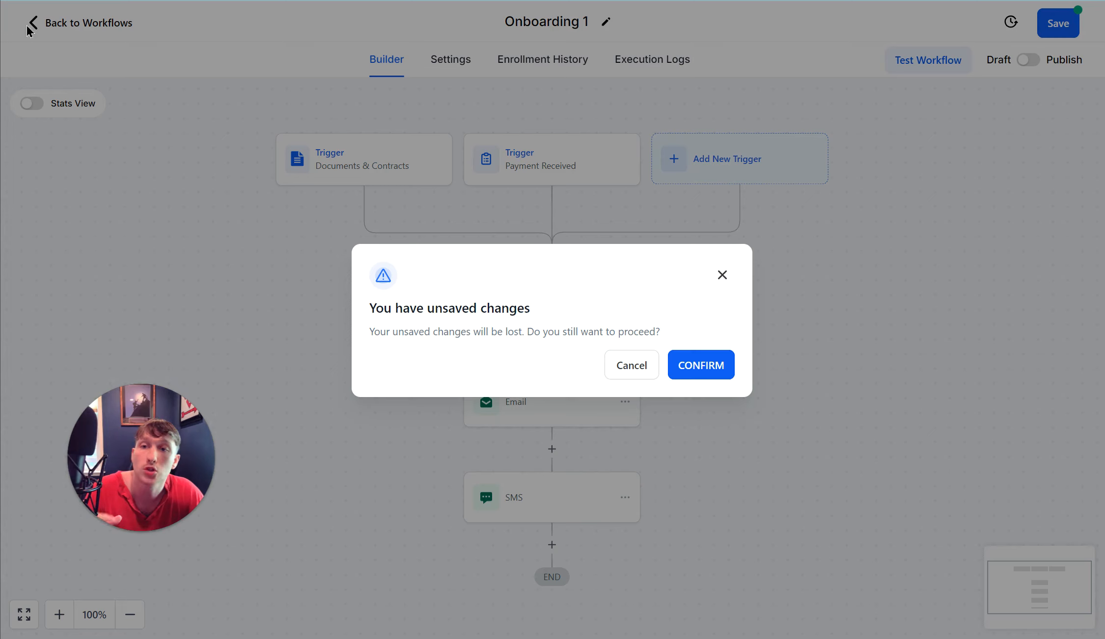
pyautogui.click(705, 369)
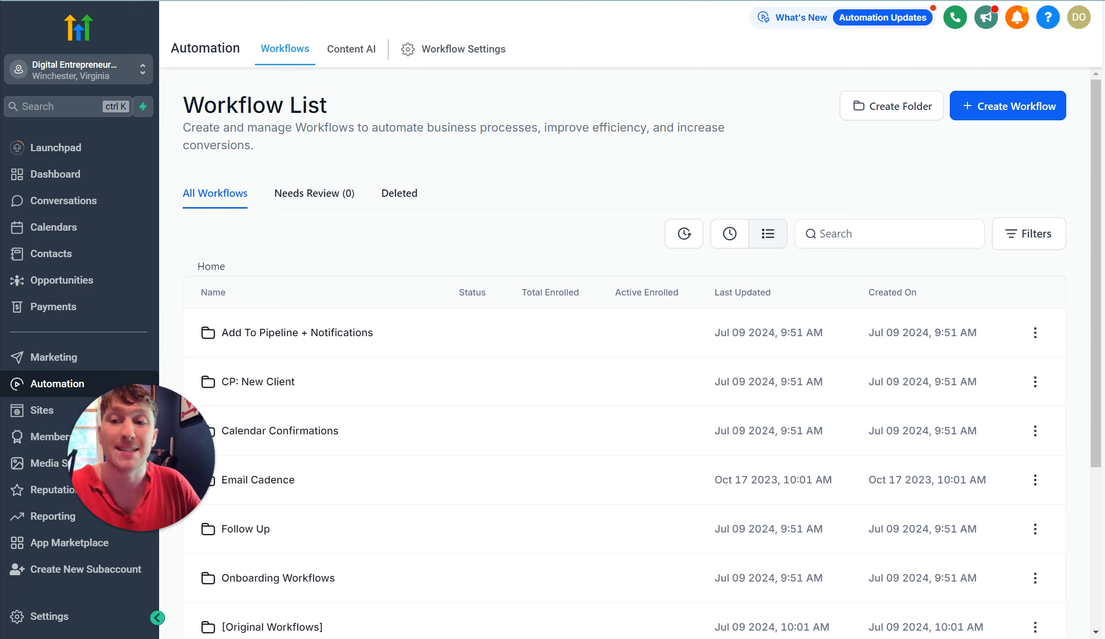
pyautogui.click(1014, 117)
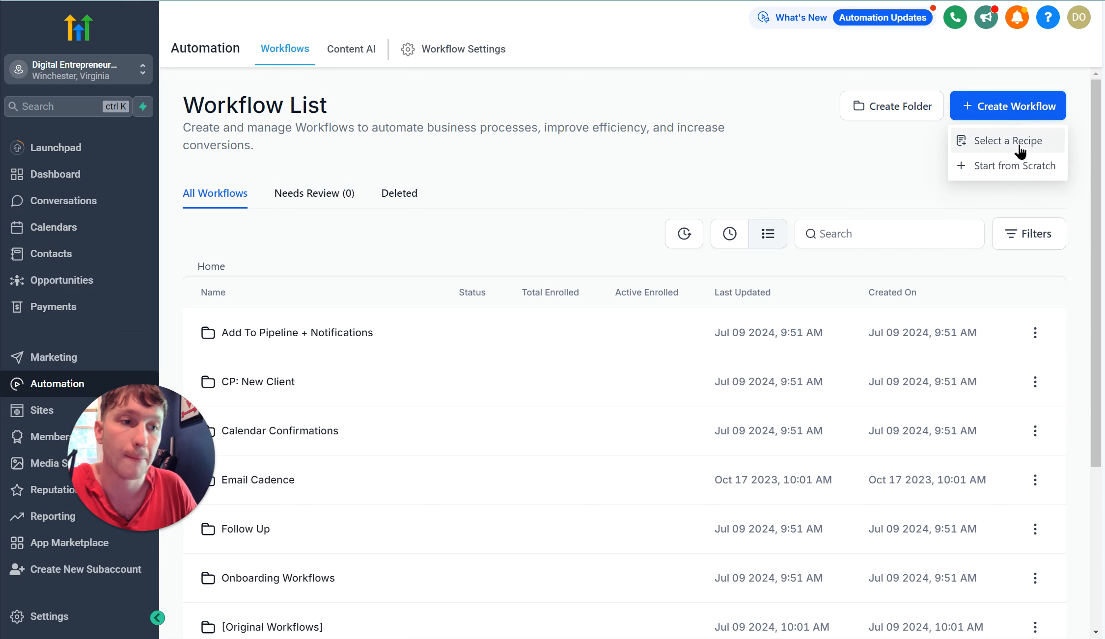
pyautogui.click(1002, 148)
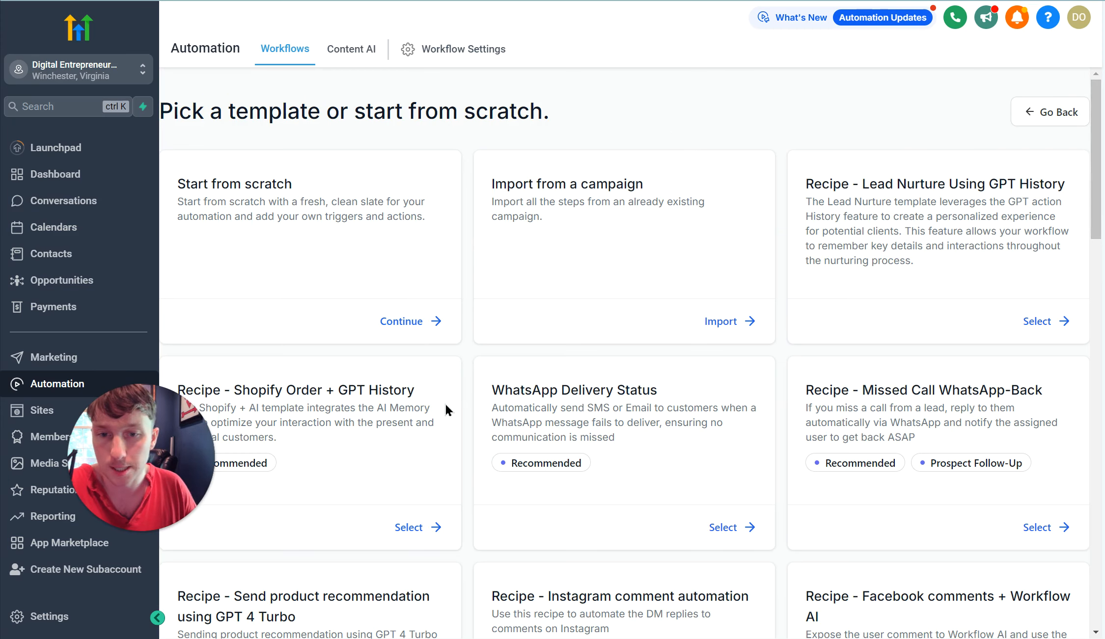
# Step: Create a workflow from the Recipe - List Reactivation template and dismiss the If/Else conditions upgrade notice
pyautogui.scroll(-10, 756, 356)
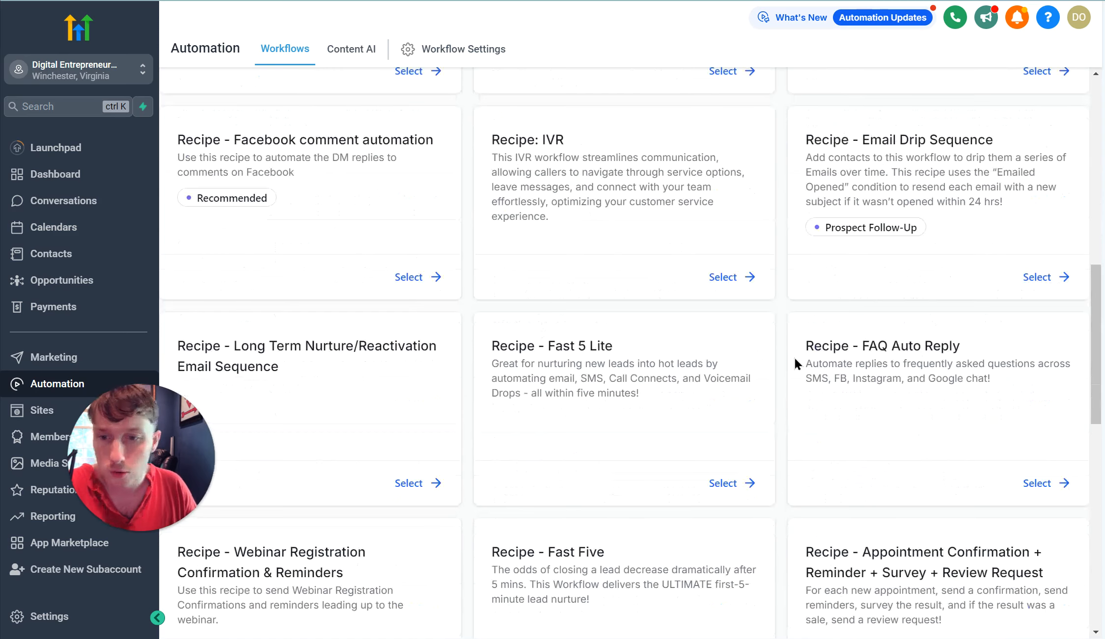
pyautogui.scroll(-7, 794, 358)
pyautogui.scroll(-4, 794, 356)
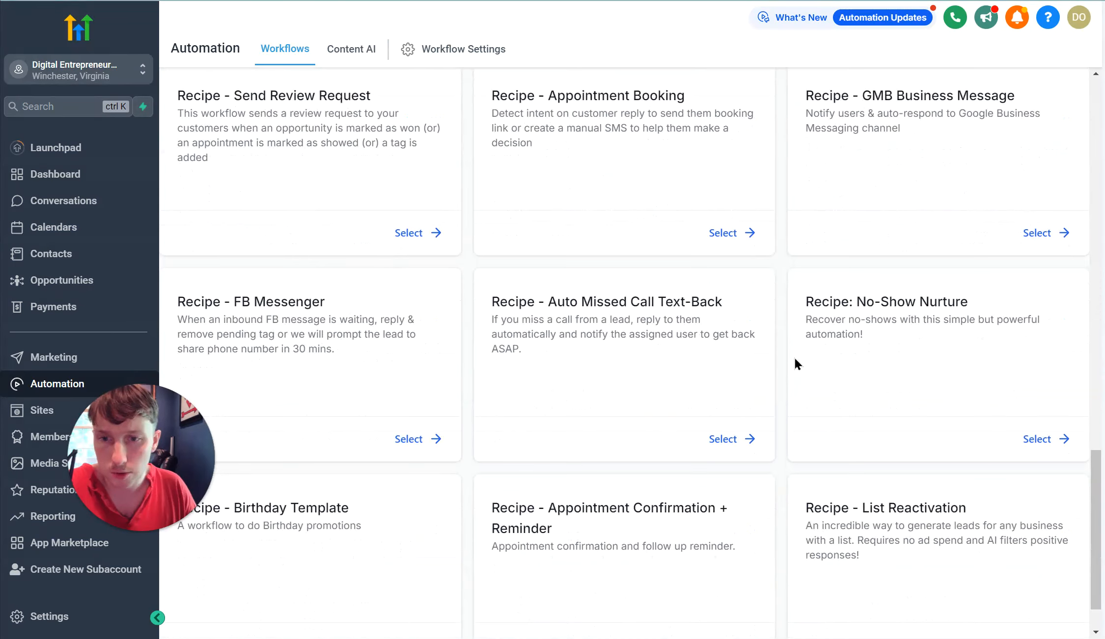
pyautogui.scroll(-1, 794, 356)
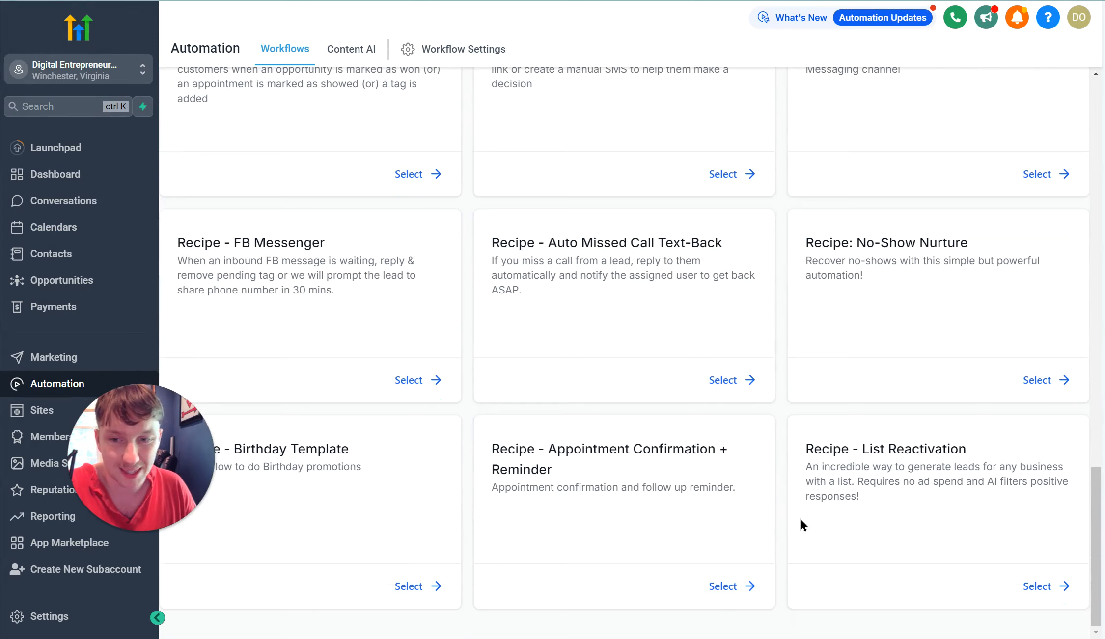
pyautogui.click(1036, 586)
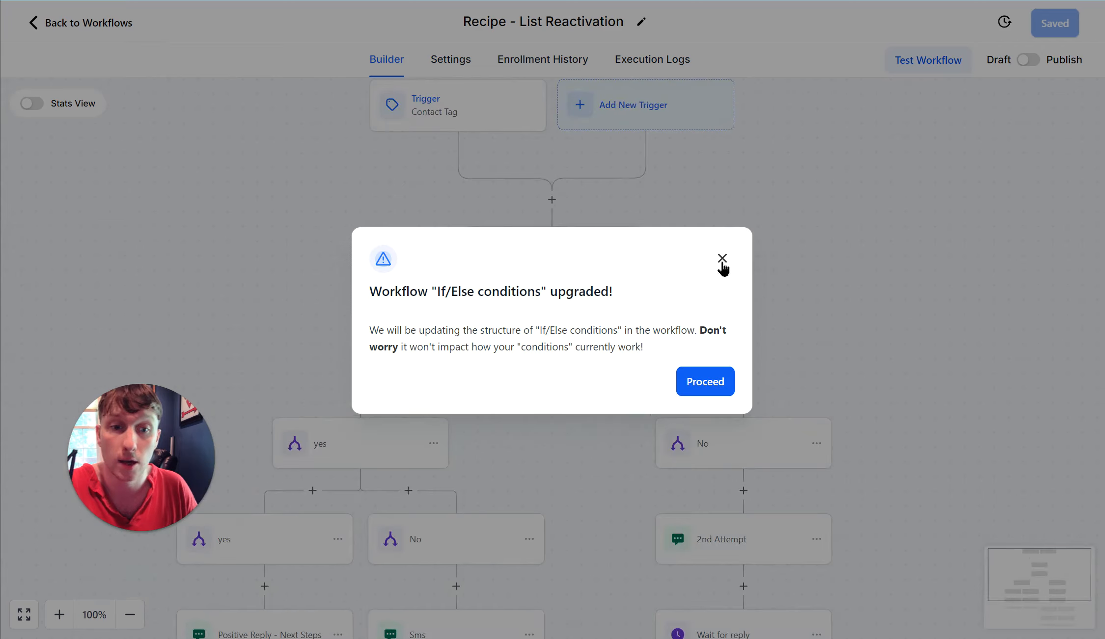
pyautogui.click(721, 259)
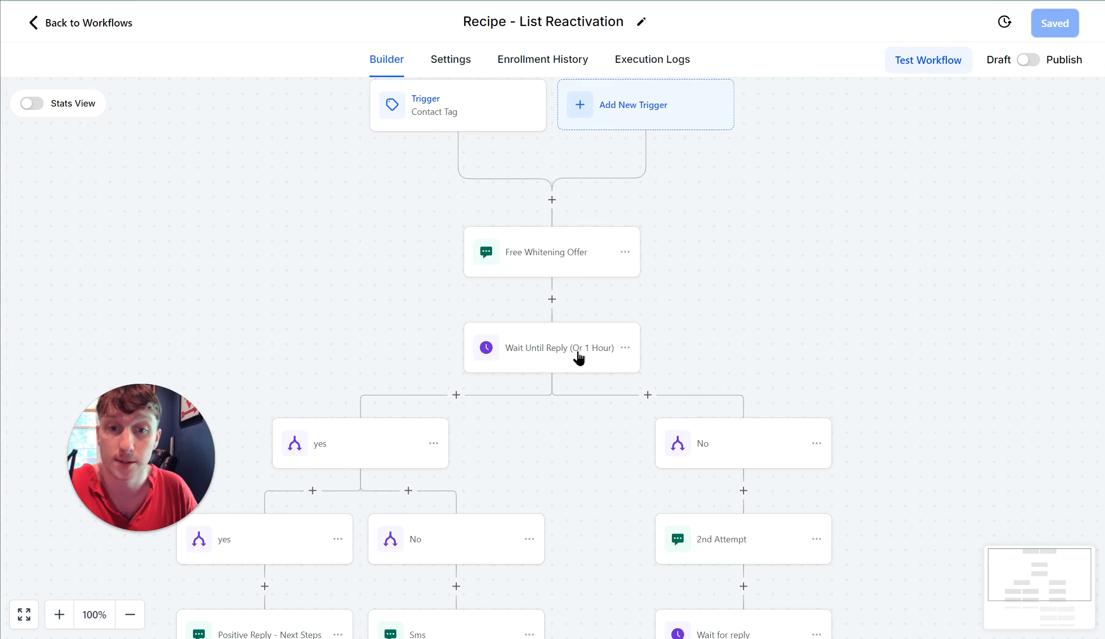
# Step: Examine the Contact Tag trigger's name, Tag Added filter options and tag selection, and close it without changes
pyautogui.scroll(5, 651, 460)
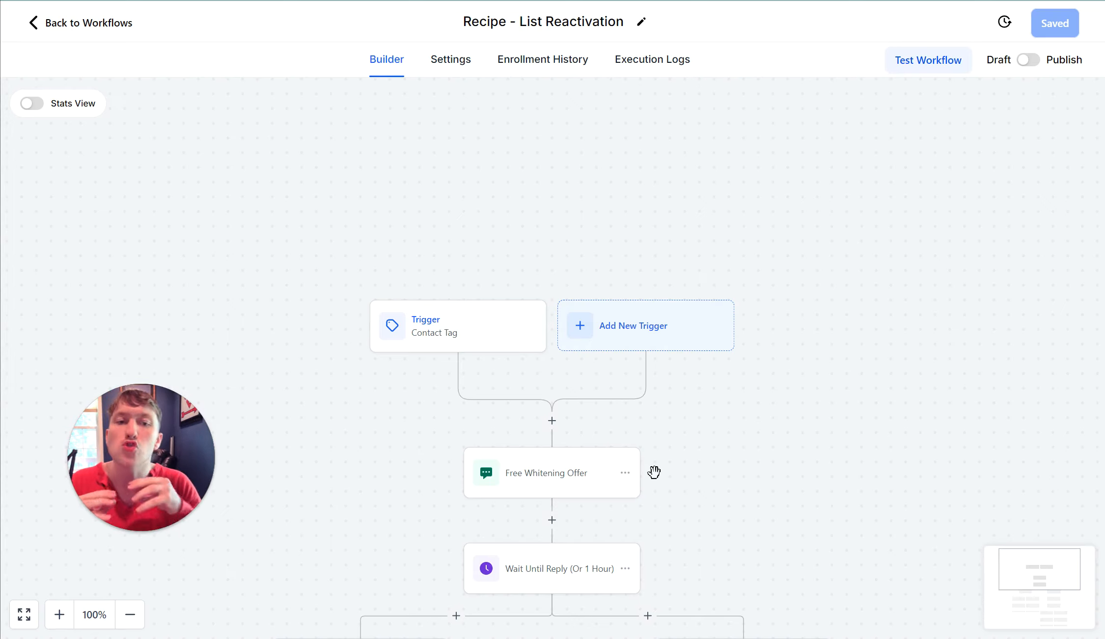
pyautogui.scroll(-3, 727, 360)
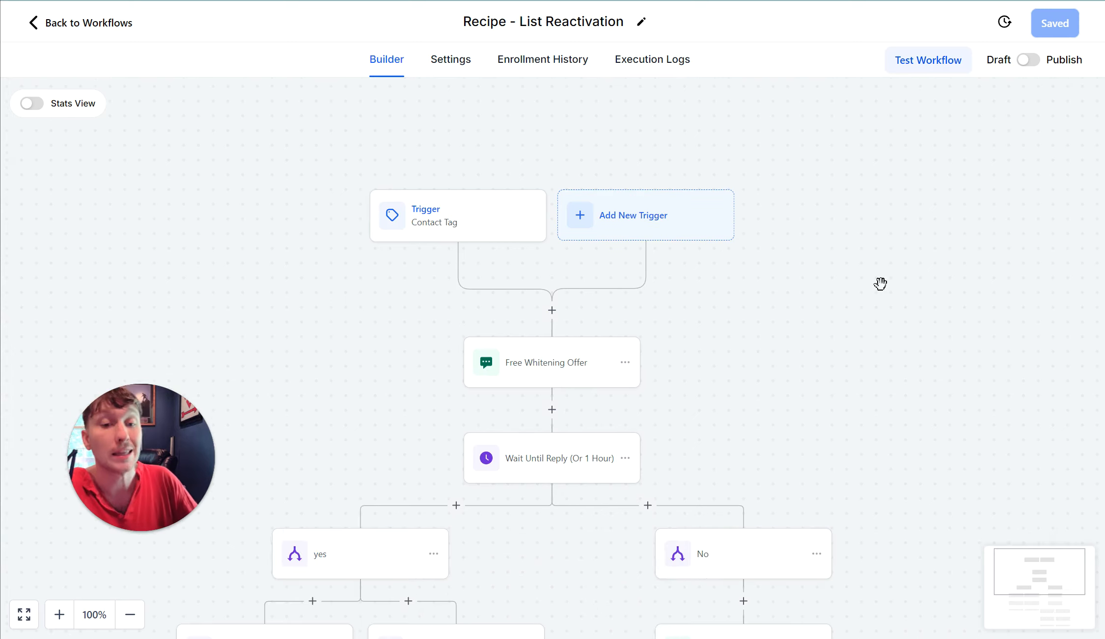
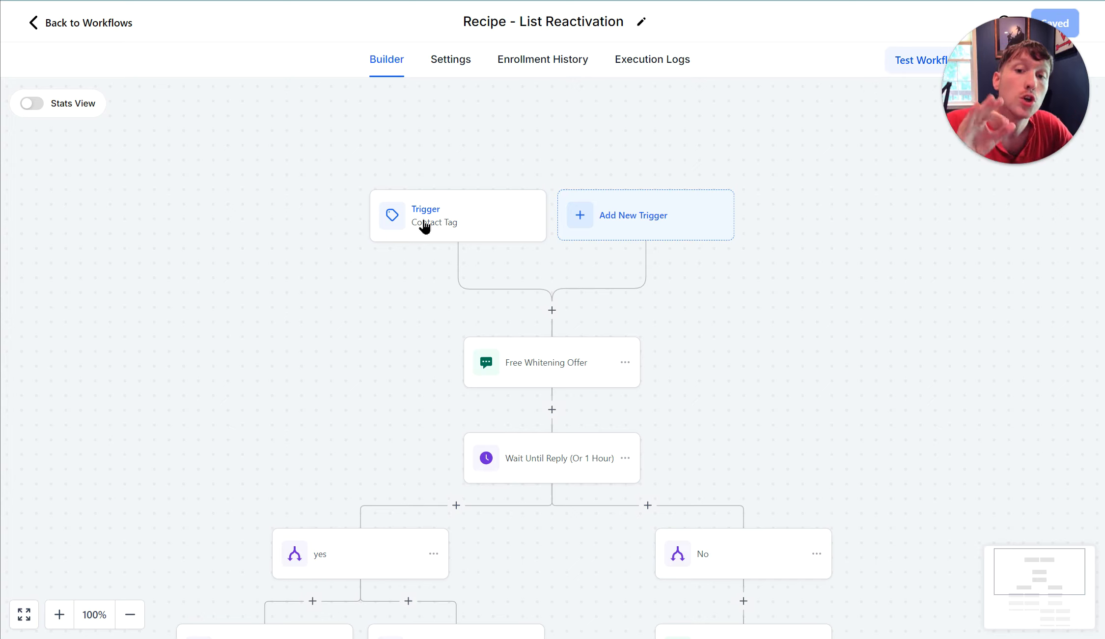
pyautogui.click(425, 224)
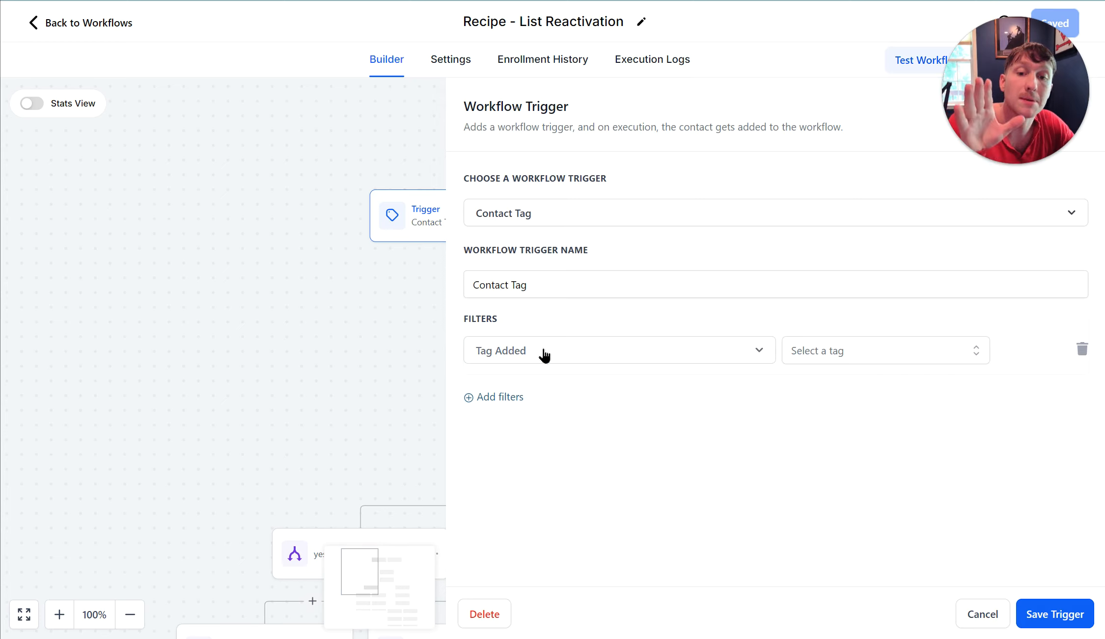
pyautogui.click(542, 285)
pyautogui.click(564, 358)
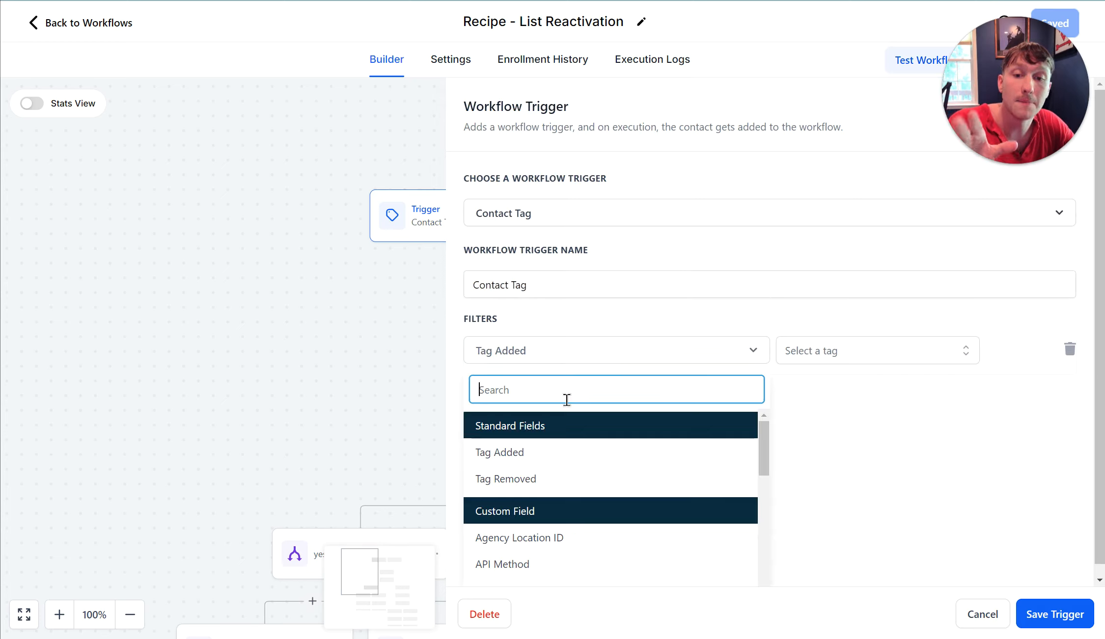
pyautogui.click(571, 346)
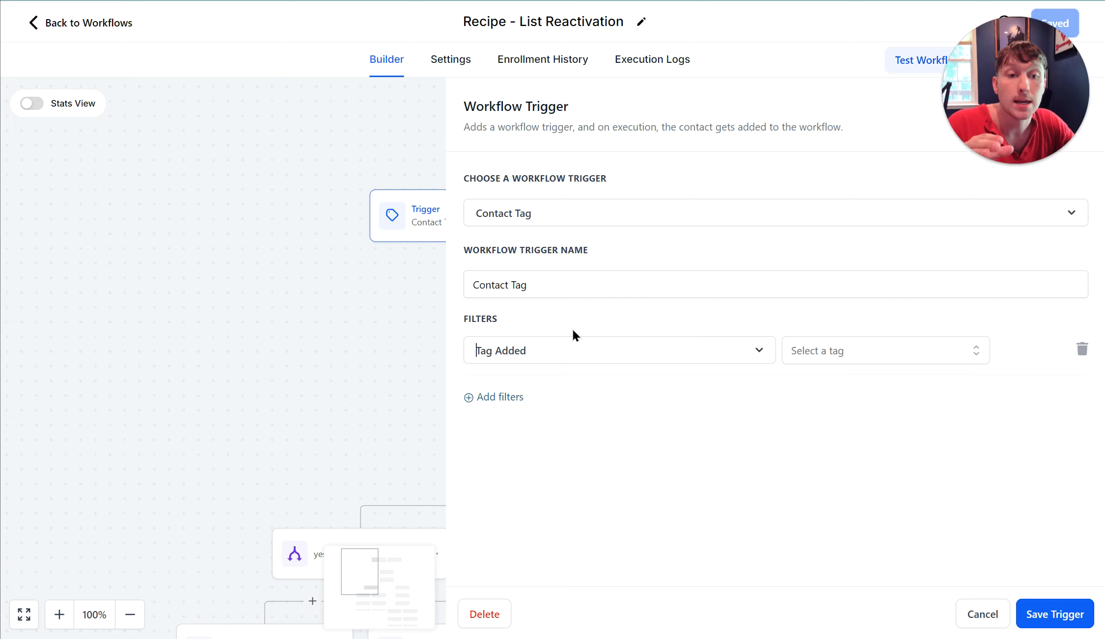
pyautogui.click(884, 348)
pyautogui.click(773, 315)
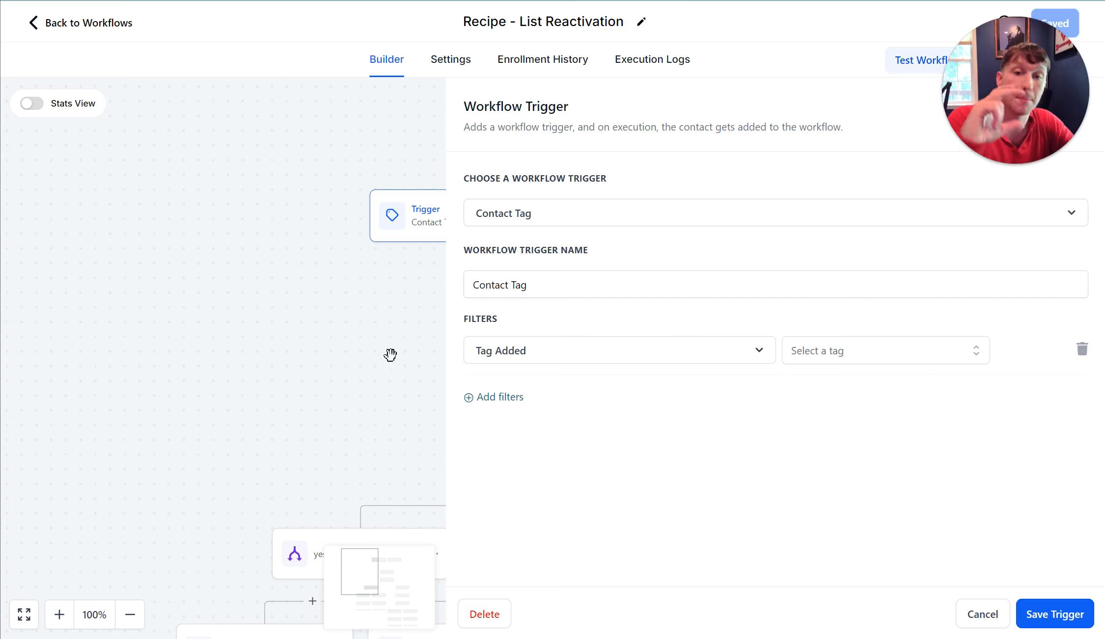
pyautogui.moveTo(369, 347); pyautogui.dragTo(371, 347)
pyautogui.moveTo(1006, 101); pyautogui.dragTo(208, 197)
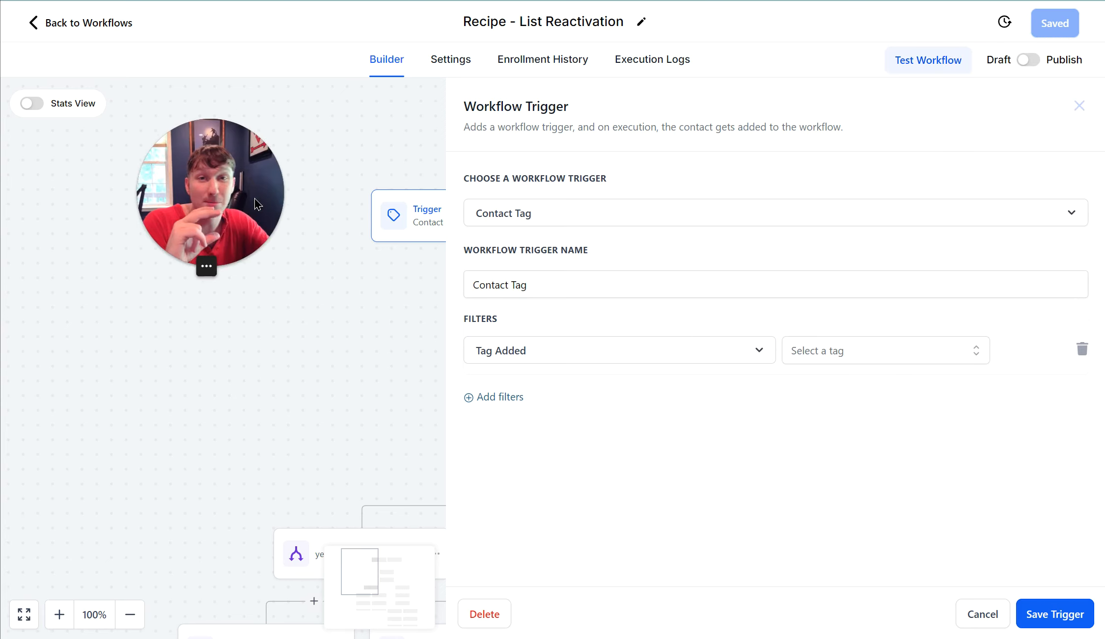
pyautogui.click(1077, 112)
pyautogui.click(1077, 109)
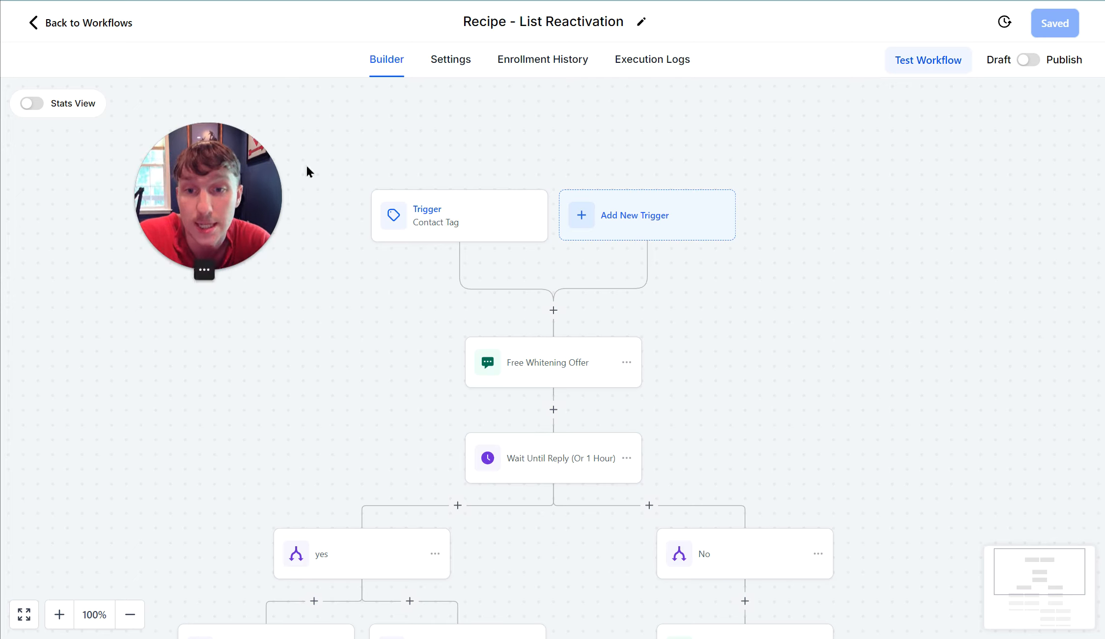
# Step: Review the message text of the Free Whitening Offer SMS action and close it without changes
pyautogui.scroll(-1, 404, 303)
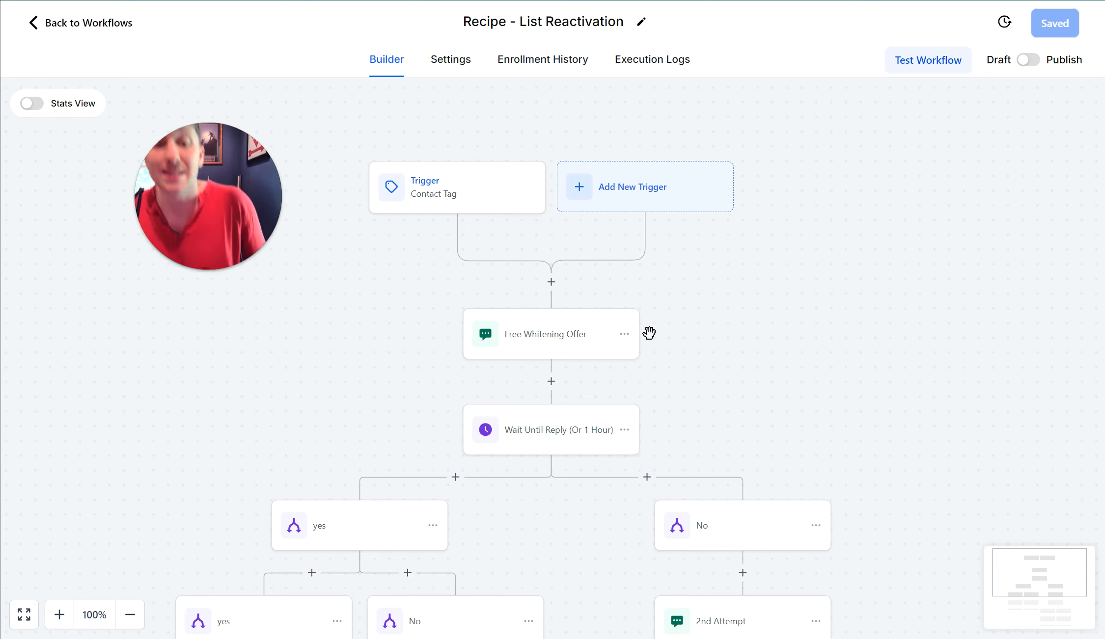
pyautogui.click(585, 331)
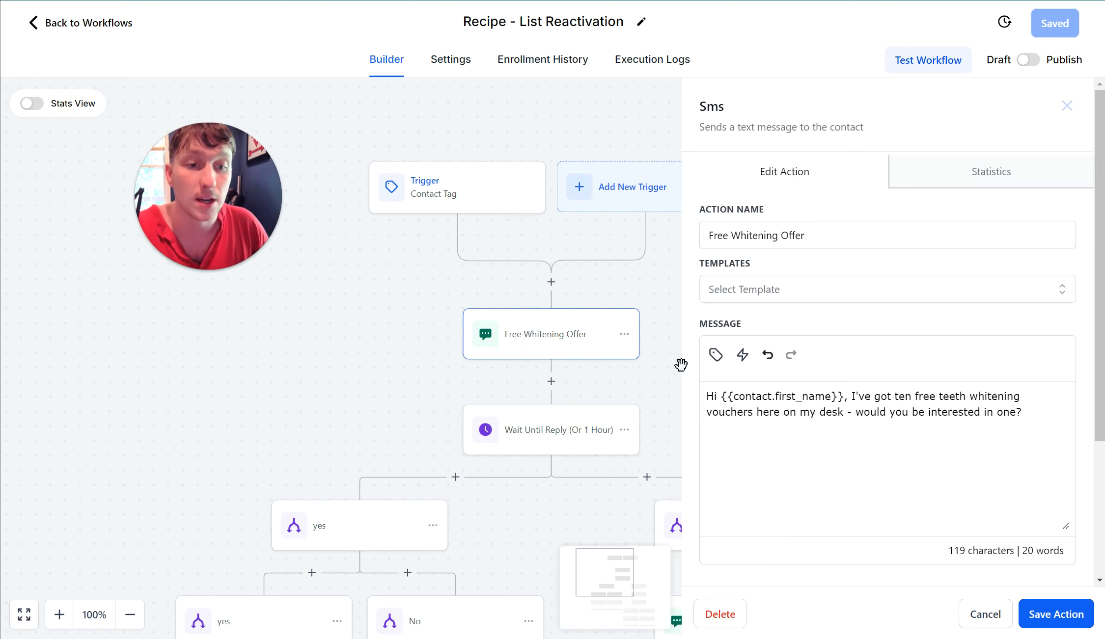
pyautogui.click(1026, 413)
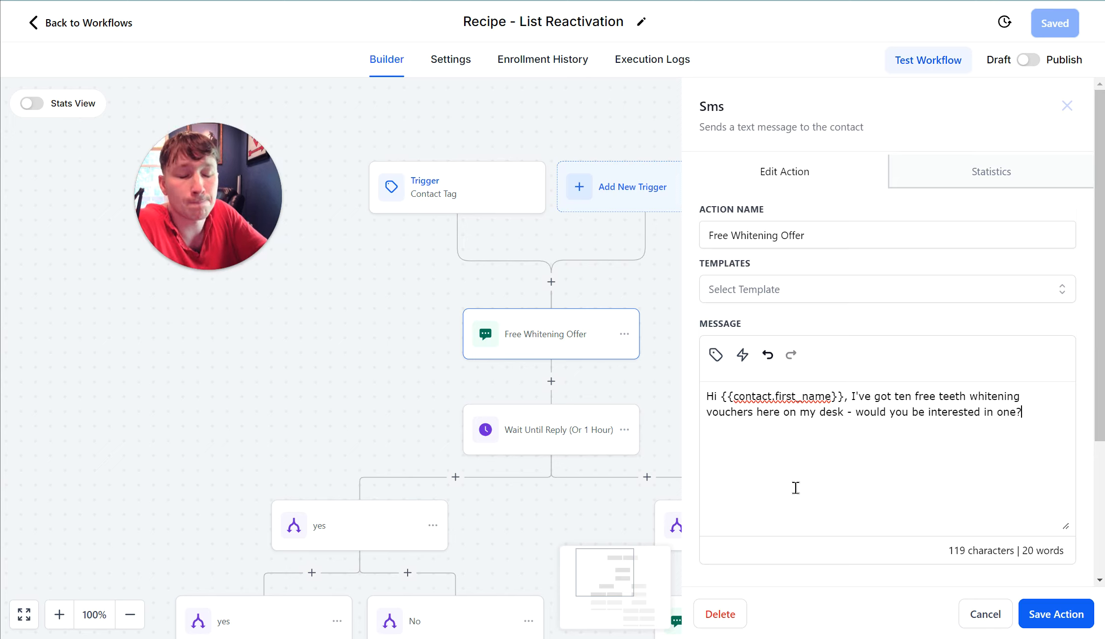
pyautogui.click(1067, 106)
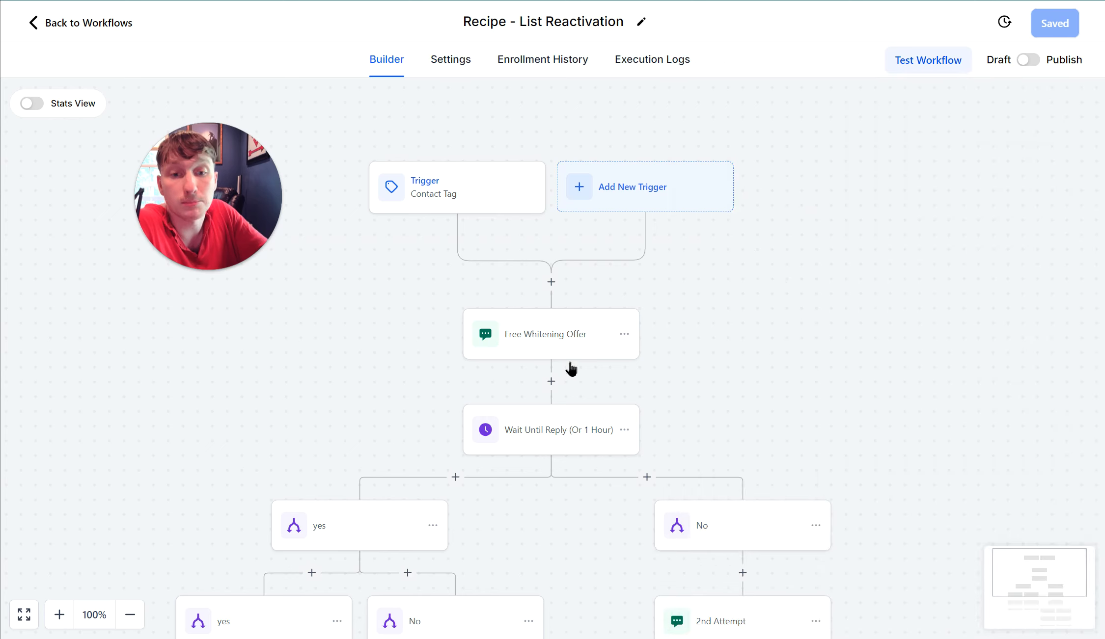
# Step: Examine the yes and No branch conditions directly below the Wait Until Reply step, leaving them unchanged
pyautogui.scroll(-2, 560, 349)
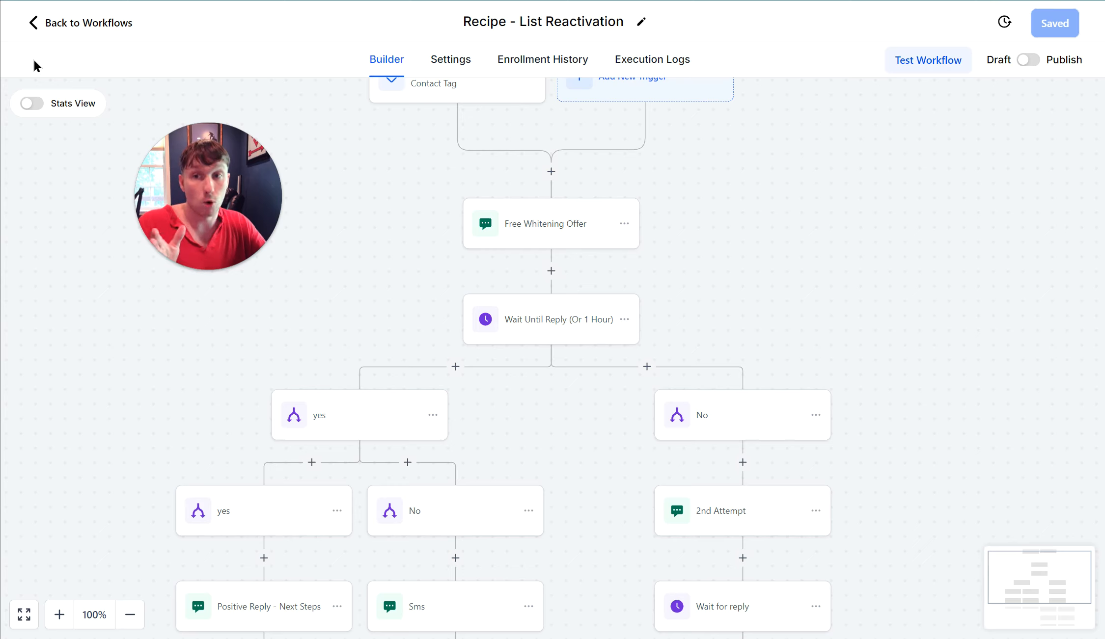
pyautogui.scroll(-3, 370, 321)
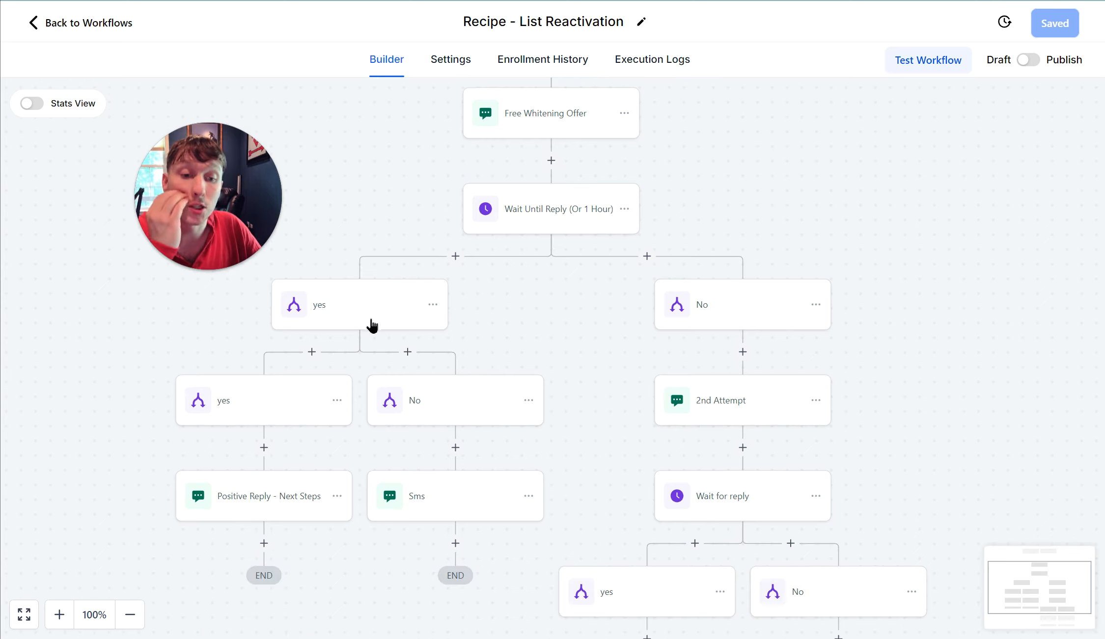
pyautogui.scroll(3, 555, 385)
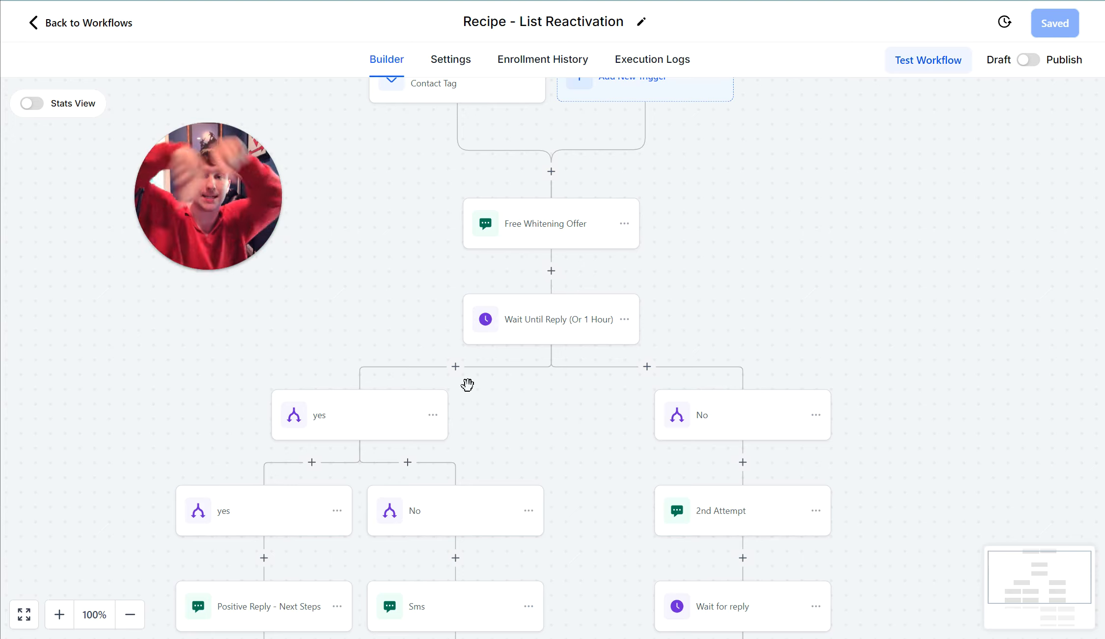
pyautogui.click(345, 421)
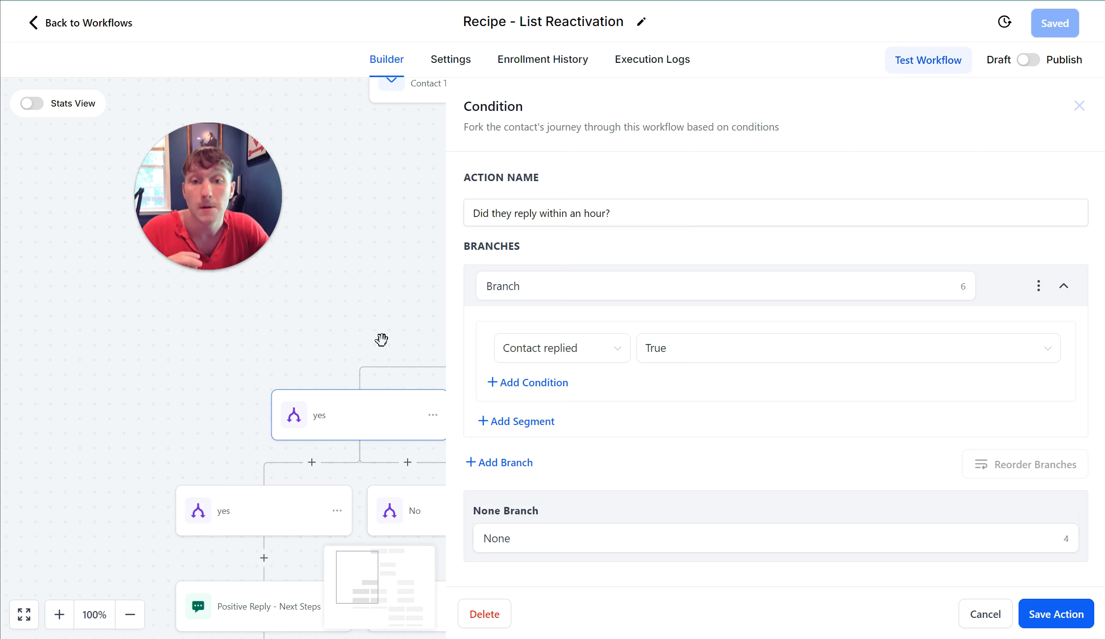
pyautogui.click(404, 348)
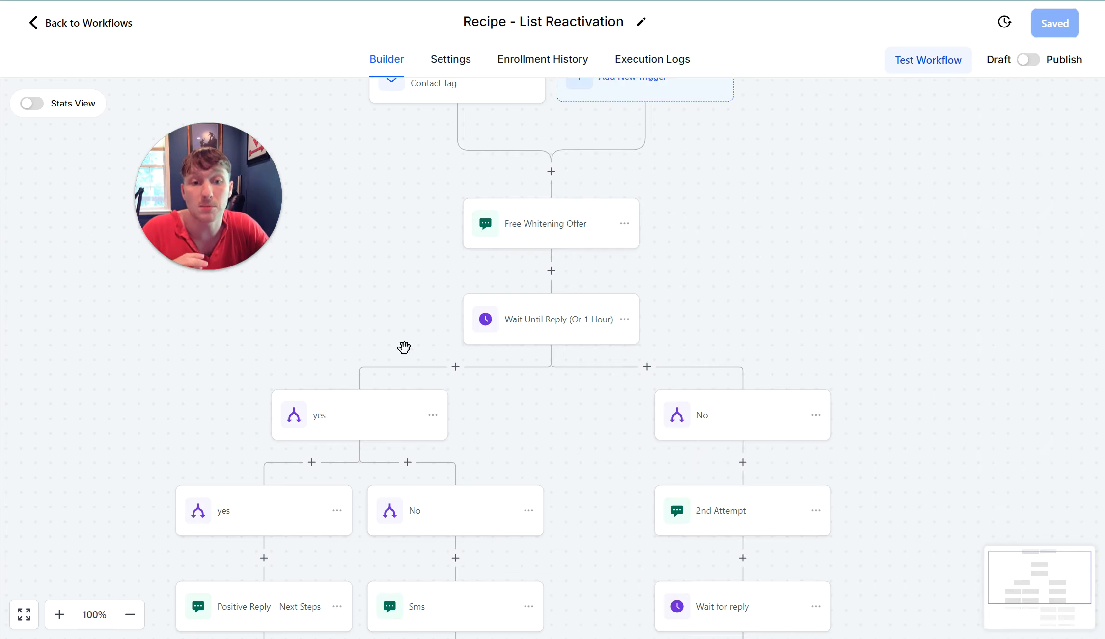
pyautogui.click(762, 425)
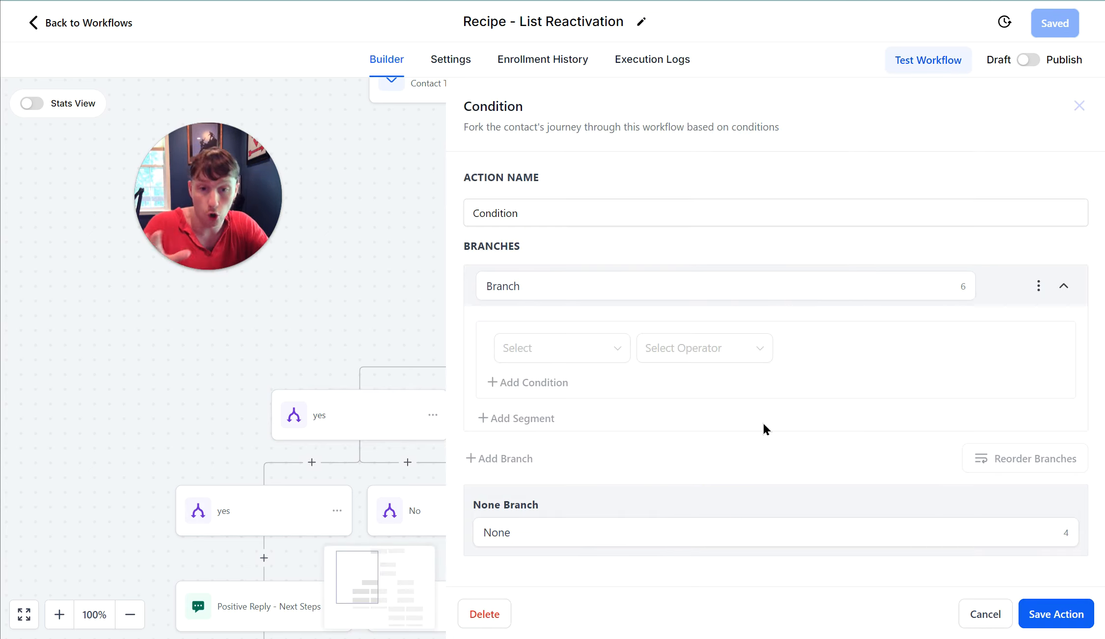
pyautogui.click(1079, 105)
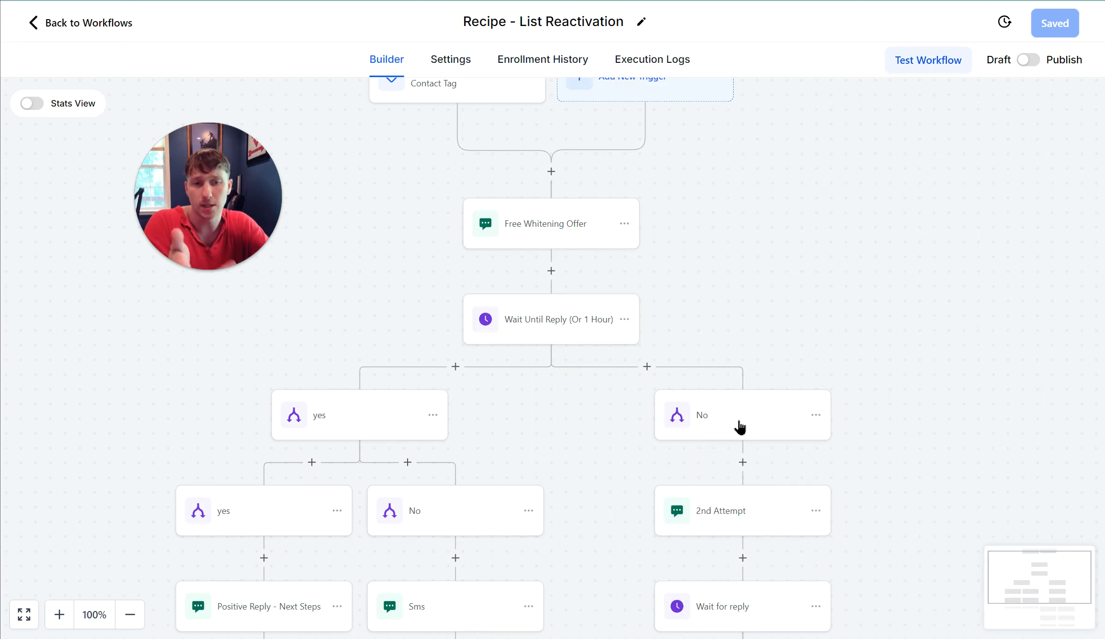
pyautogui.click(747, 426)
pyautogui.click(378, 248)
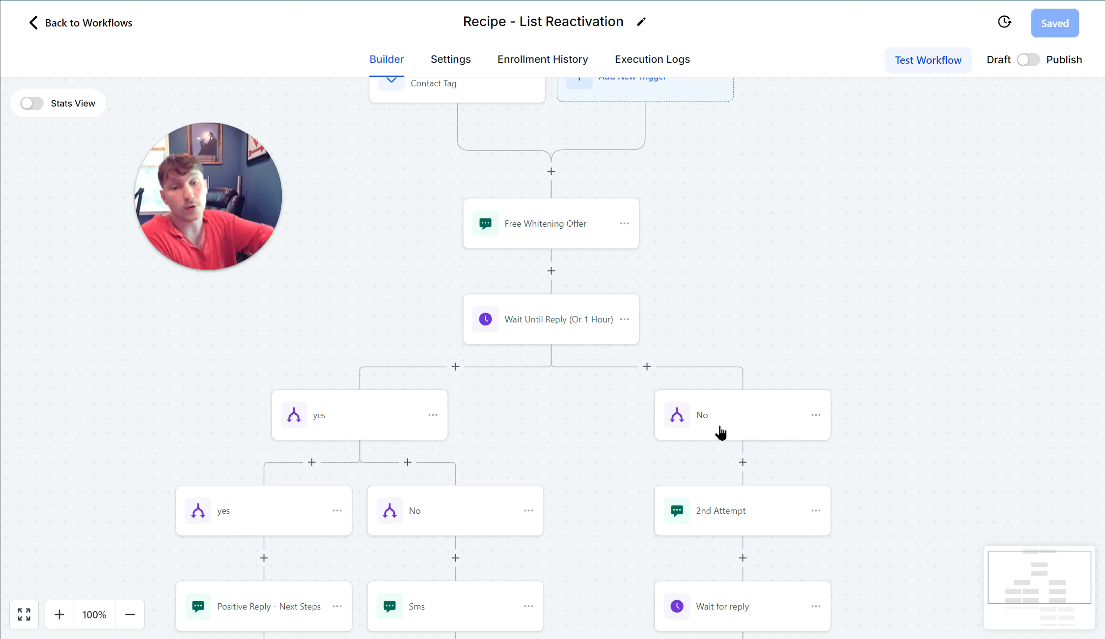
# Step: Review the branches further down, and examine the reply-intent conditions of the nested yes and No branches above the SMS replies
pyautogui.scroll(-4, 761, 434)
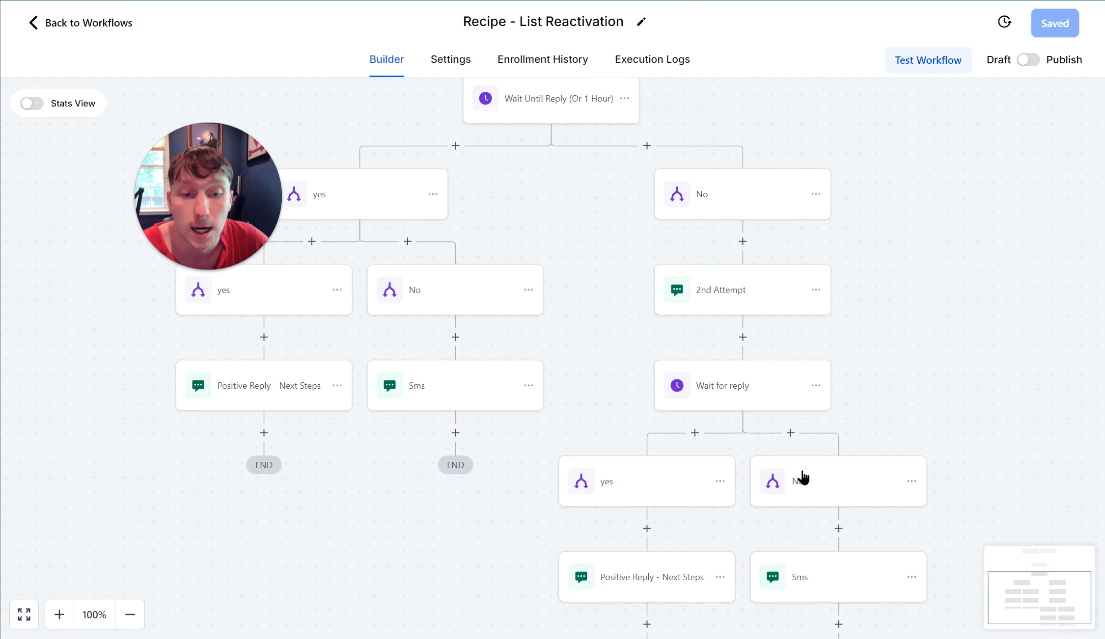
pyautogui.scroll(4, 796, 442)
pyautogui.scroll(-2, 406, 439)
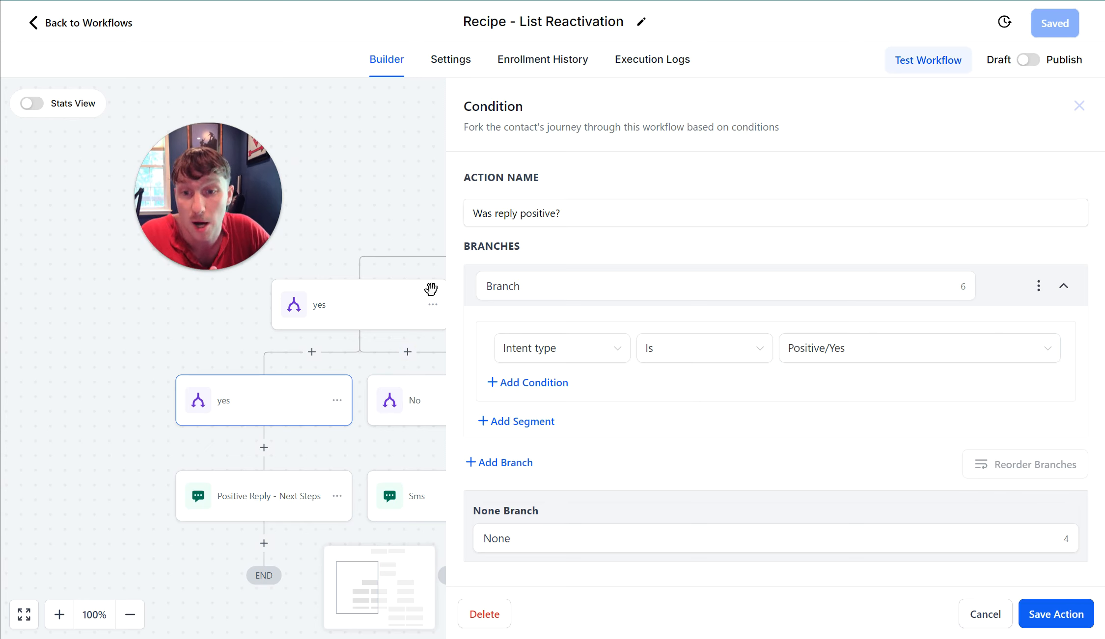
pyautogui.click(442, 417)
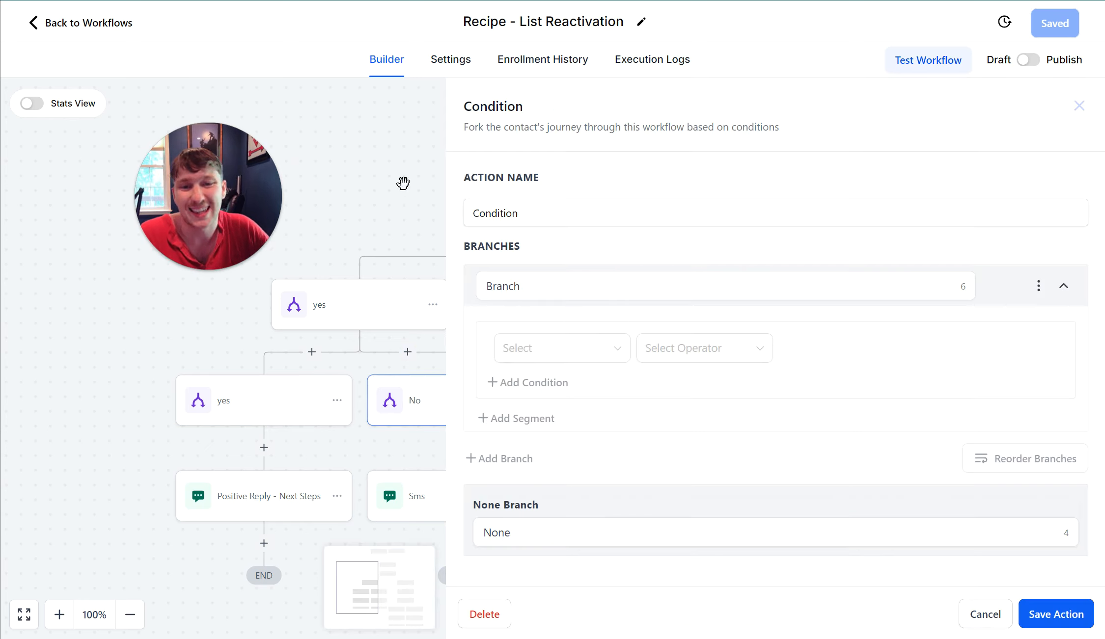
pyautogui.click(377, 200)
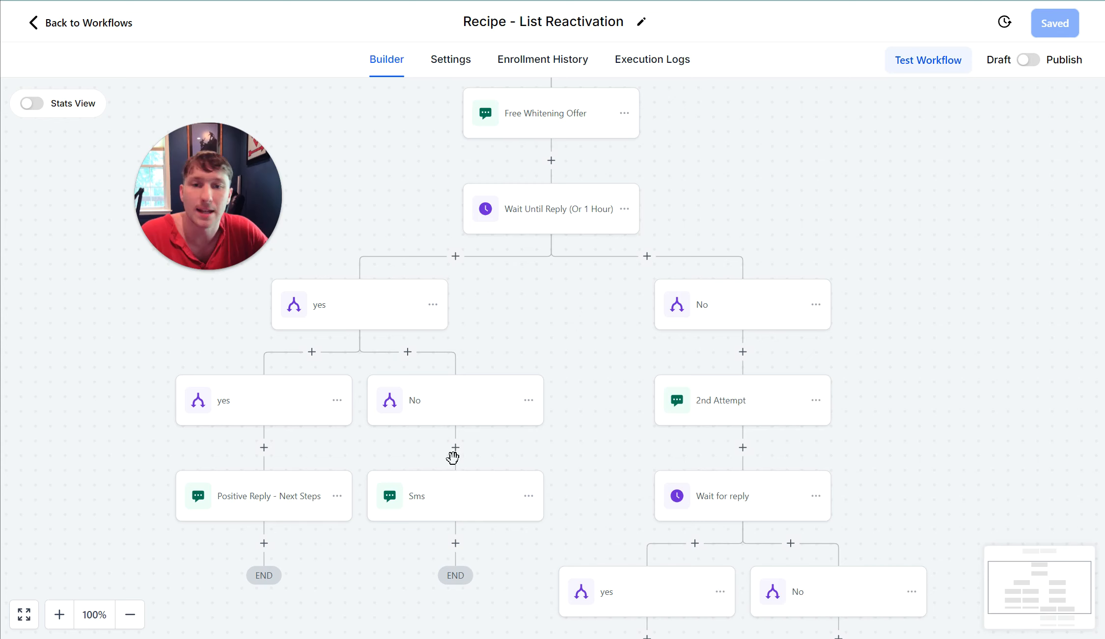
pyautogui.click(514, 414)
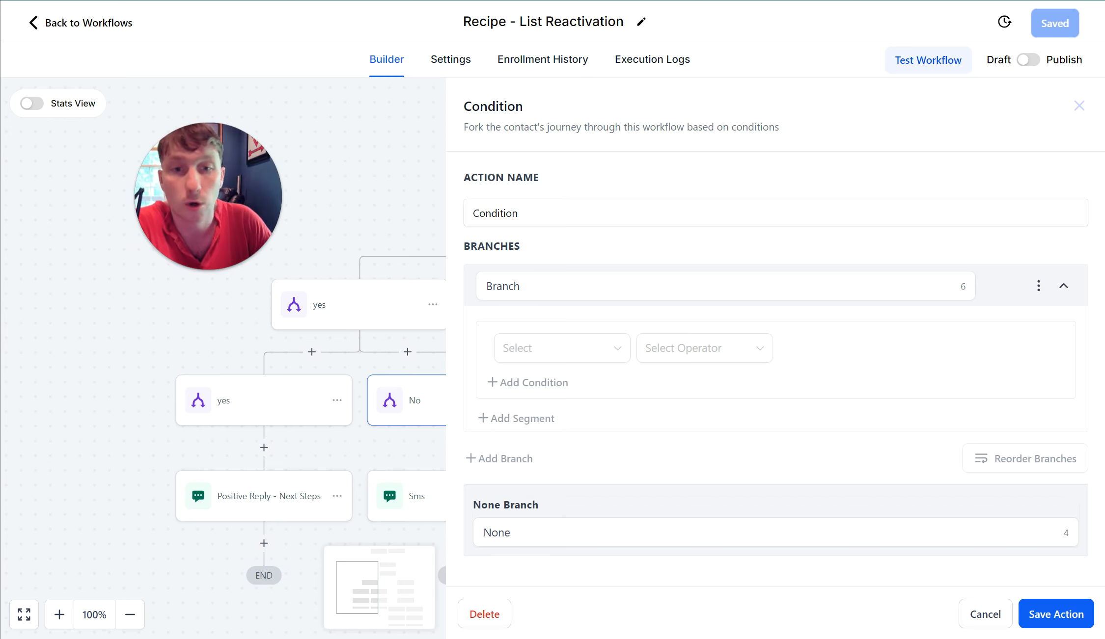
# Step: Close the condition settings, then review the message text of the Sms reply under the nested No branch and close it
pyautogui.click(1077, 107)
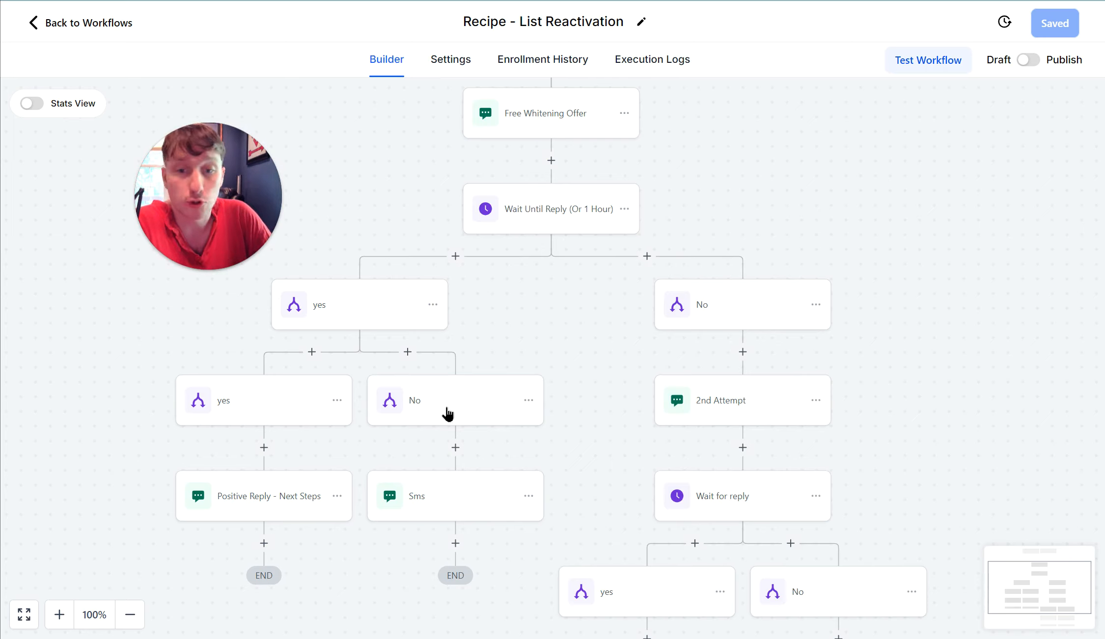
pyautogui.click(451, 492)
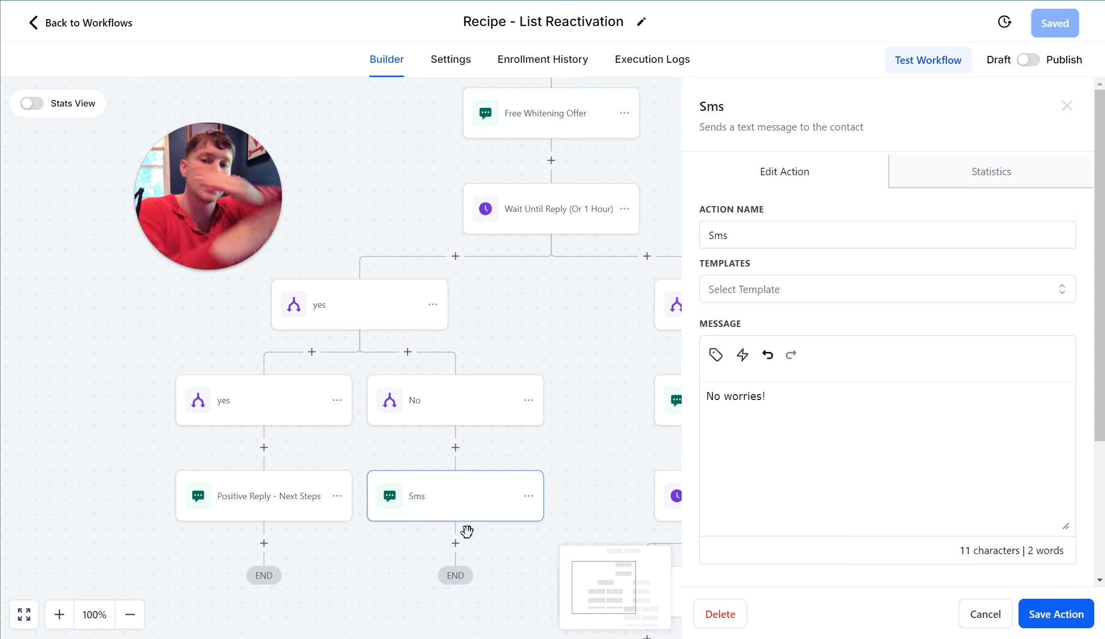
pyautogui.click(1066, 105)
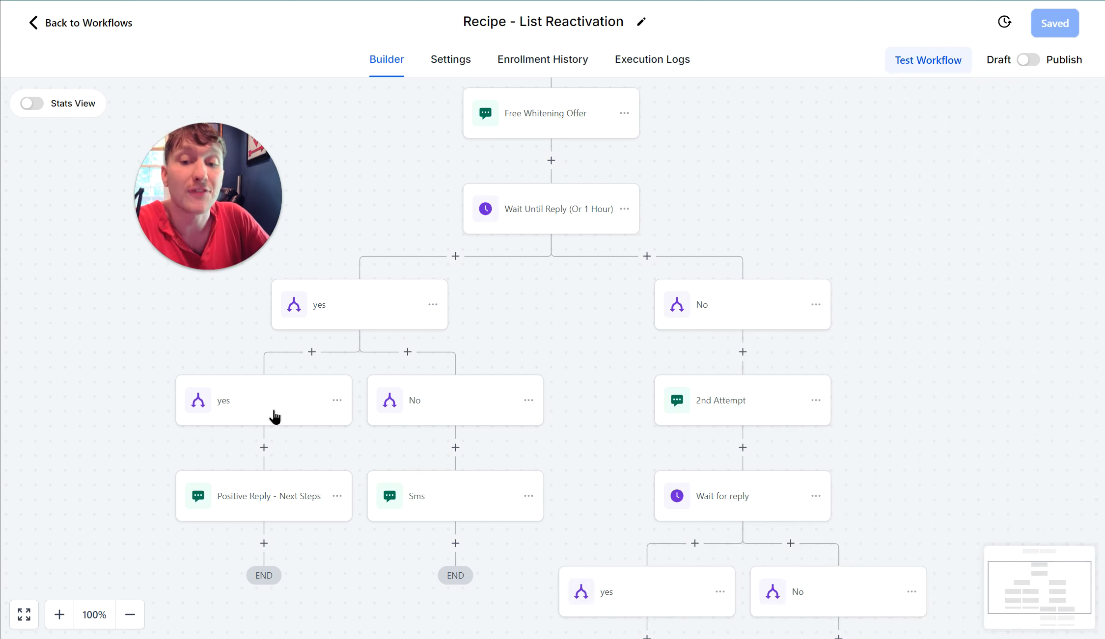
# Step: Try adding a second condition to the nested yes branch's positive-reply check, and close the settings without saving
pyautogui.click(275, 416)
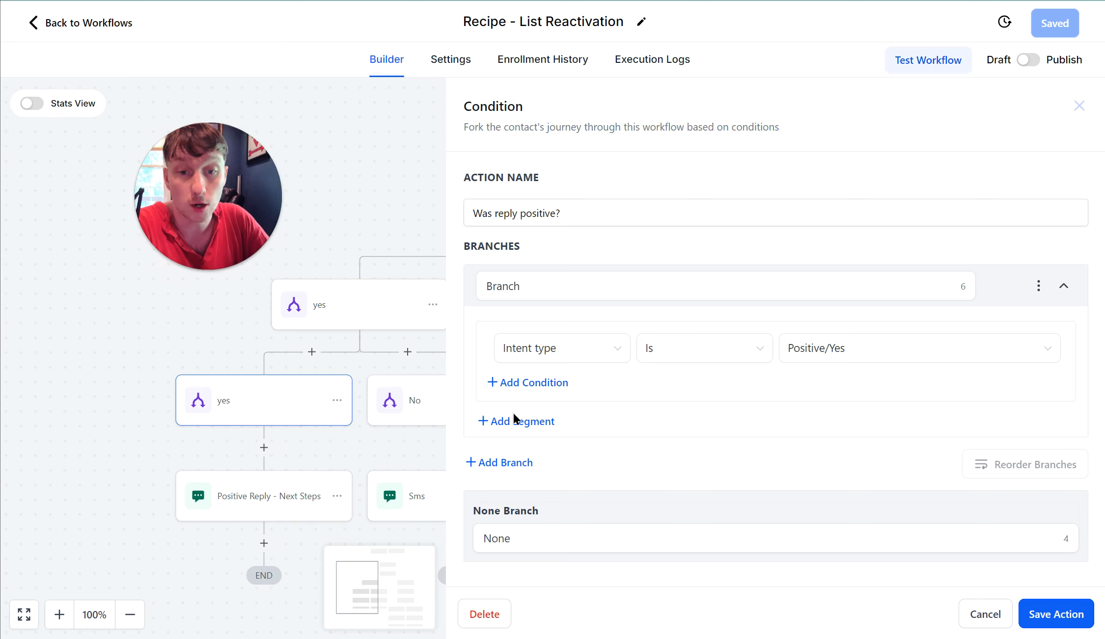
pyautogui.click(538, 382)
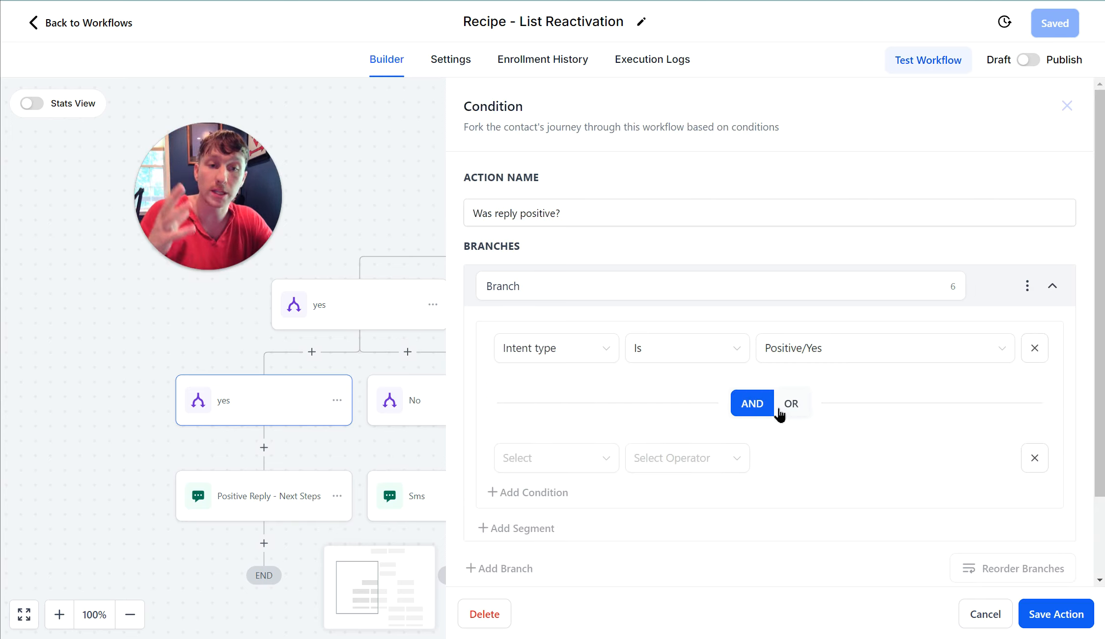
pyautogui.click(1066, 106)
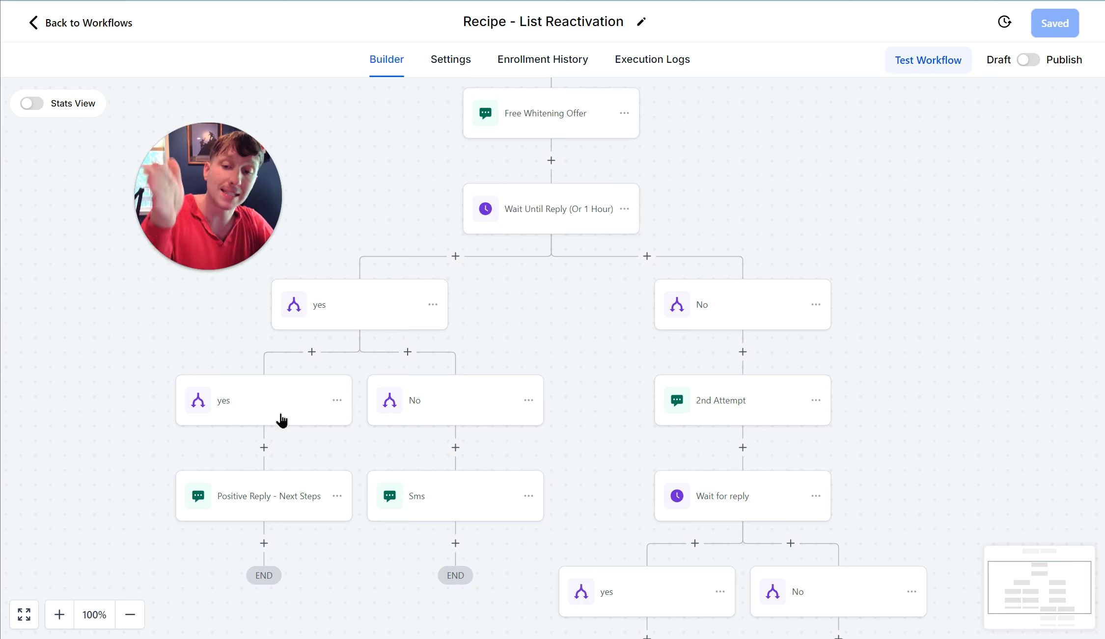
# Step: Review the message of the first Positive Reply - Next Steps SMS, and browse the actions available after it without adding one
pyautogui.click(280, 506)
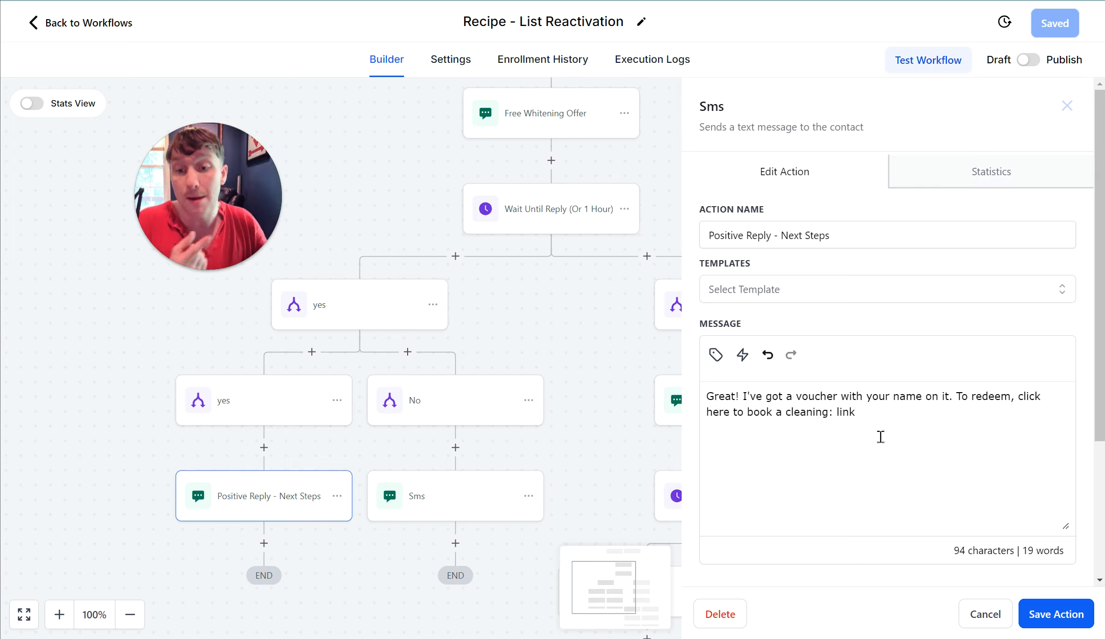
pyautogui.click(264, 543)
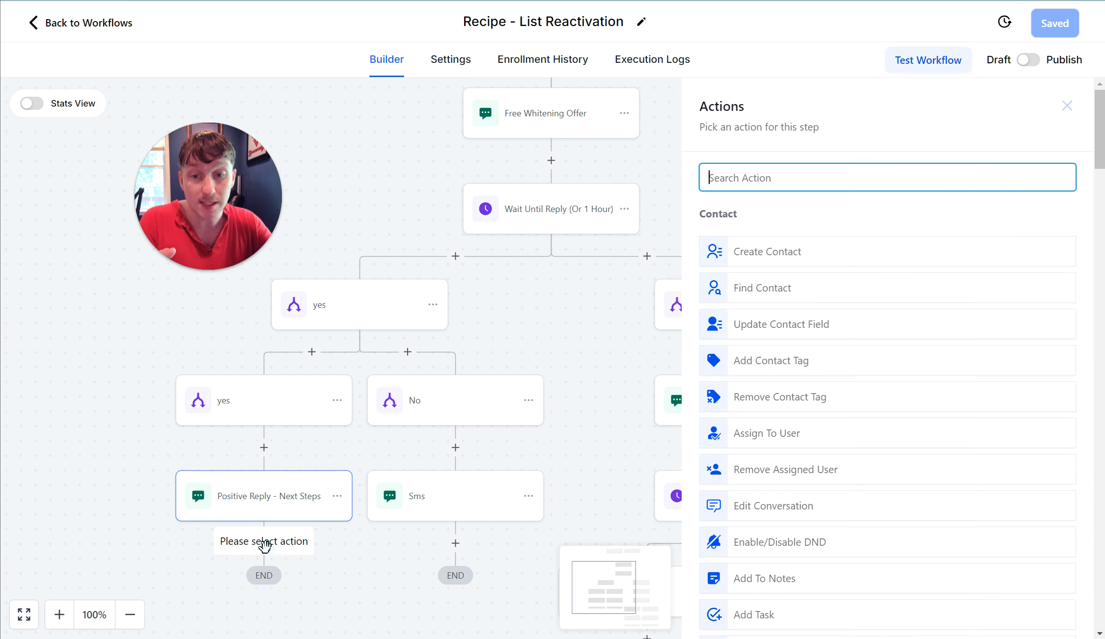
pyautogui.click(1067, 108)
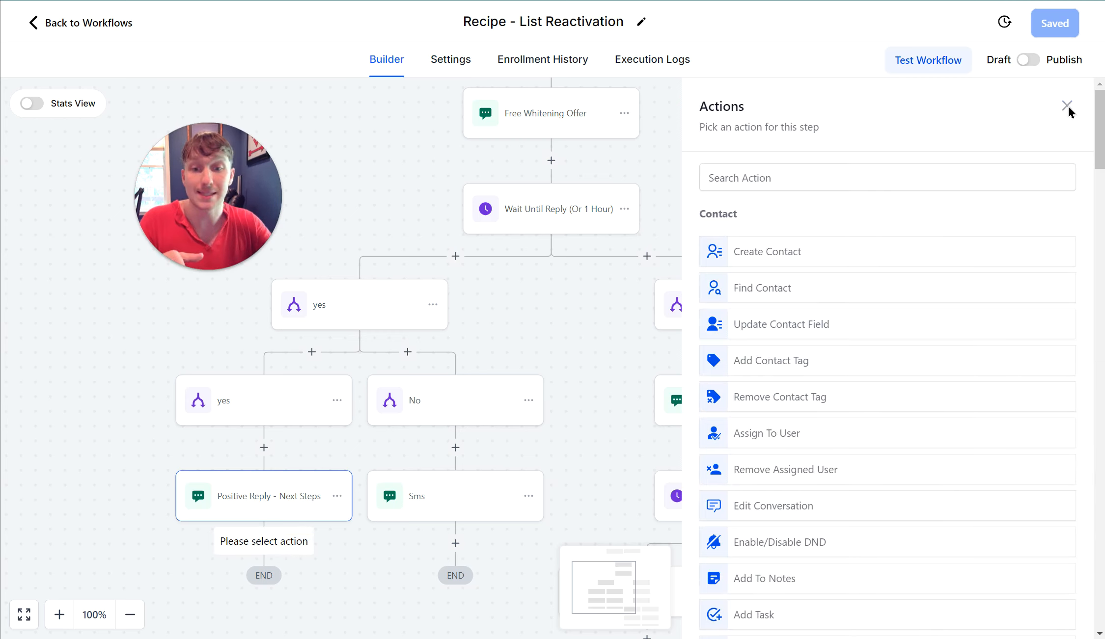
pyautogui.click(263, 543)
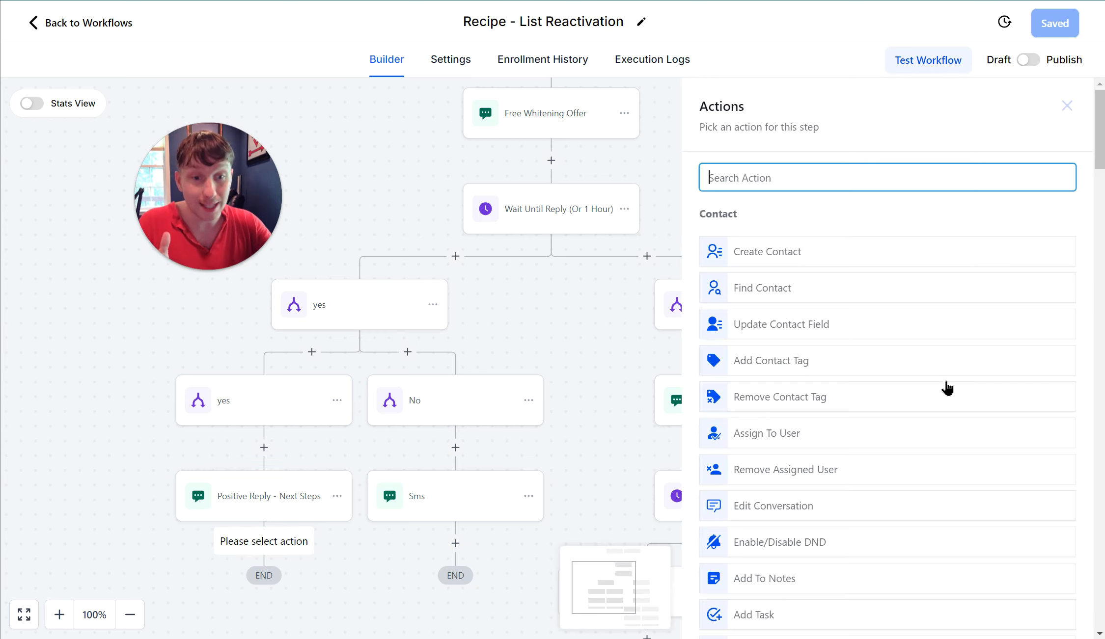
pyautogui.scroll(-20, 947, 388)
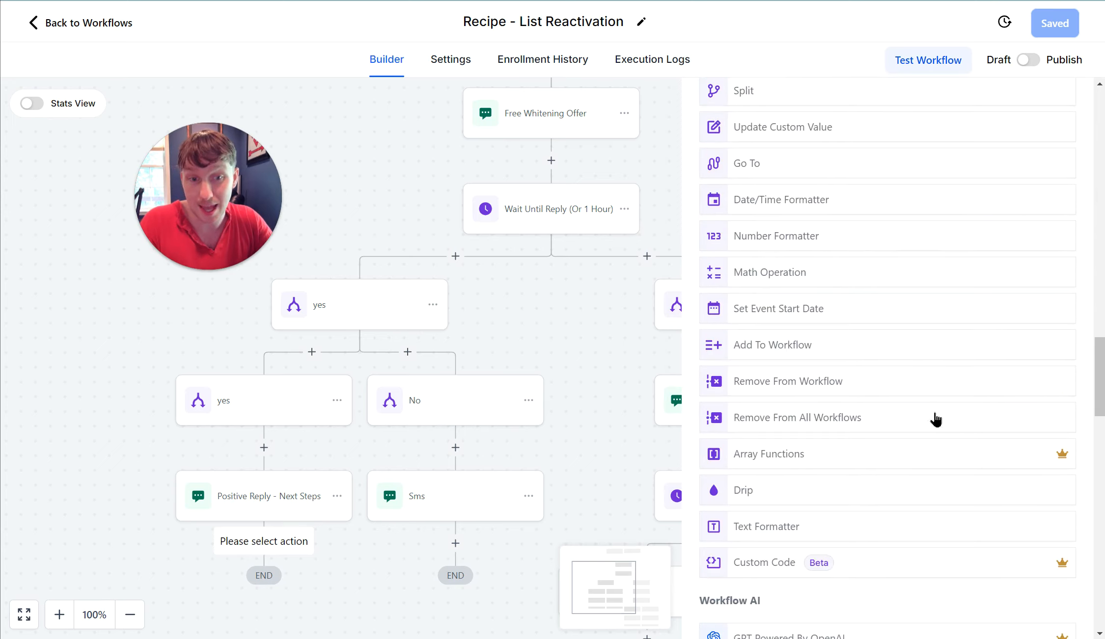
pyautogui.scroll(-4, 936, 420)
pyautogui.scroll(4, 935, 417)
pyautogui.scroll(-10, 935, 425)
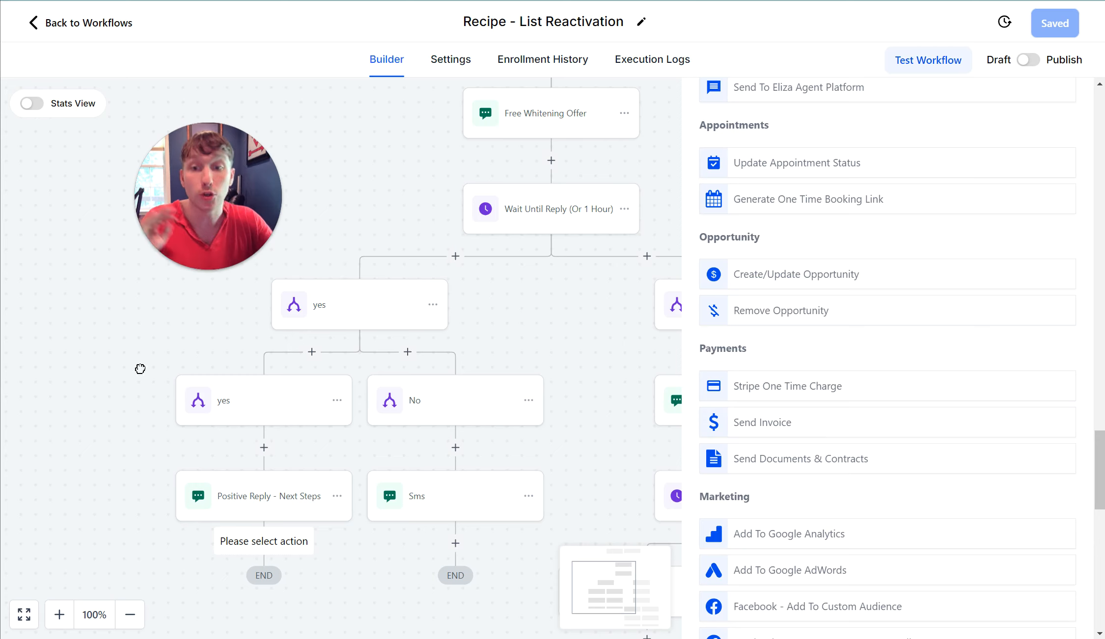
pyautogui.click(127, 483)
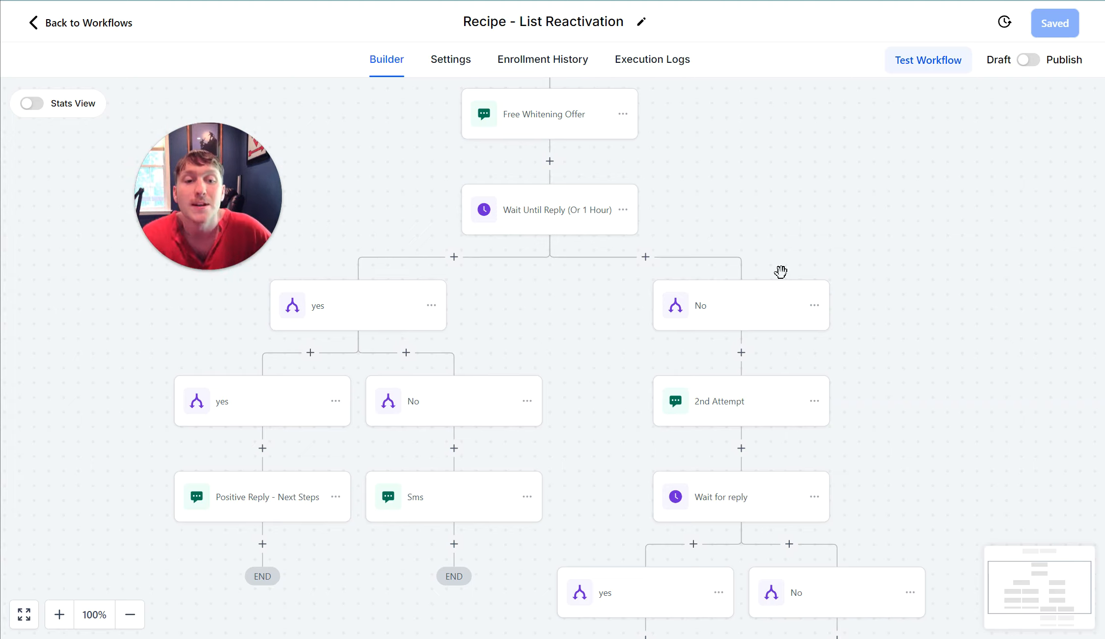
# Step: Examine the No branch condition below Wait Until Reply and the 2nd Attempt SMS message, leaving both unchanged
pyautogui.scroll(2, 768, 319)
pyautogui.scroll(-5, 772, 329)
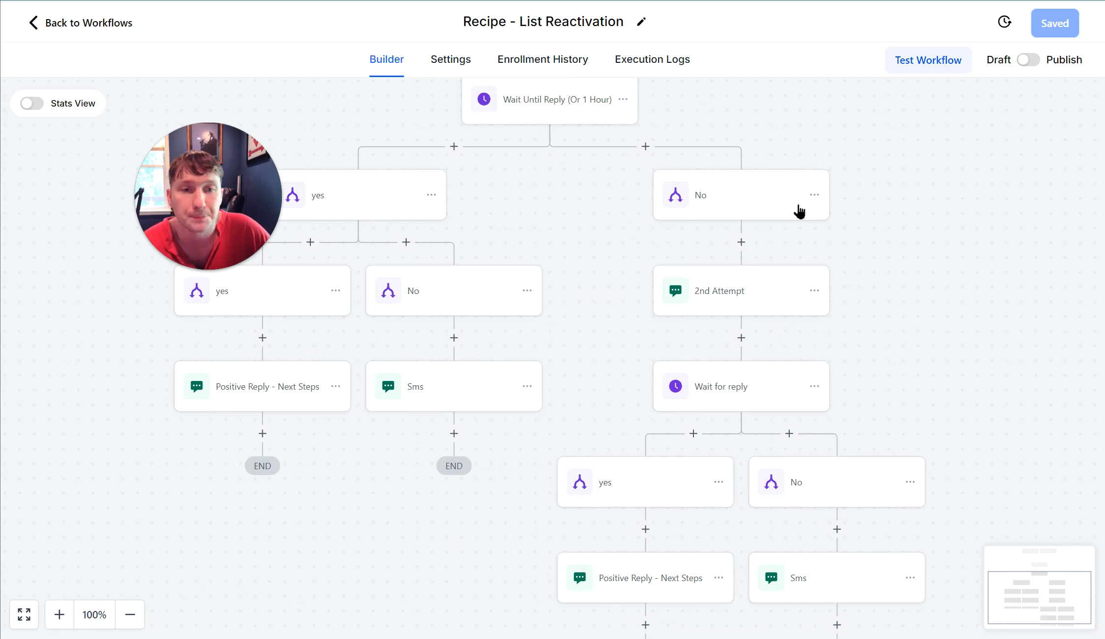
pyautogui.click(745, 210)
pyautogui.click(427, 257)
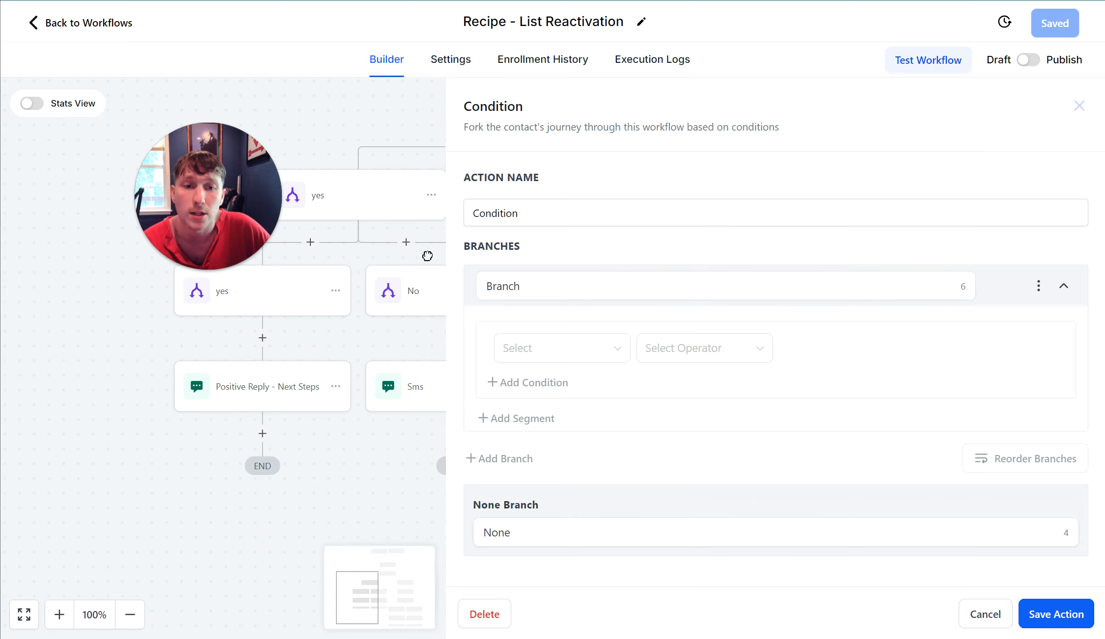
pyautogui.click(741, 299)
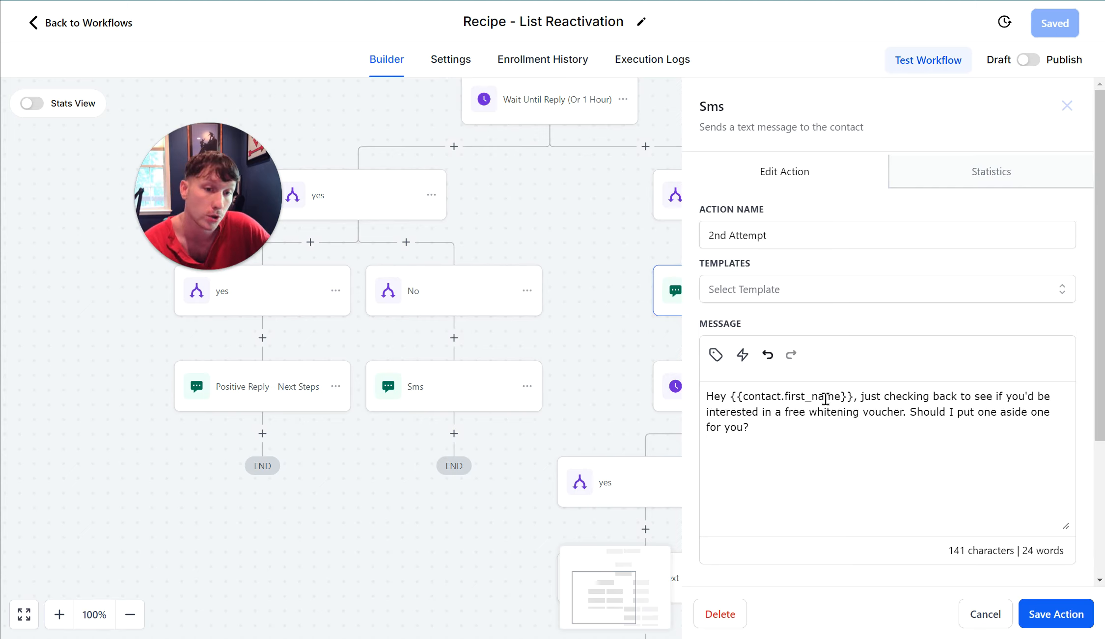
pyautogui.click(612, 389)
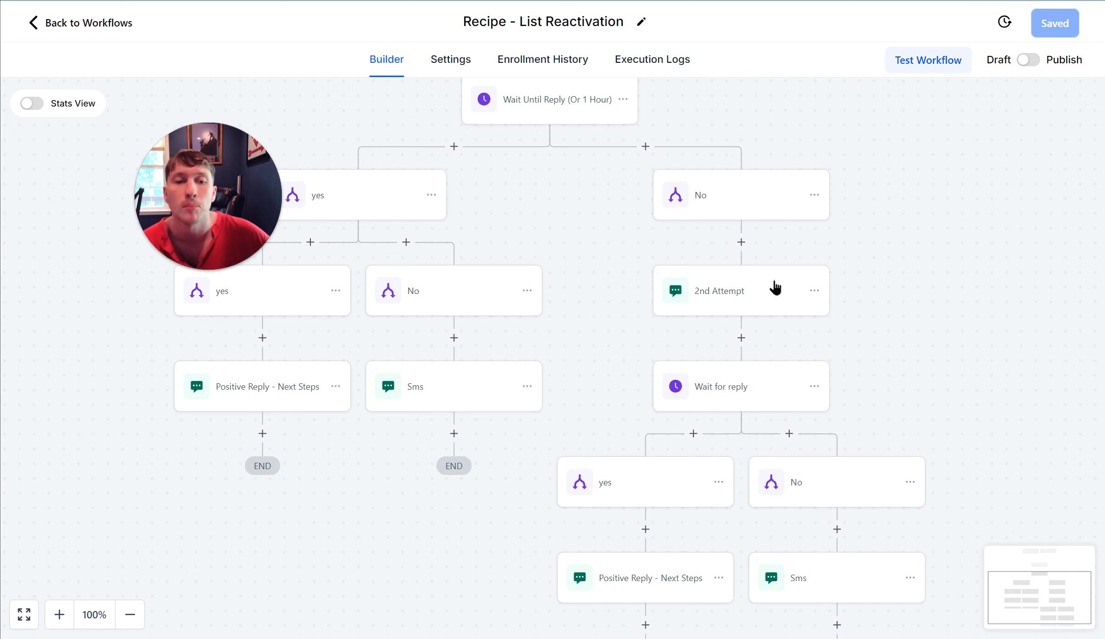
# Step: Examine the Sms reply and the No and yes branch conditions below the Wait for reply step, leaving them unchanged
pyautogui.scroll(-3, 725, 384)
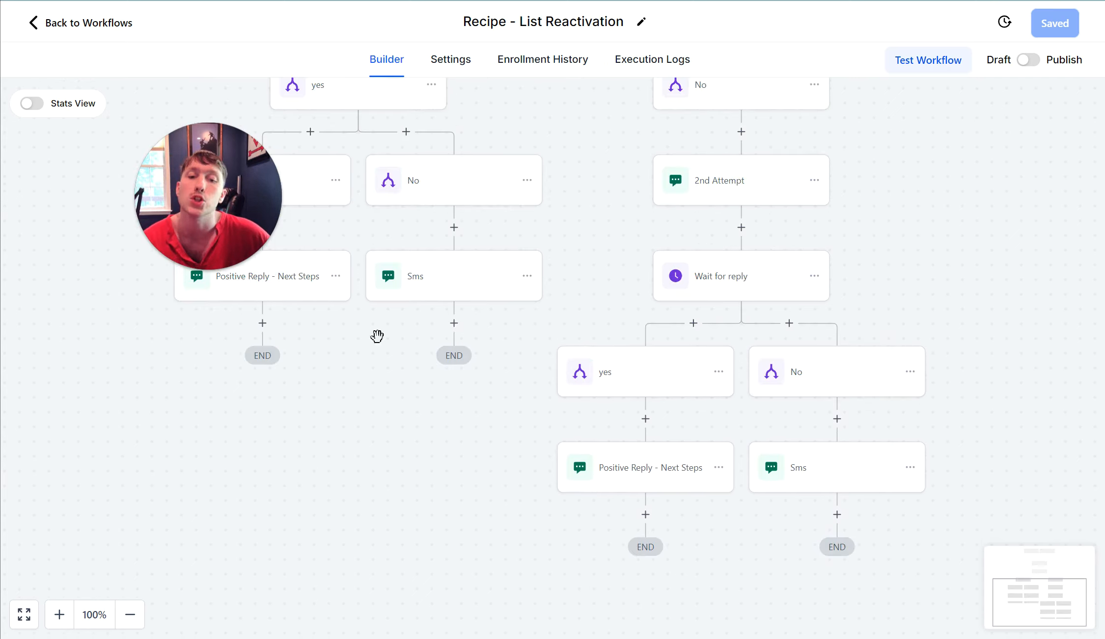
pyautogui.click(847, 480)
pyautogui.click(1065, 106)
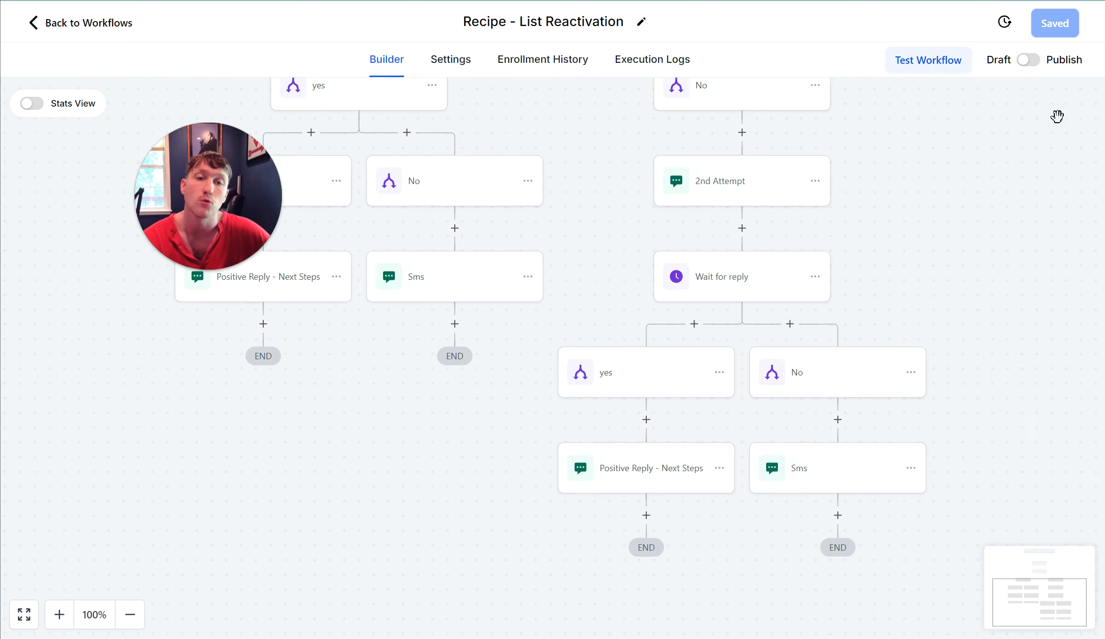
pyautogui.click(820, 374)
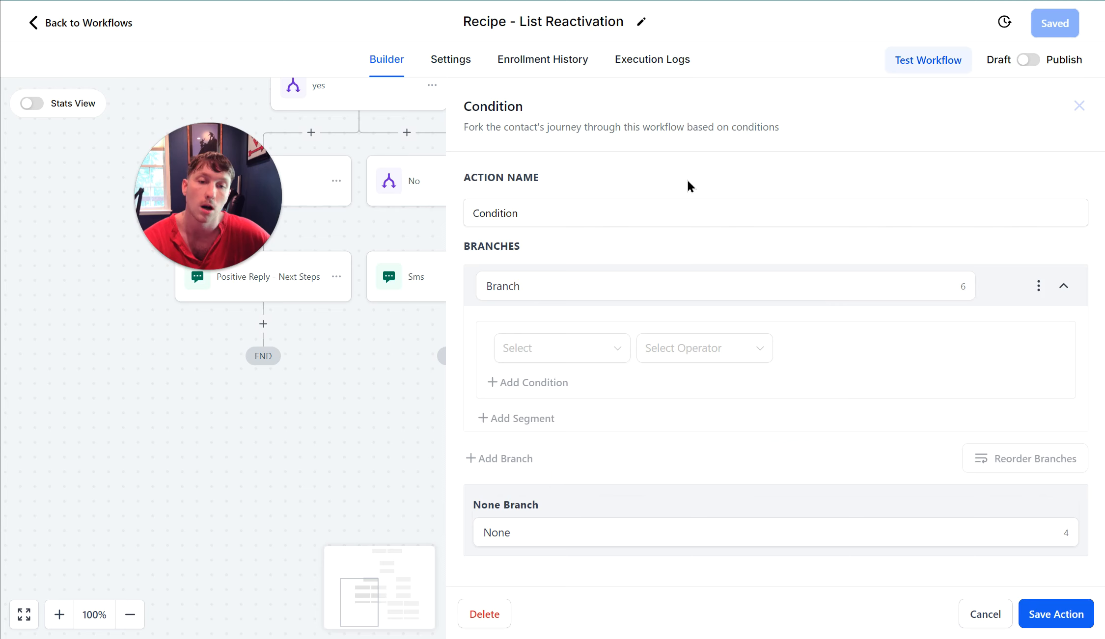
pyautogui.click(337, 397)
pyautogui.click(625, 393)
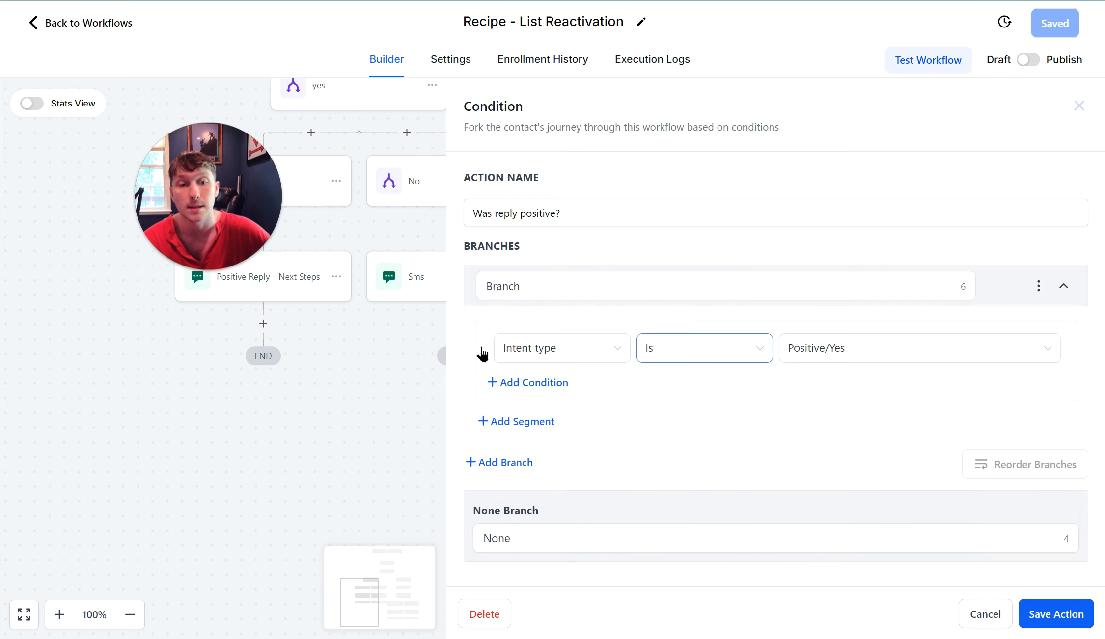
pyautogui.click(340, 413)
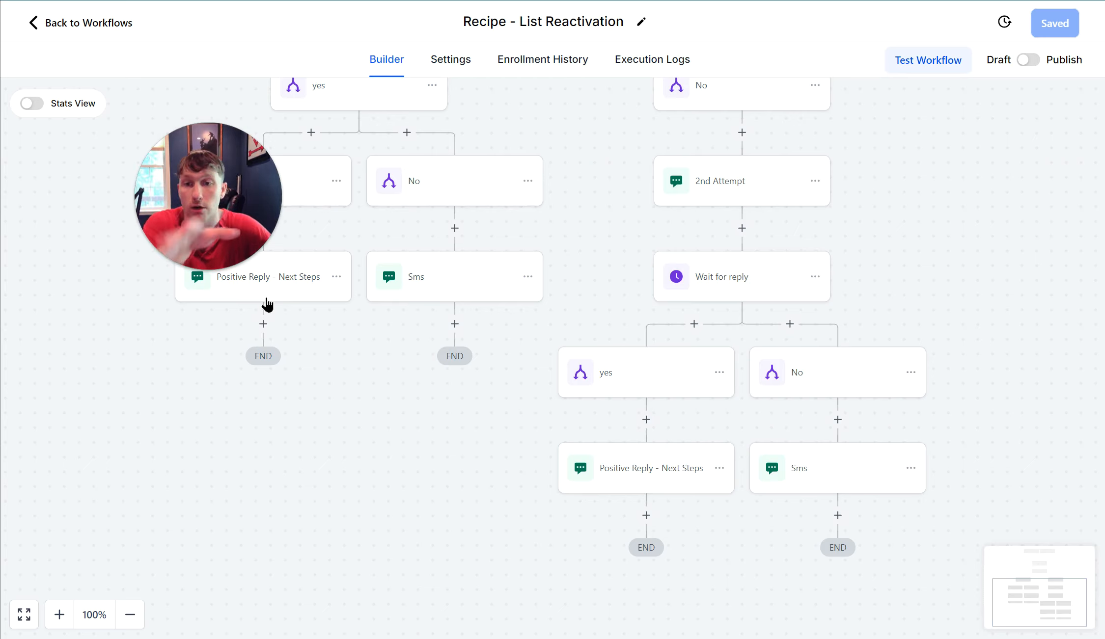
# Step: Examine the copy options of the first Positive Reply - Next Steps action, including Copy All Actions From Here
pyautogui.click(336, 278)
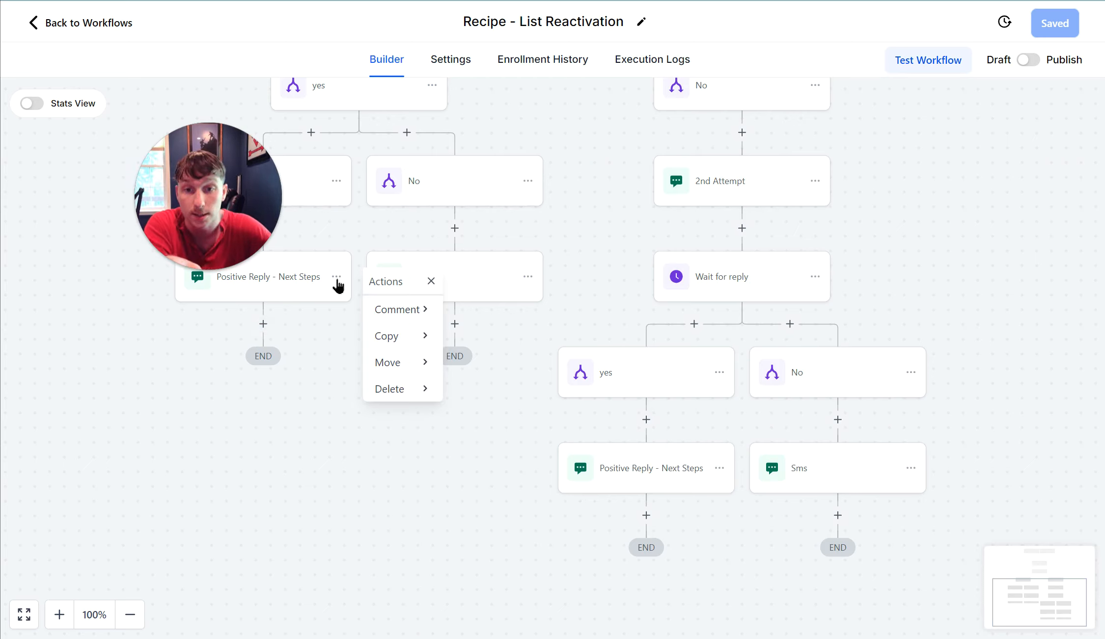
pyautogui.click(389, 338)
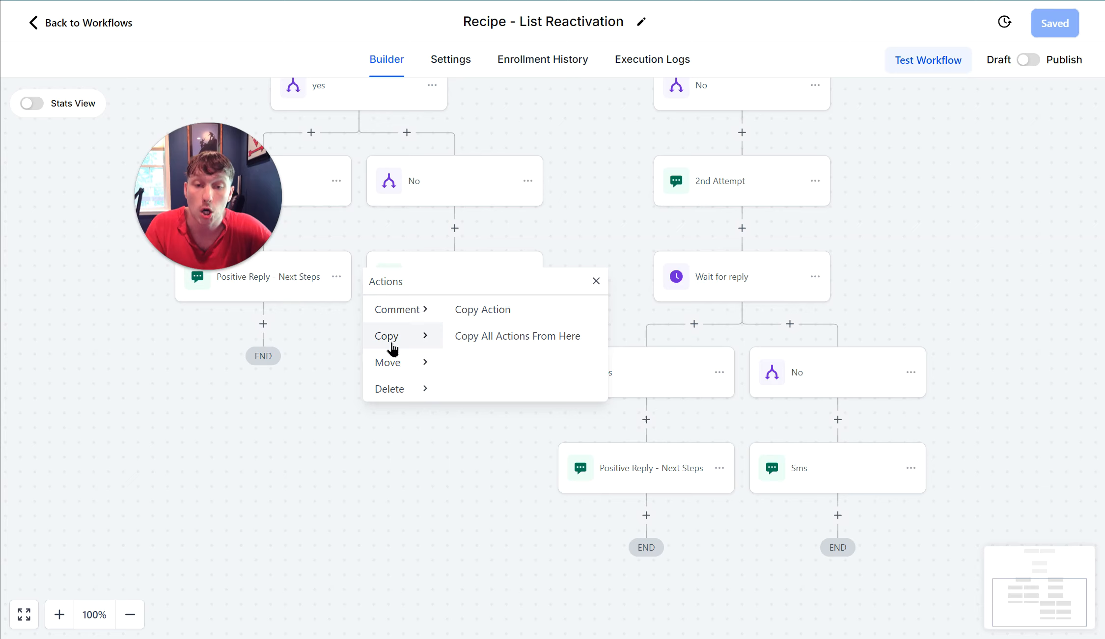
pyautogui.click(469, 338)
pyautogui.moveTo(538, 536); pyautogui.dragTo(603, 496)
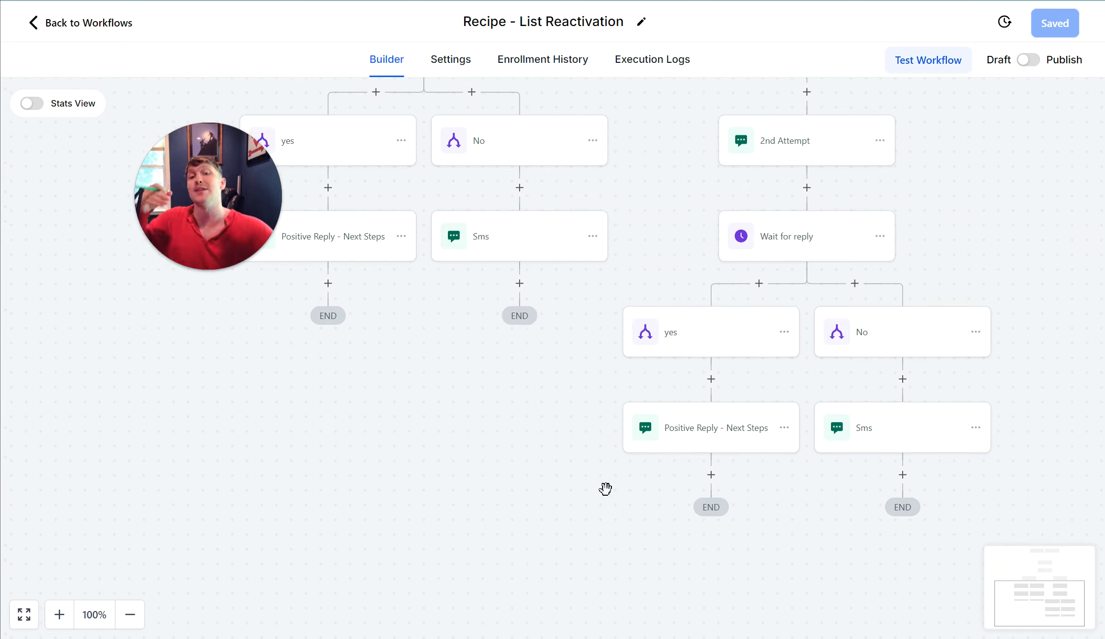
# Step: Examine the actions that can follow the Sms reply under the nested No branch, and close the selection without adding one
pyautogui.scroll(-2, 604, 486)
pyautogui.scroll(1, 638, 491)
pyautogui.scroll(6, 606, 498)
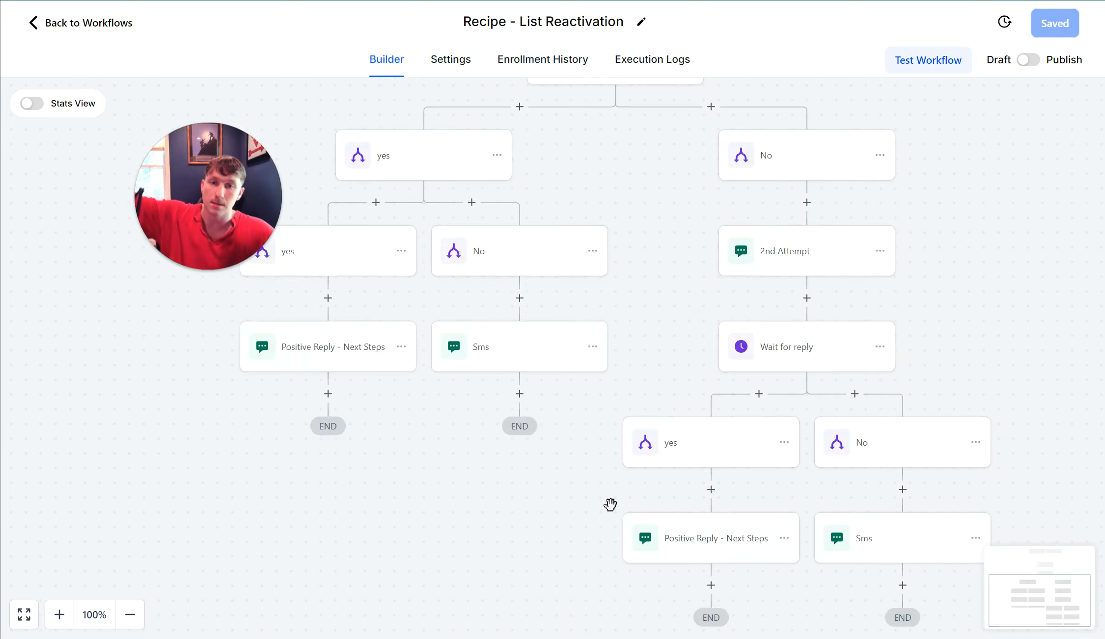
pyautogui.scroll(-4, 623, 297)
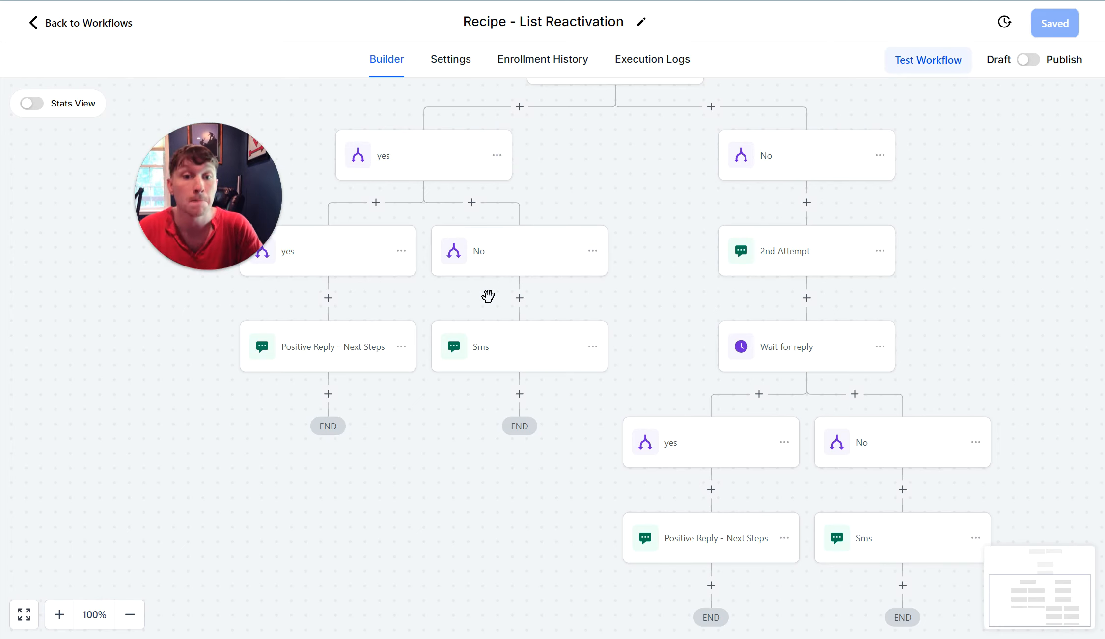
pyautogui.click(520, 394)
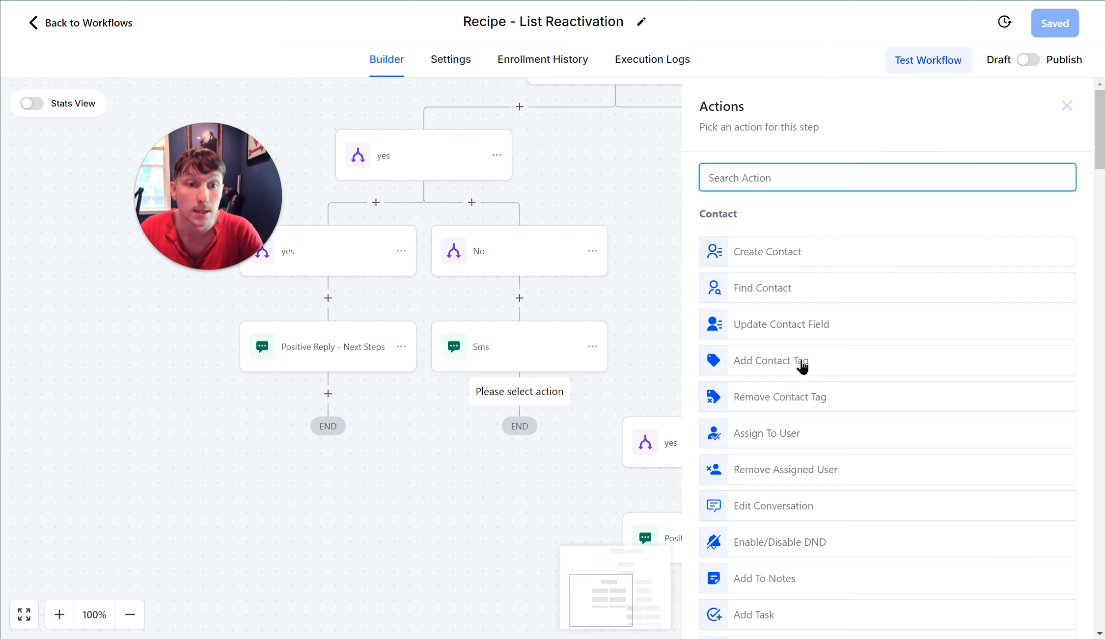
pyautogui.click(459, 565)
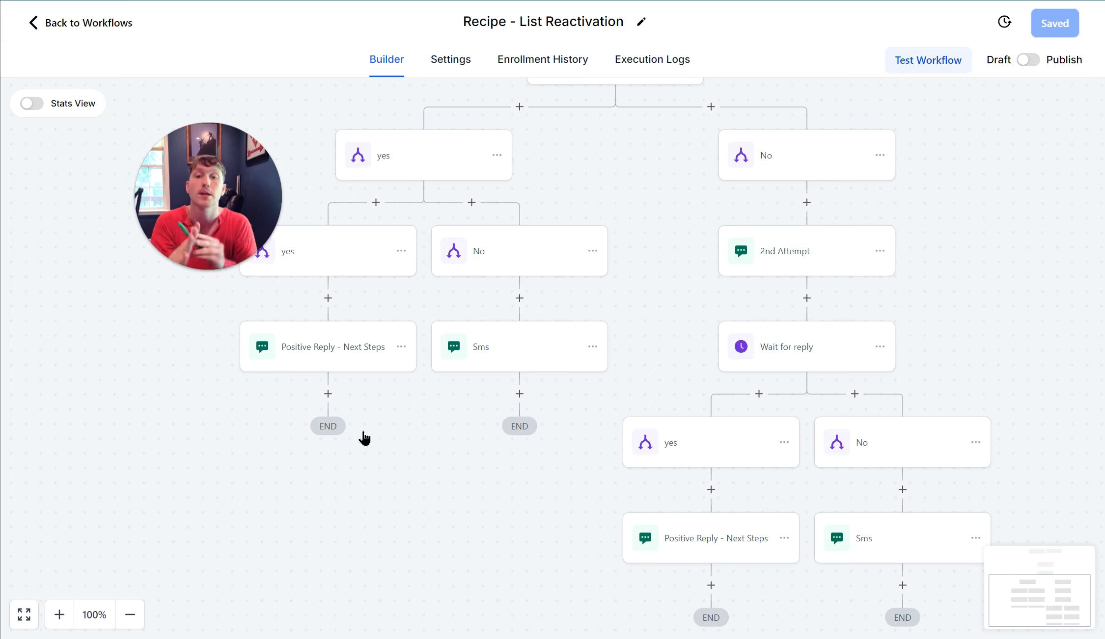
# Step: Leave the List Reactivation recipe and return to the workflow list
pyautogui.scroll(2, 451, 321)
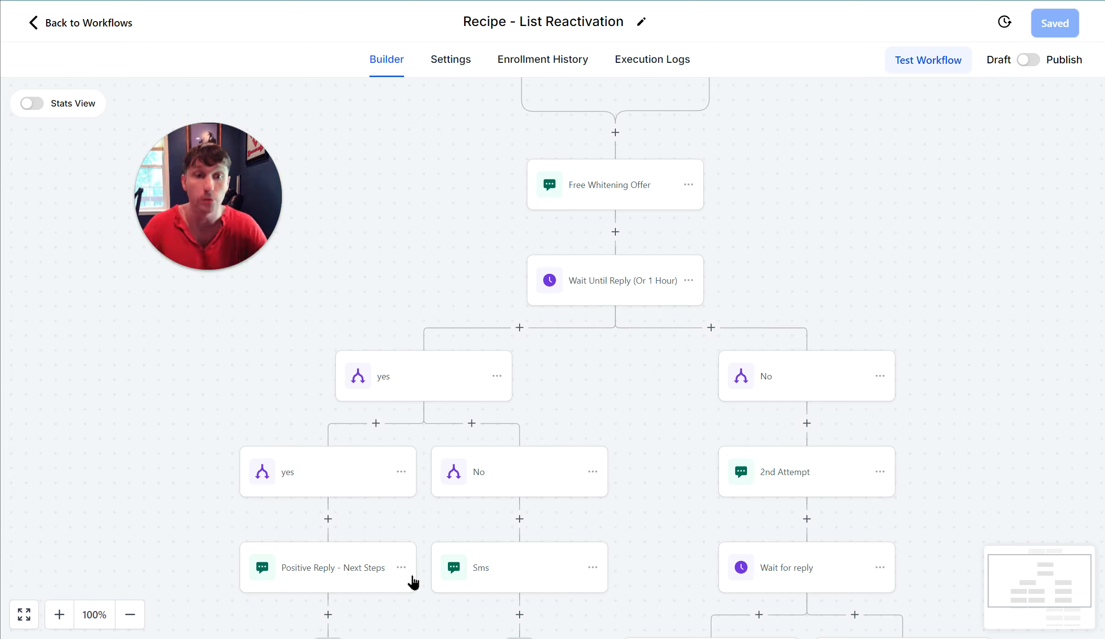
pyautogui.scroll(-7, 554, 369)
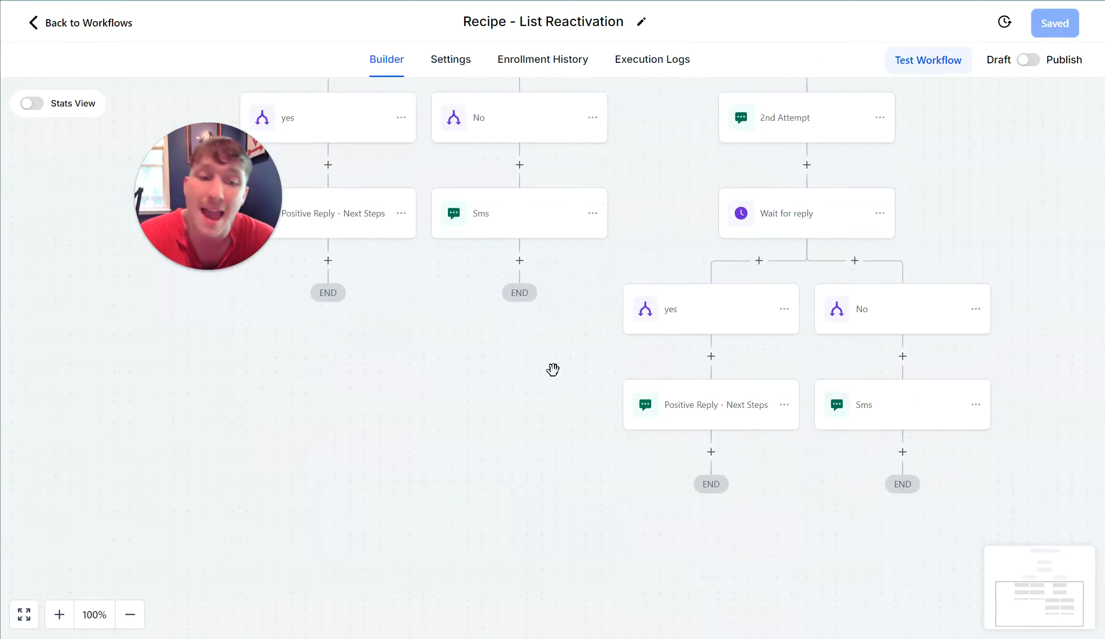
pyautogui.scroll(10, 554, 369)
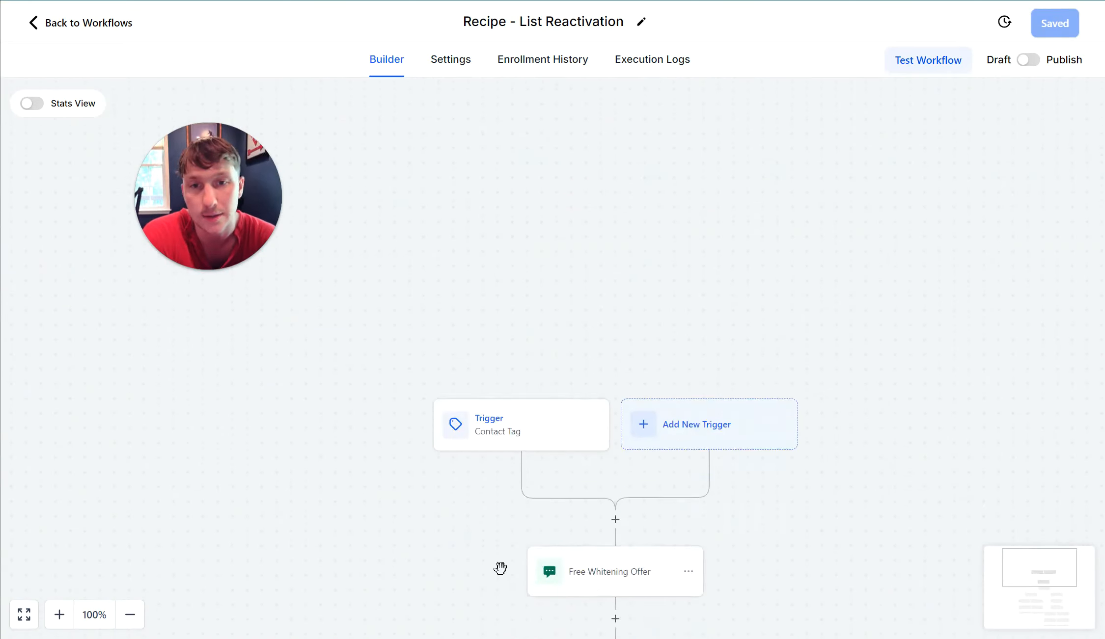
pyautogui.scroll(-10, 500, 568)
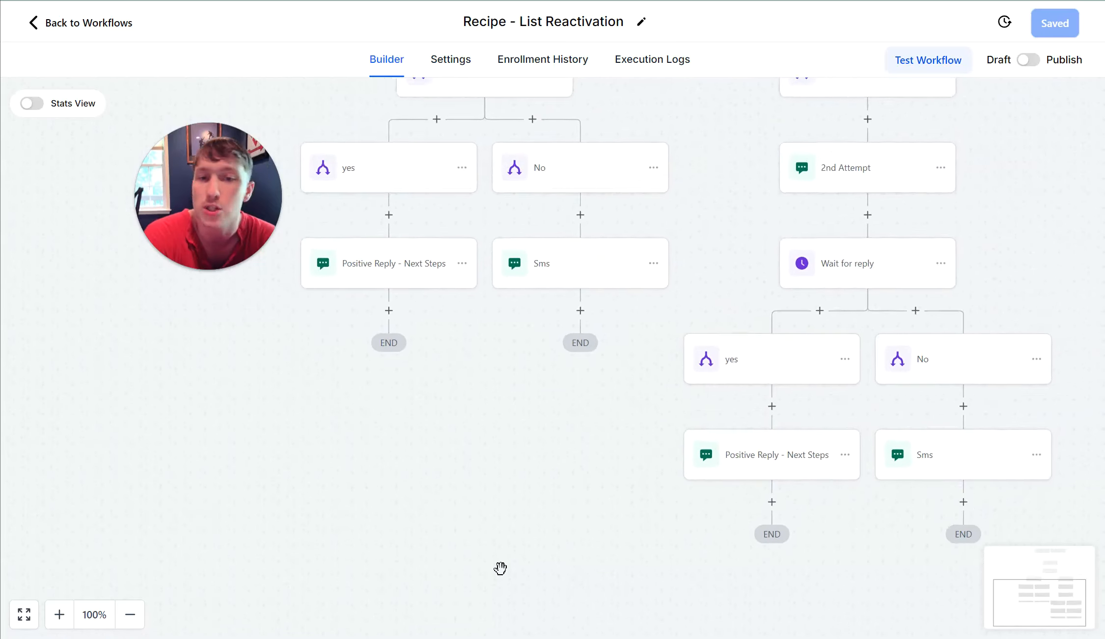
pyautogui.scroll(7, 500, 569)
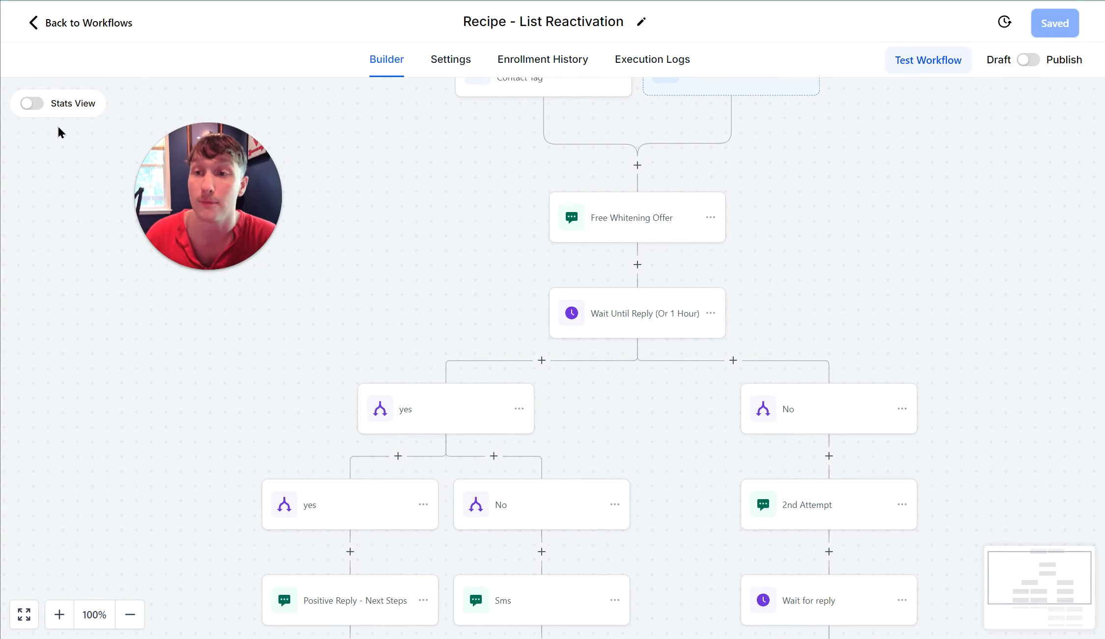
pyautogui.click(33, 23)
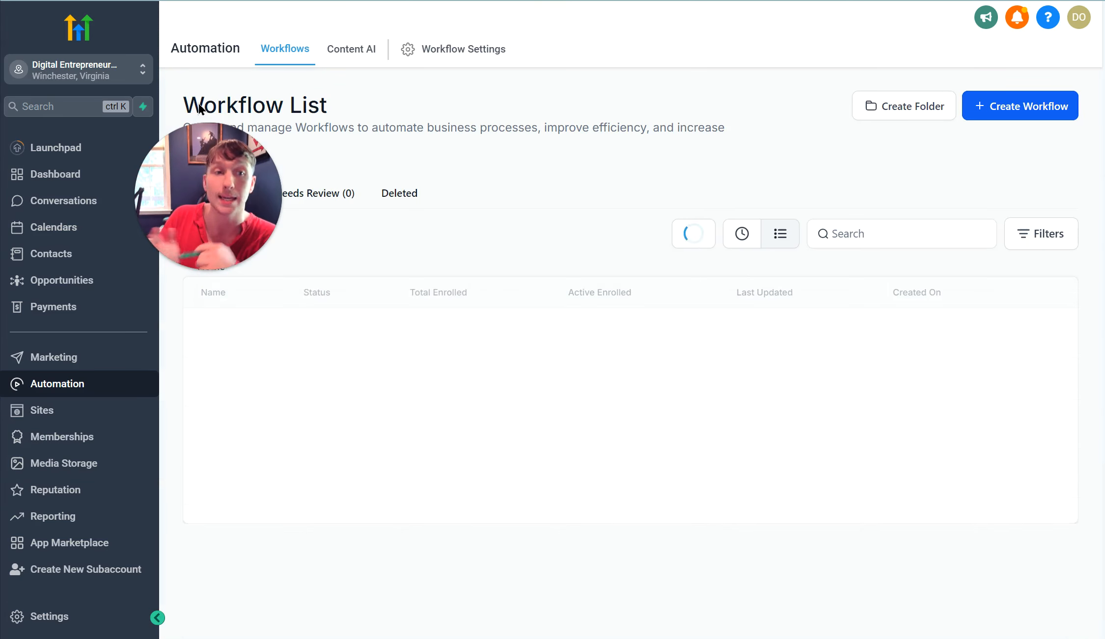